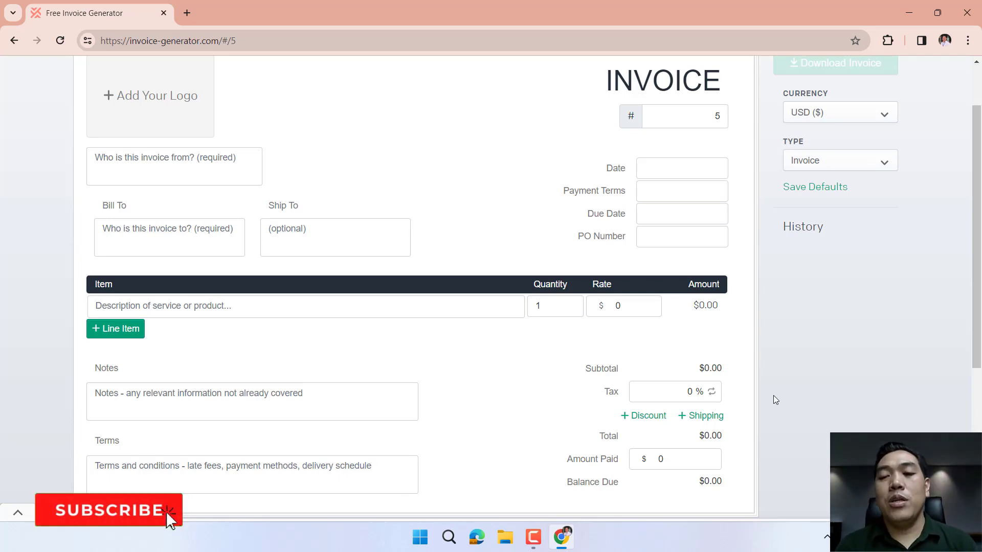
# Scroll to the top of the blank invoice form numbered 5.
pyautogui.scroll(1, 773, 395)
# Set the invoice currency to IDR (Rp).
pyautogui.click(872, 153)
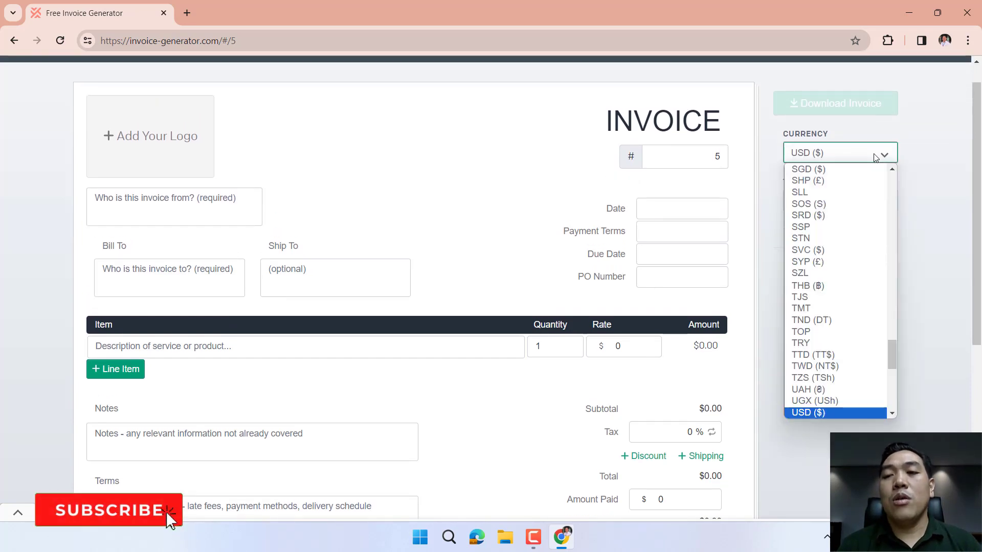
pyautogui.click(836, 154)
pyautogui.press('i')
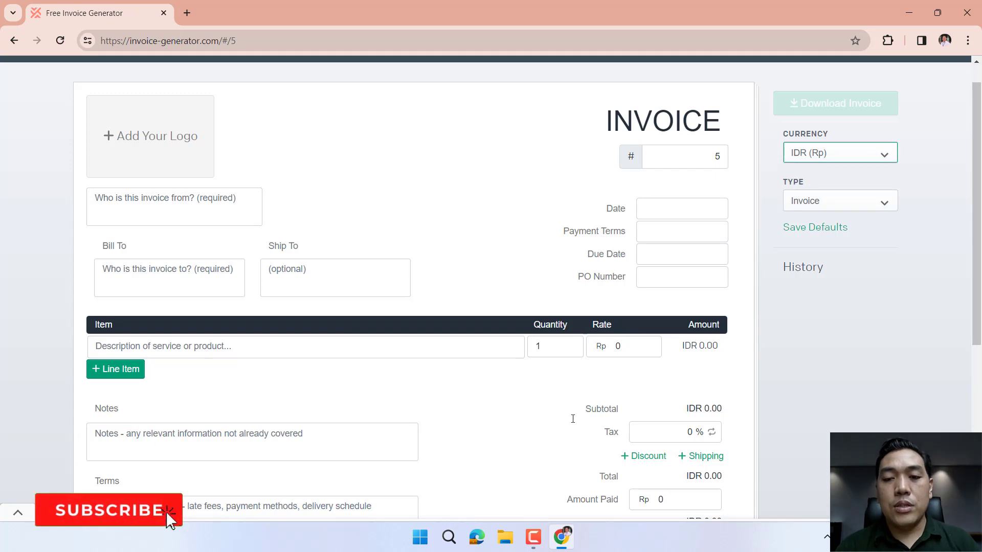
# Add the ilustrasi-sistem-pemilu ballot-box image from Downloads as the invoice logo.
pyautogui.click(148, 137)
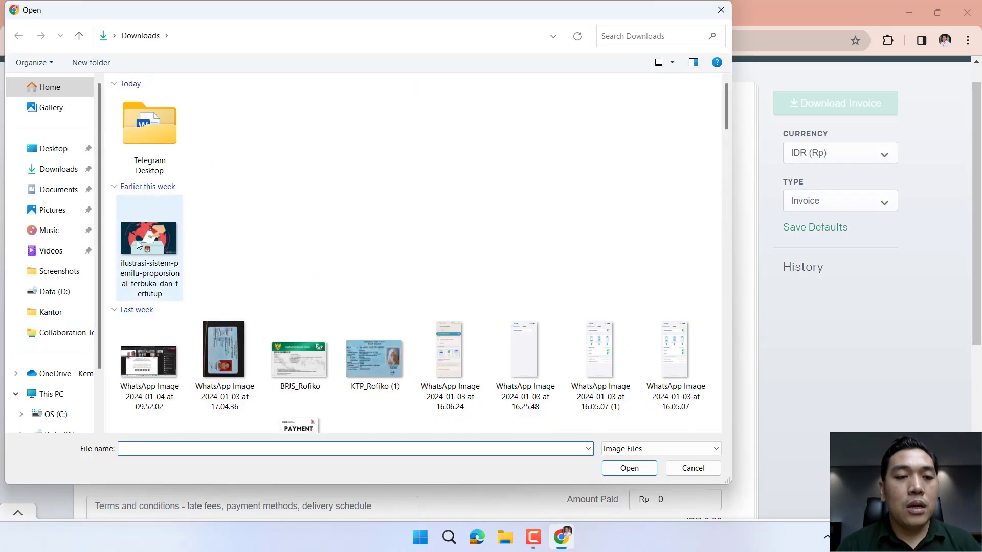
pyautogui.click(139, 245)
pyautogui.click(629, 468)
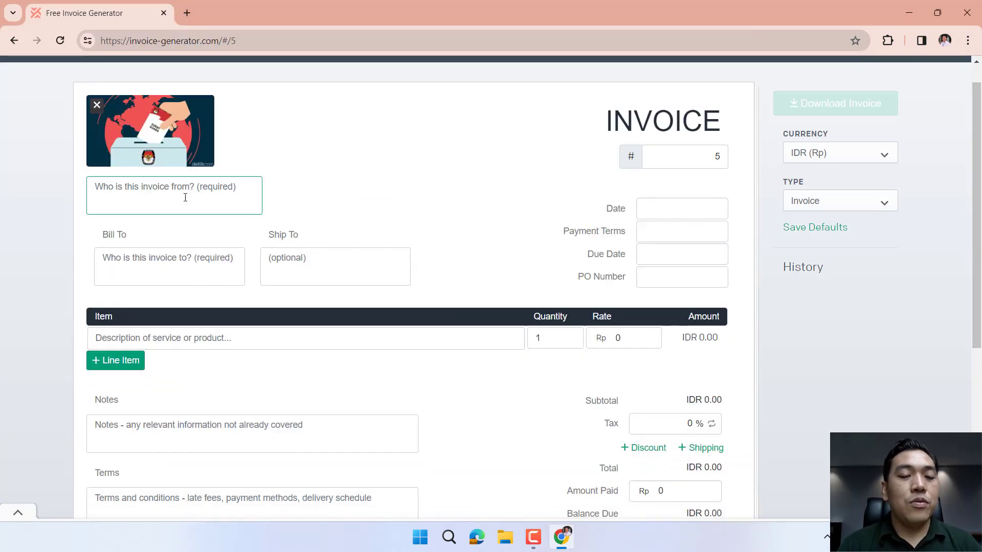
# Enter PT Jaya Abadi as sender and KPU RI under Bill To, leaving Ship To blank.
pyautogui.write('PT Jaya Abadi')
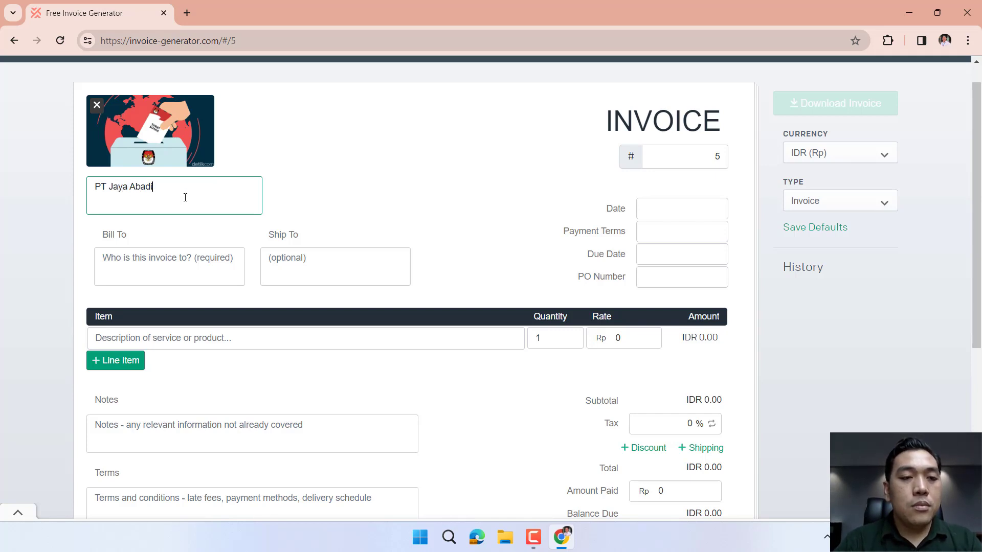
pyautogui.press('Tab')
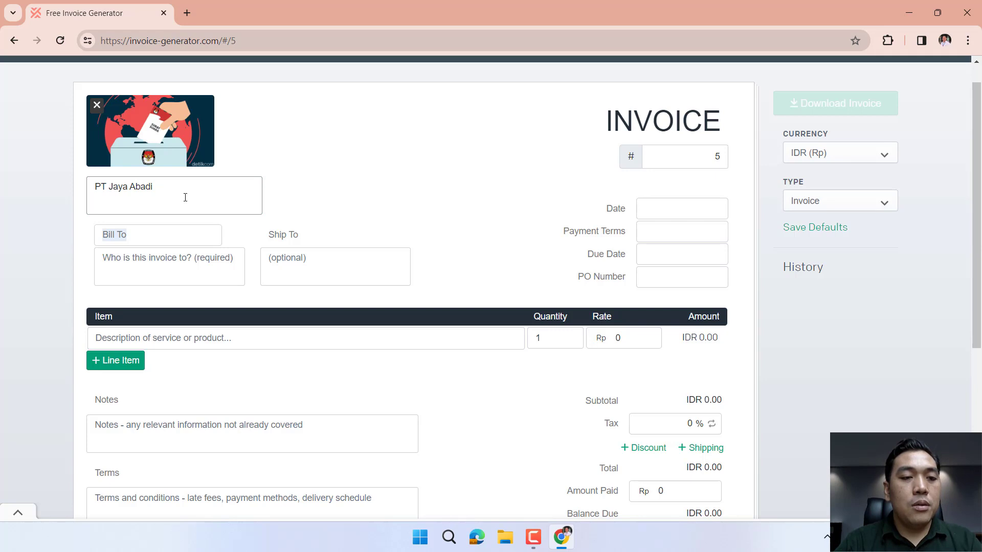
pyautogui.click(173, 267)
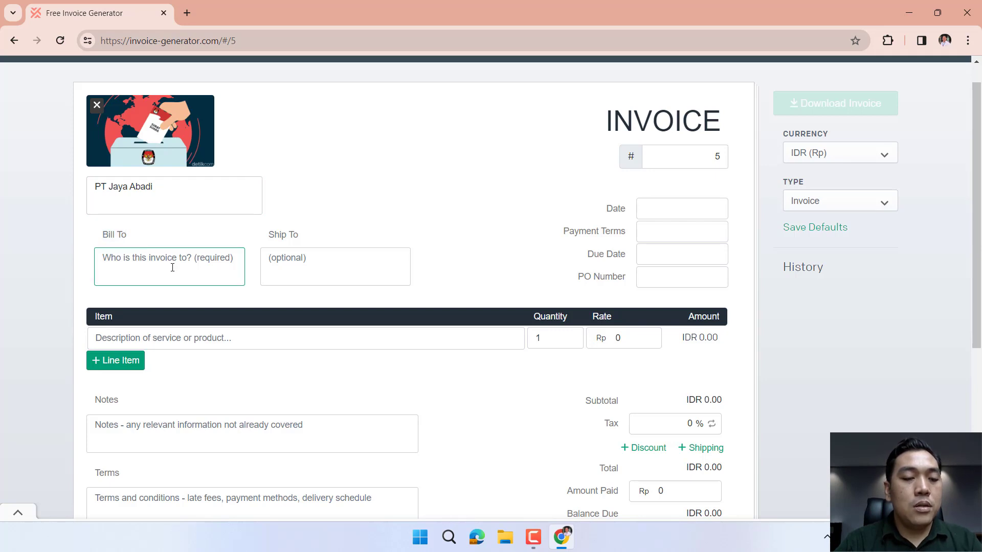
pyautogui.write('KPU RI')
pyautogui.press('Tab')
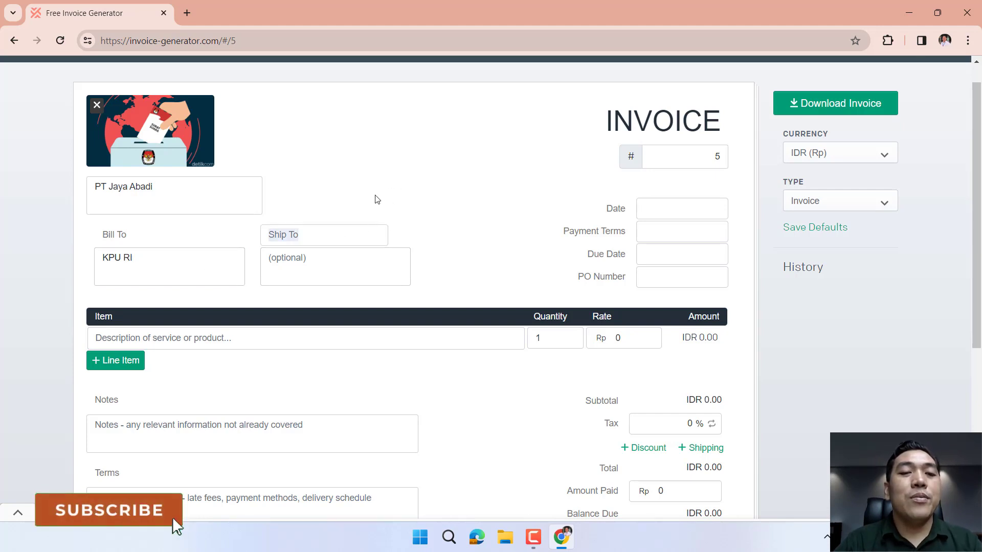
pyautogui.click(331, 235)
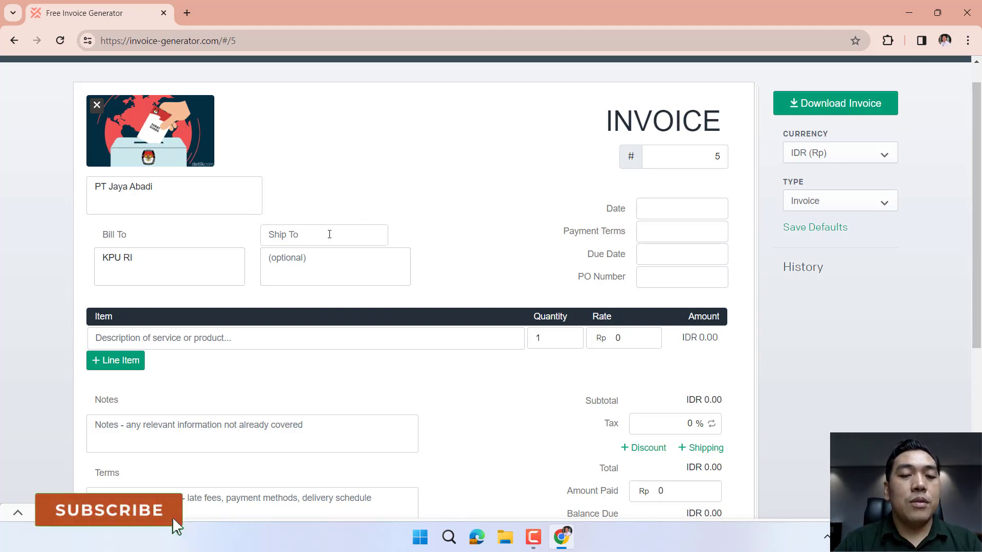
pyautogui.click(353, 187)
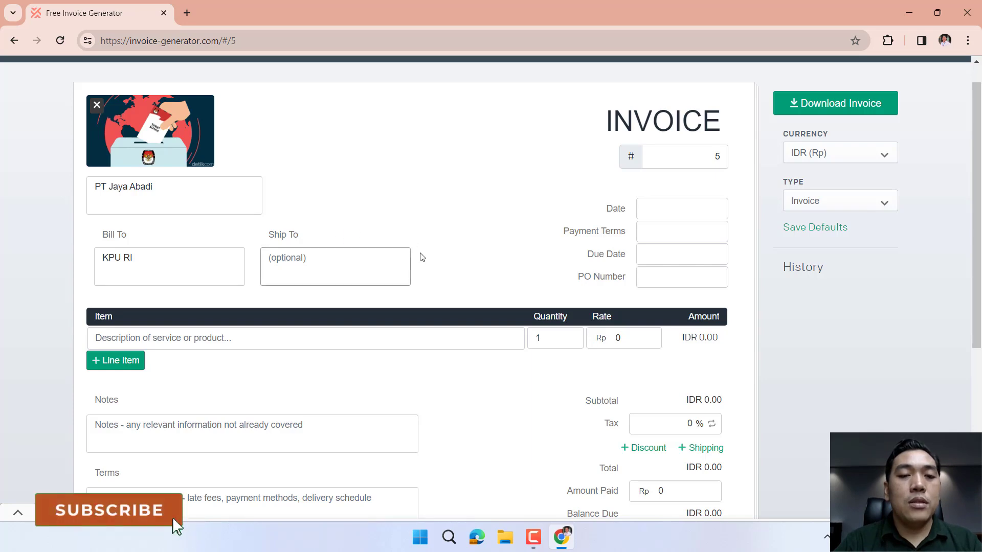
pyautogui.scroll(-2, 429, 248)
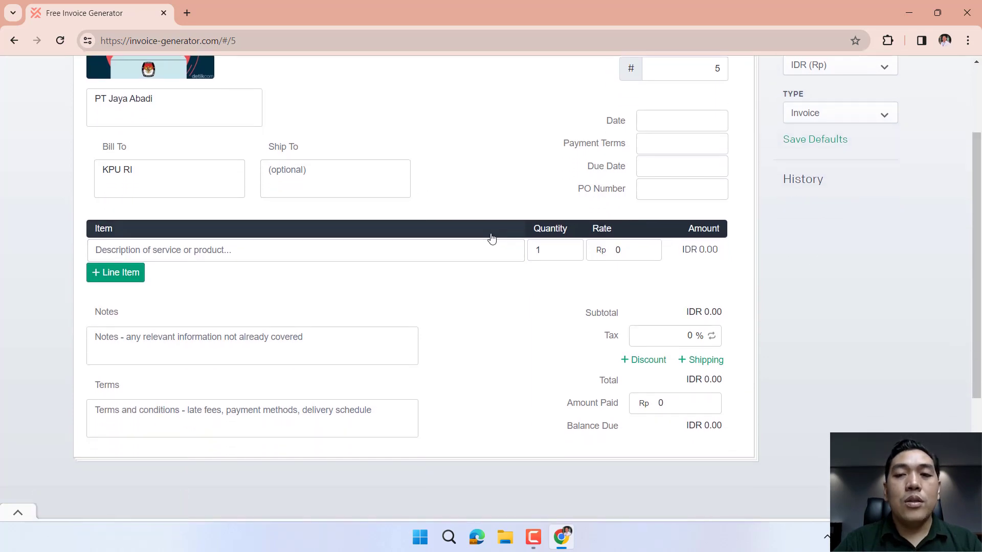
pyautogui.scroll(3, 488, 240)
pyautogui.click(673, 185)
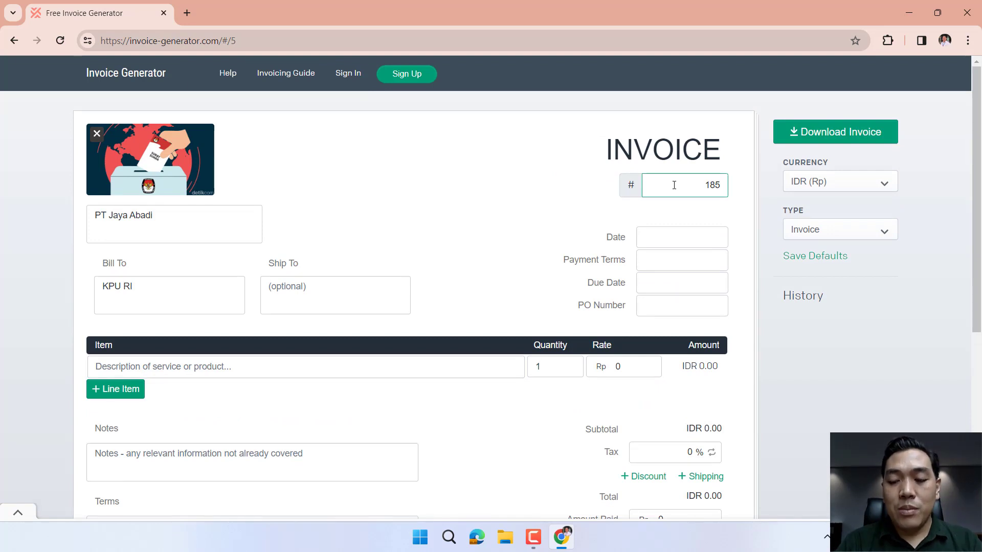
# Set the invoice date to Jan 12, 2024 and payment terms to 3.
pyautogui.click(677, 236)
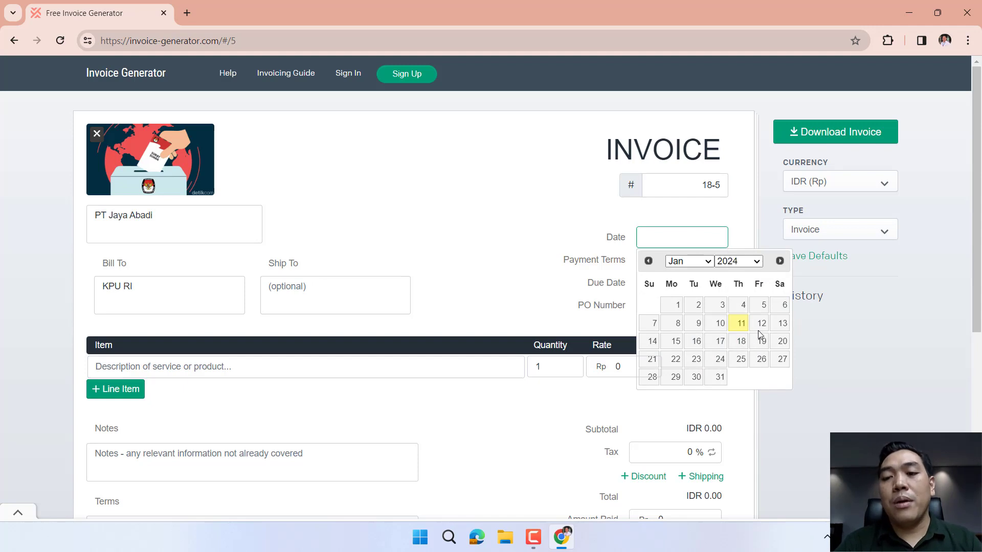
pyautogui.click(760, 323)
pyautogui.click(657, 257)
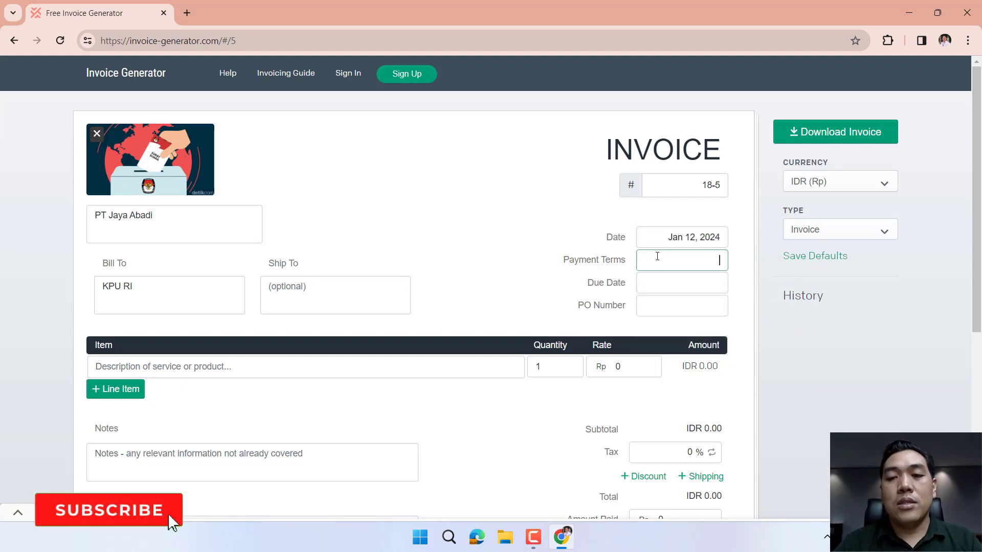
pyautogui.click(682, 284)
pyautogui.click(691, 260)
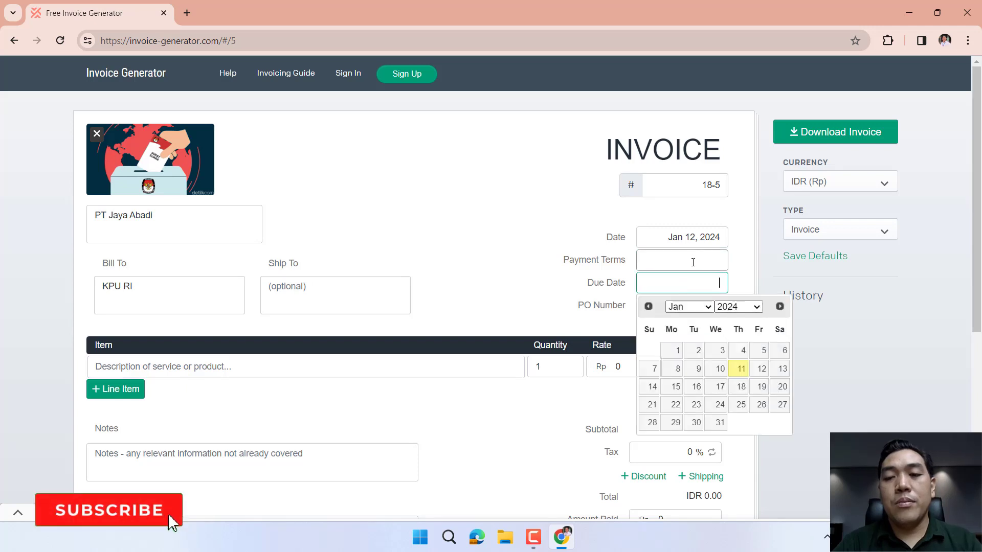
pyautogui.write('3')
pyautogui.press('Tab')
# Set the due date to Jan 13, 2024.
pyautogui.click(704, 282)
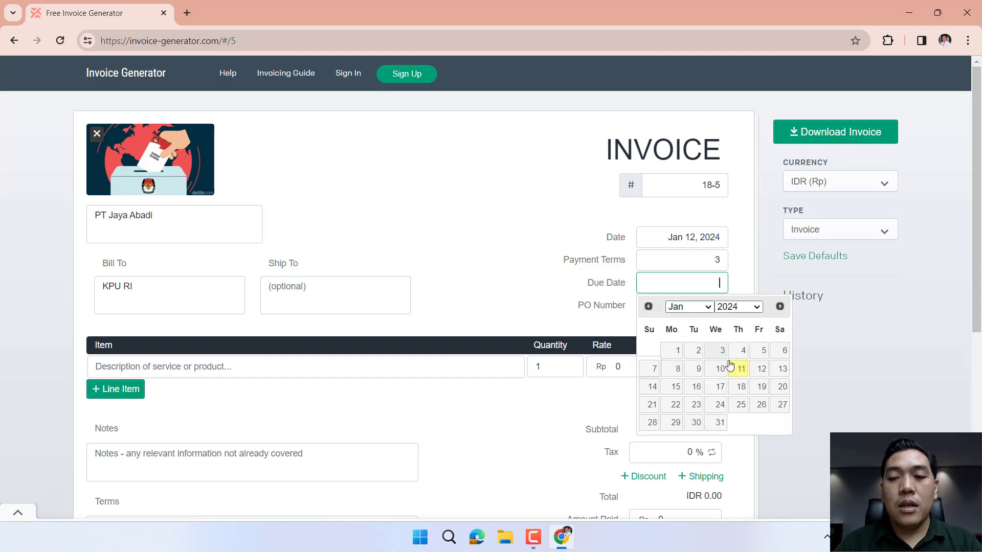
pyautogui.click(783, 368)
pyautogui.click(681, 306)
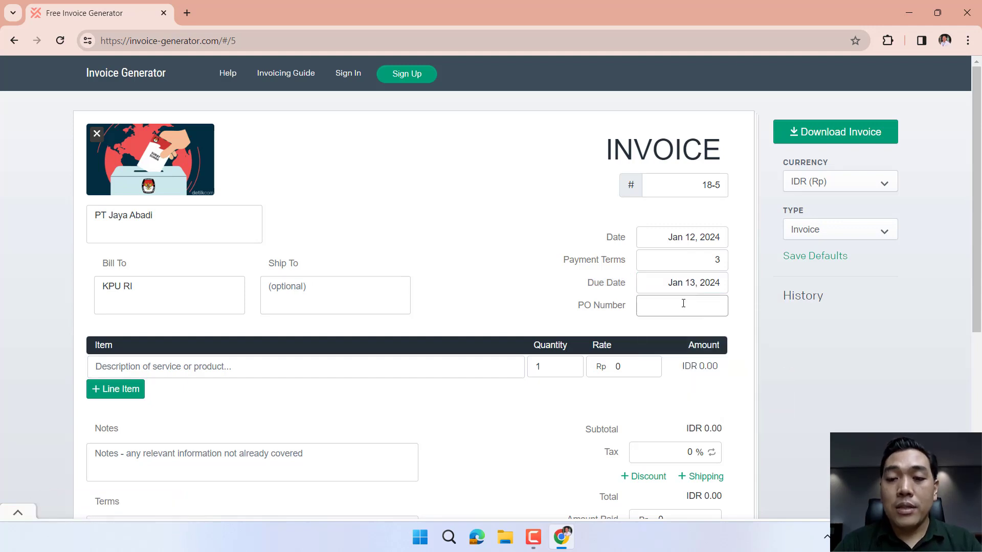
pyautogui.scroll(-2, 639, 297)
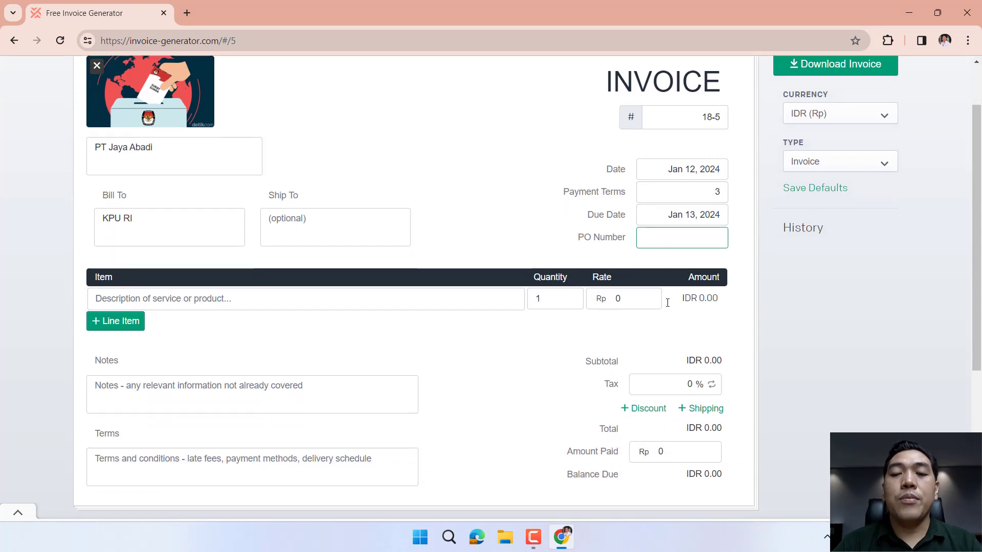
# Add the Jasa Hosting line item at a rate of 2,000,000.
pyautogui.click(251, 289)
pyautogui.write('Jasa Hosting')
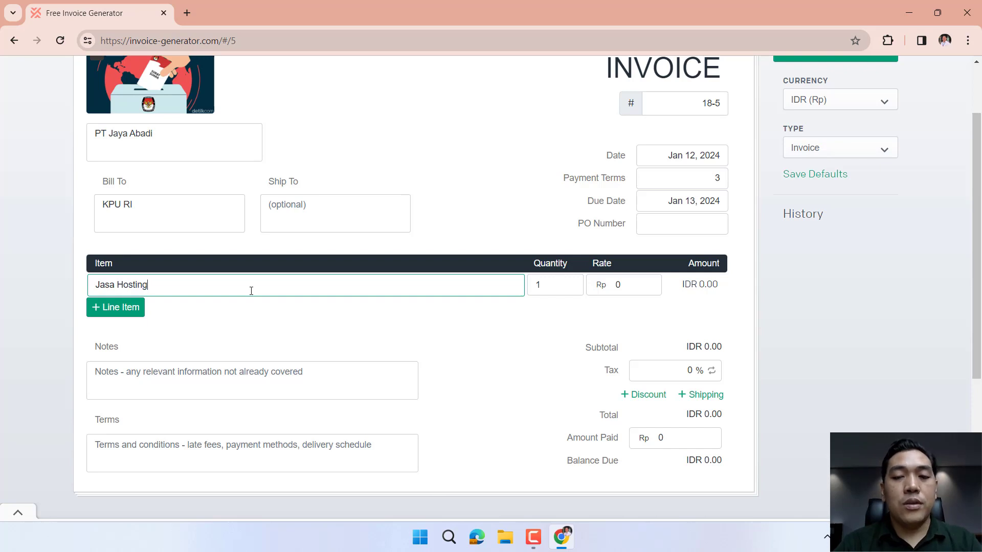
pyautogui.press('Tab')
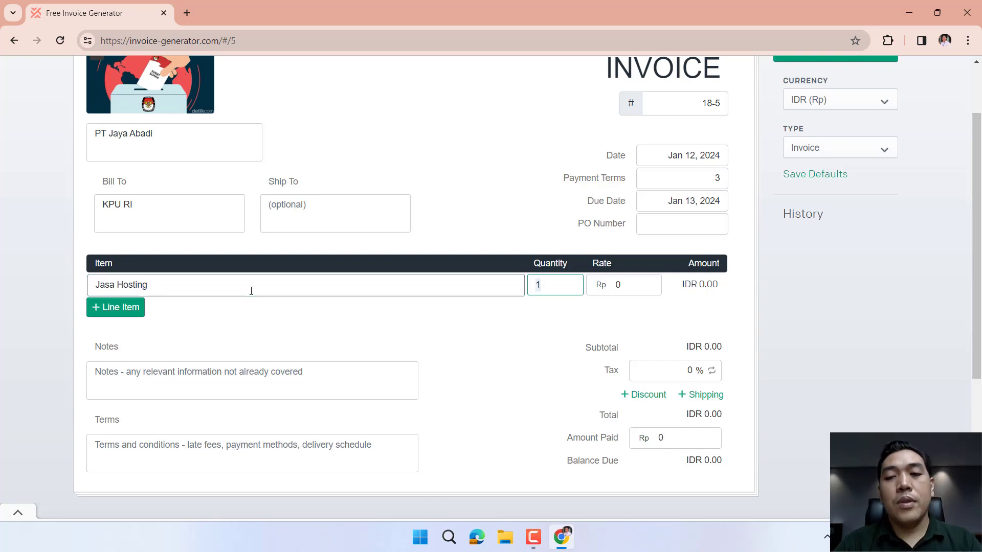
pyautogui.click(629, 293)
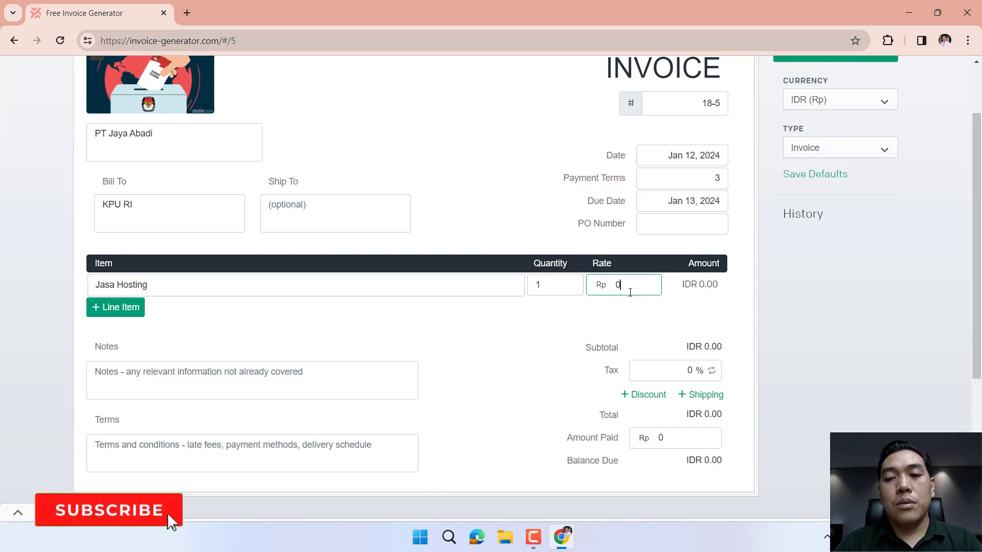
pyautogui.write('2000000')
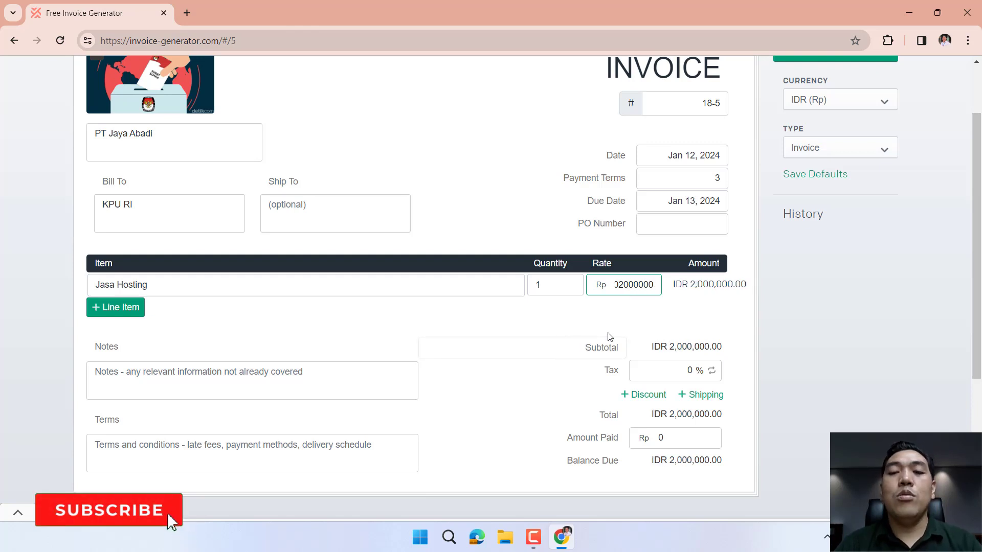
# Add a second line item 'domain' at 100,000, making the subtotal IDR 2,100,000.00.
pyautogui.click(122, 318)
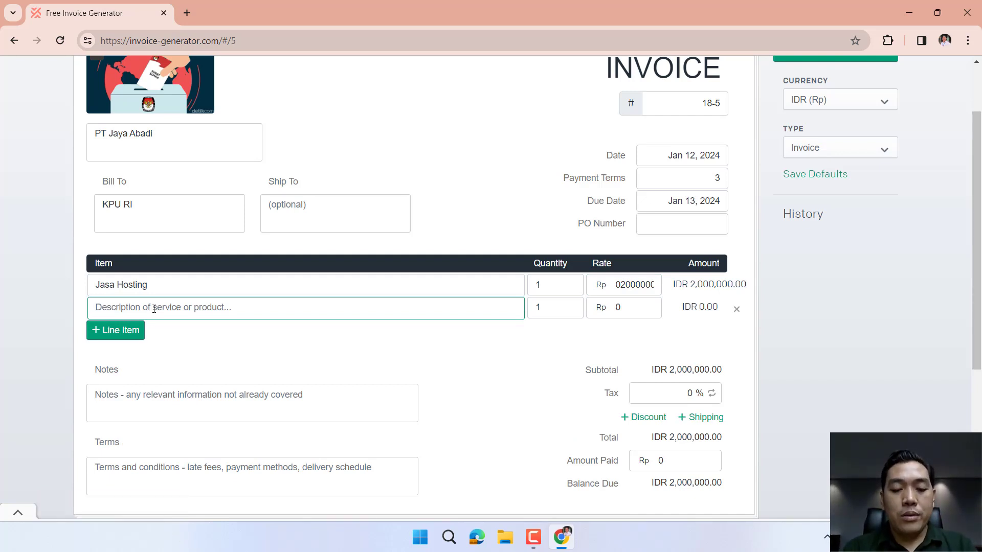
pyautogui.write('domain')
pyautogui.press('Tab')
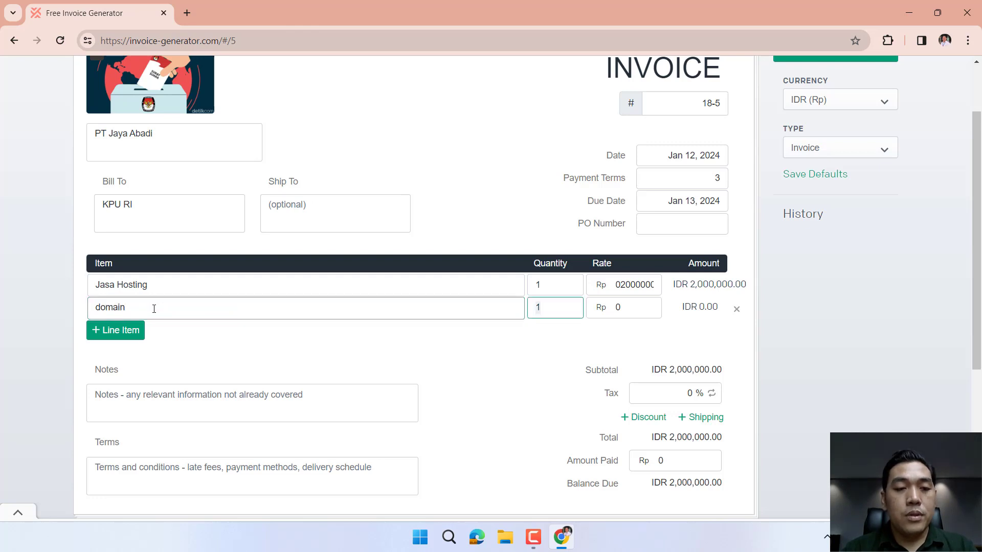
pyautogui.press('Tab')
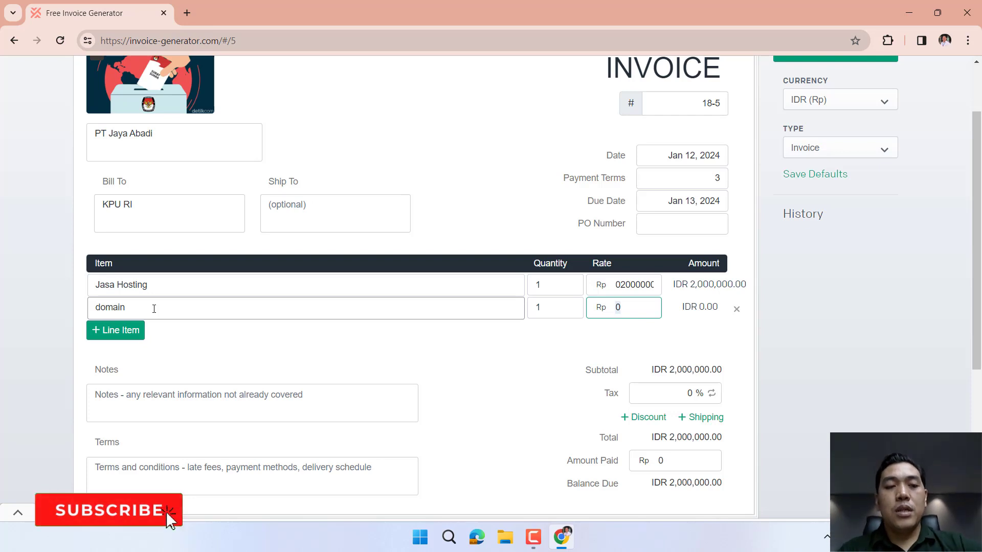
pyautogui.write('100000')
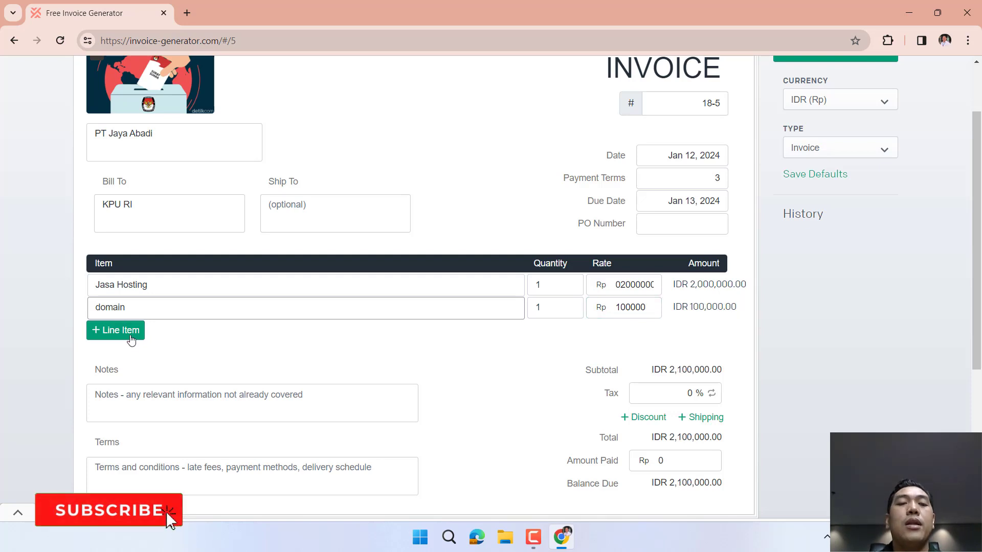
pyautogui.scroll(-2, 223, 354)
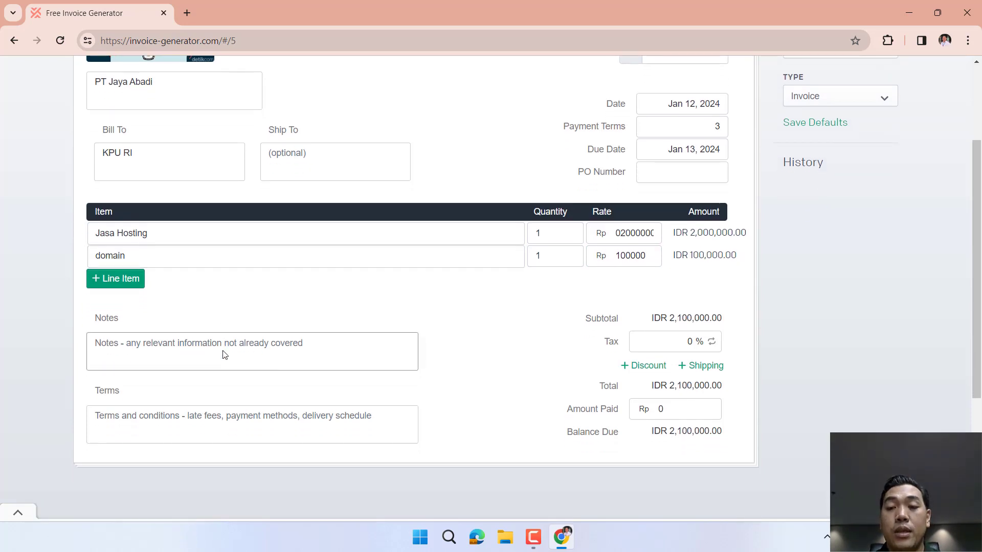
# Edit the tax field so a 2% tax applies, bringing the total to IDR 2,142,000.00.
pyautogui.click(668, 319)
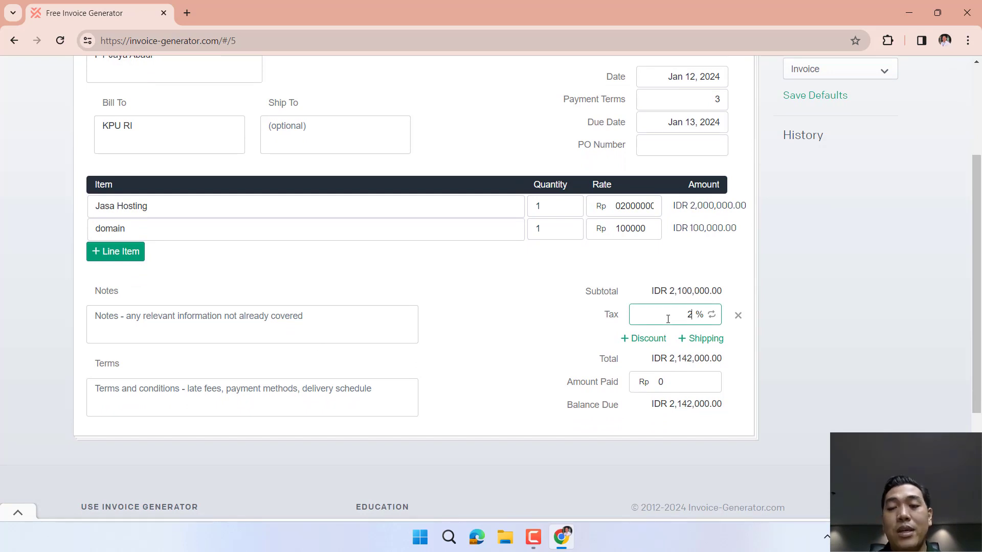
pyautogui.click(537, 301)
pyautogui.click(560, 317)
pyautogui.click(735, 373)
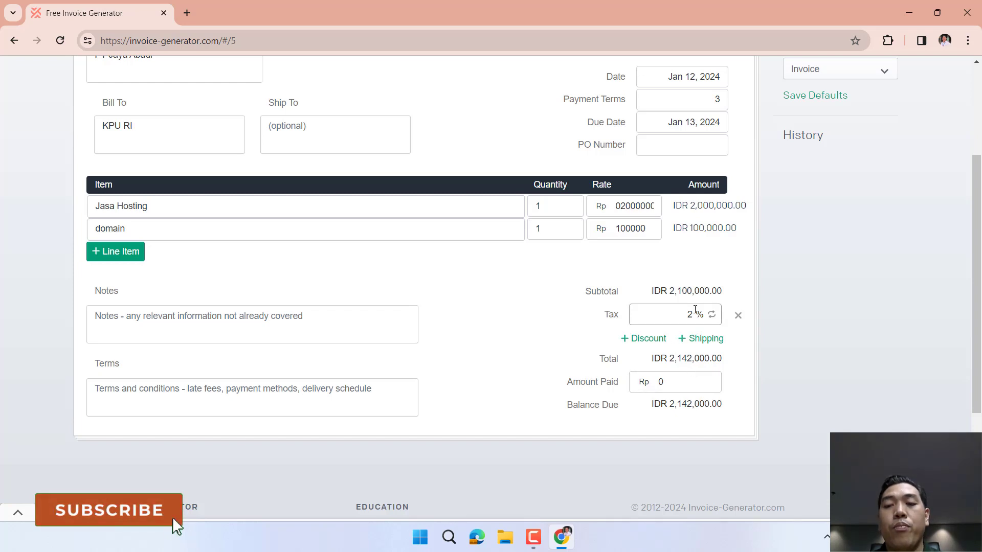
pyautogui.moveTo(694, 314); pyautogui.dragTo(689, 314)
pyautogui.write('3')
pyautogui.press('BackSpace')
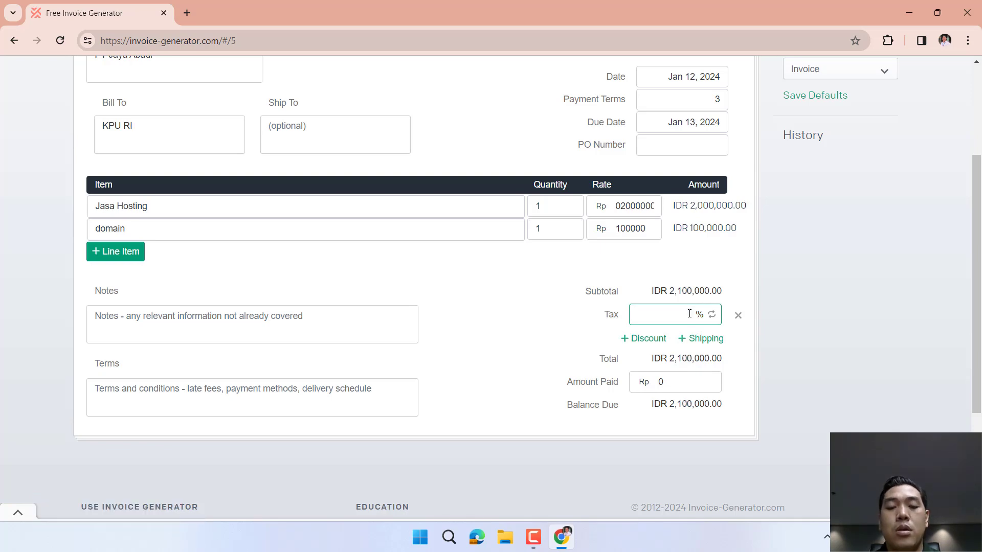
pyautogui.click(636, 255)
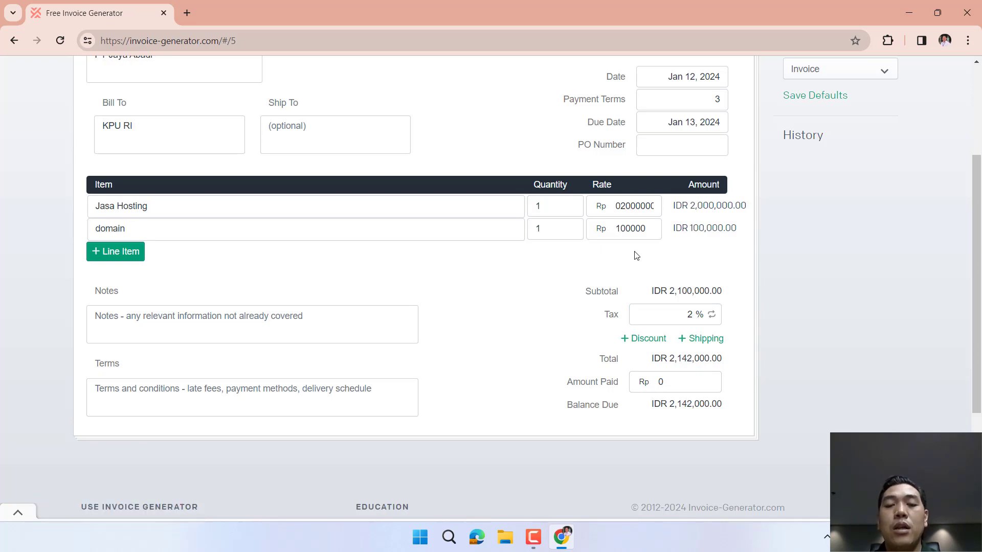
pyautogui.scroll(3, 636, 256)
pyautogui.scroll(-5, 636, 255)
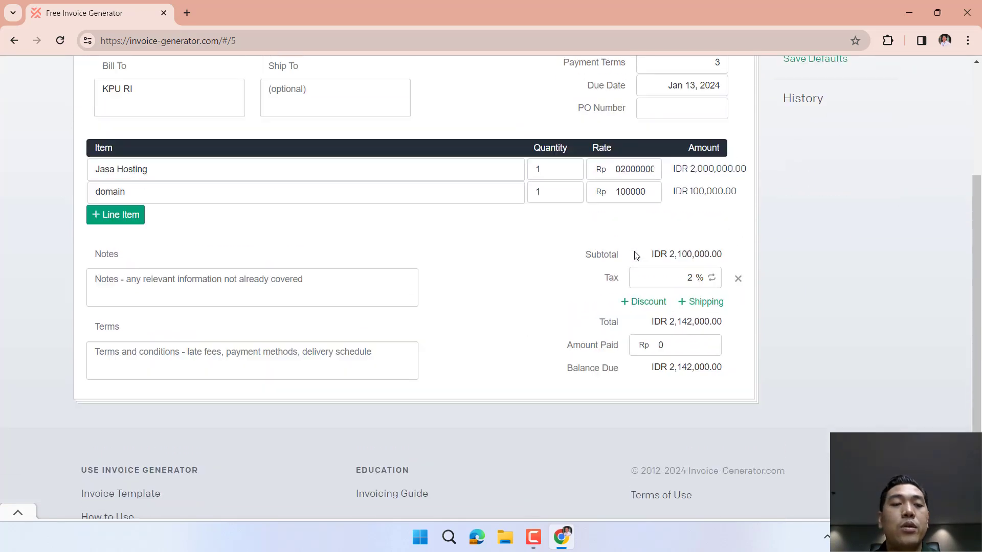
pyautogui.scroll(5, 636, 258)
# Download the invoice as a PDF and review the downloaded file.
pyautogui.click(820, 136)
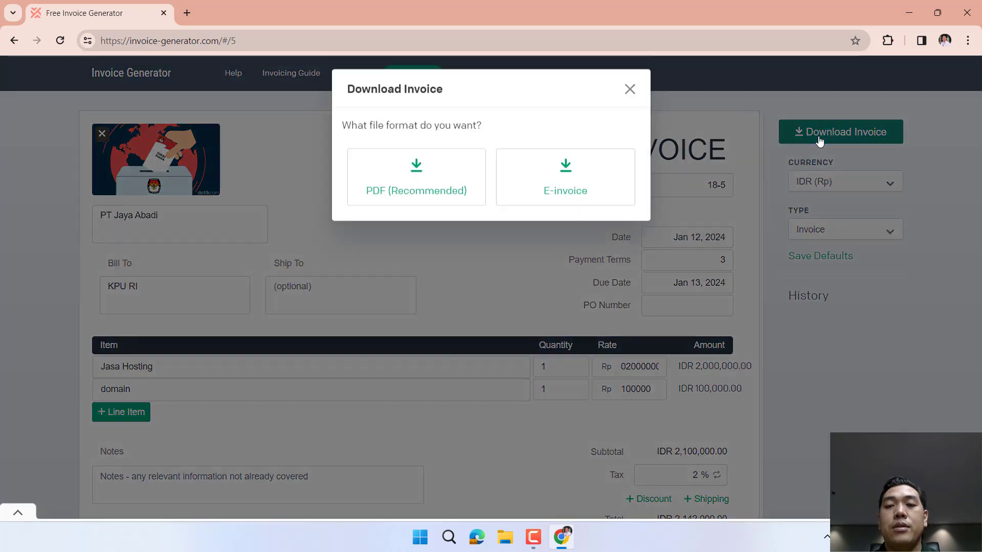
pyautogui.click(443, 190)
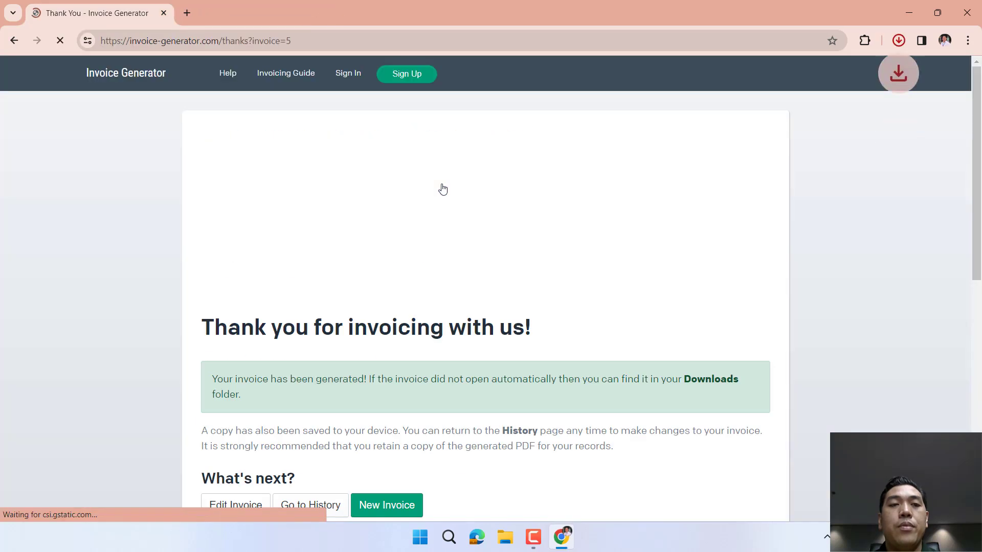
pyautogui.click(785, 90)
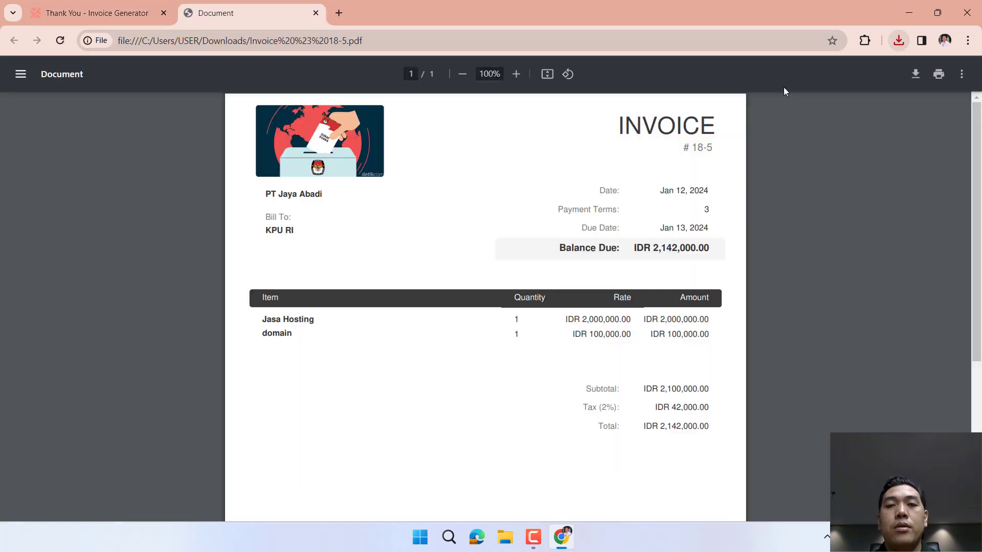
pyautogui.scroll(-2, 628, 261)
pyautogui.scroll(2, 469, 197)
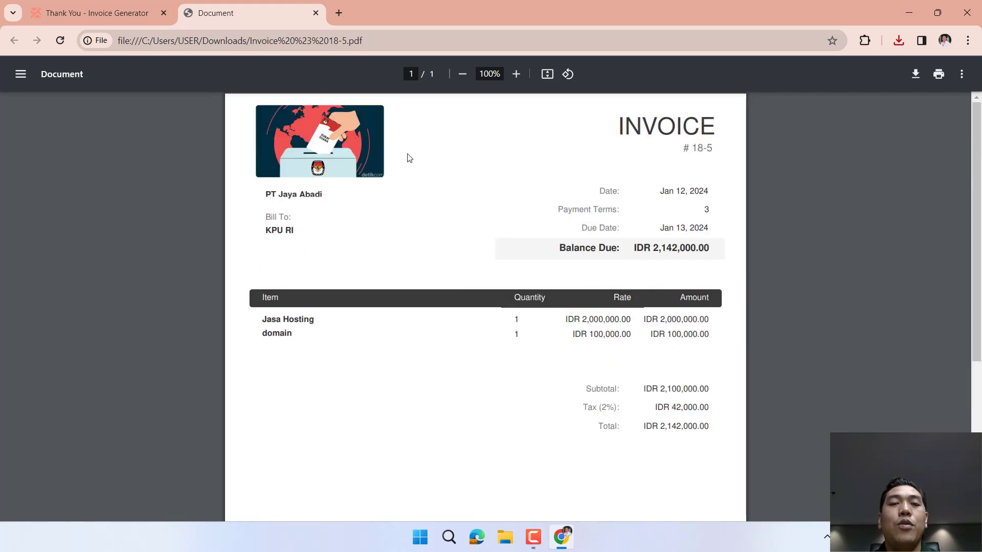
pyautogui.click(315, 13)
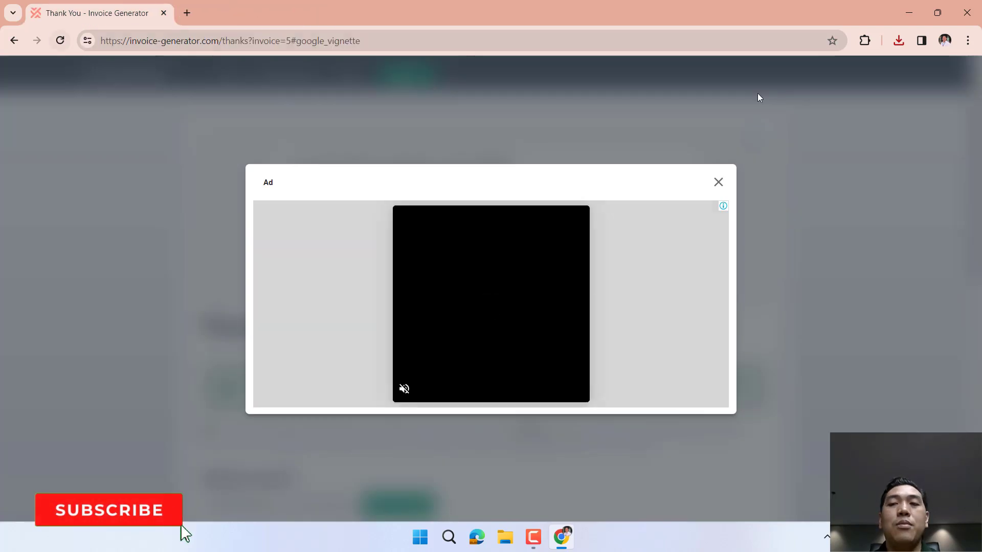
# Dismiss the ad, return to the invoice editor and download invoice 18-5 again.
pyautogui.click(717, 184)
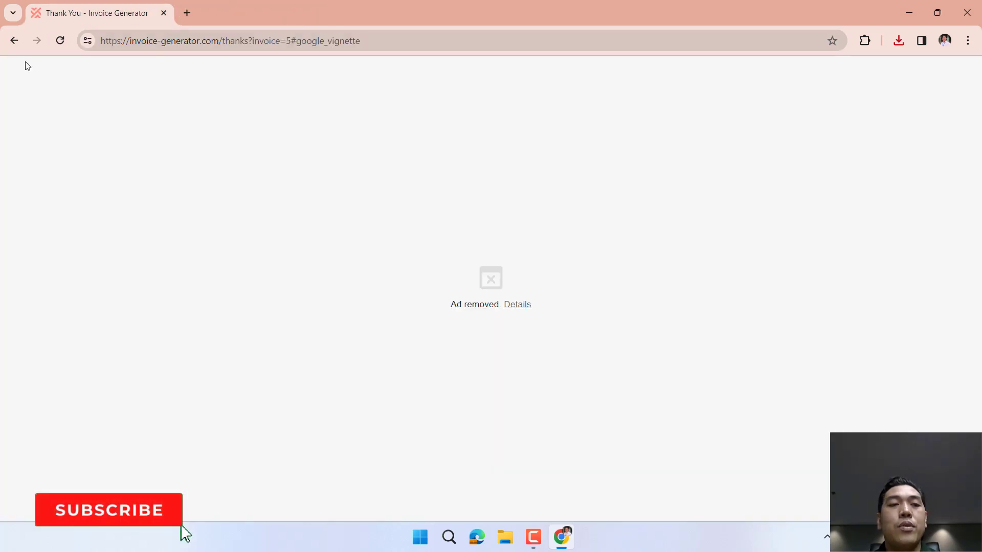
pyautogui.click(12, 42)
pyautogui.scroll(-2, 713, 309)
pyautogui.scroll(2, 713, 310)
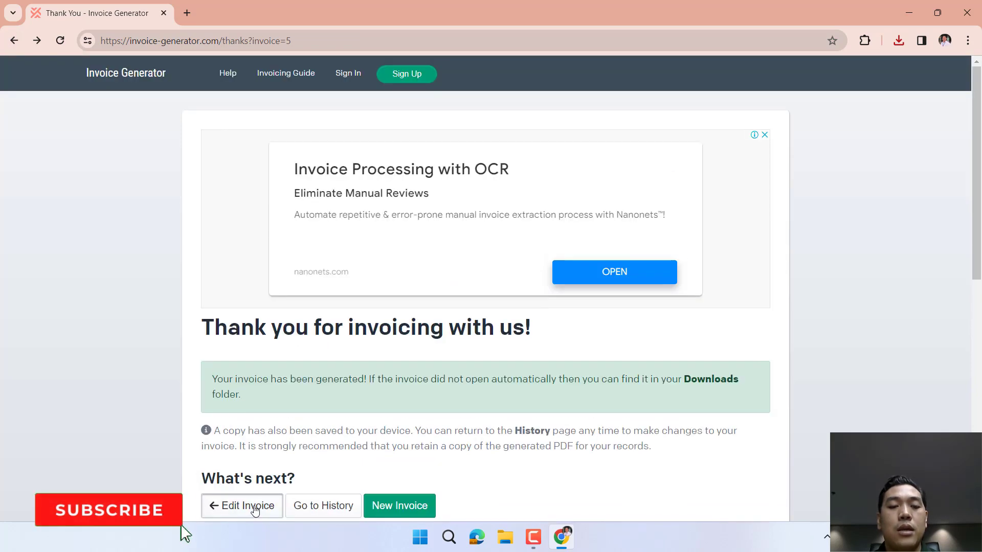
pyautogui.click(260, 505)
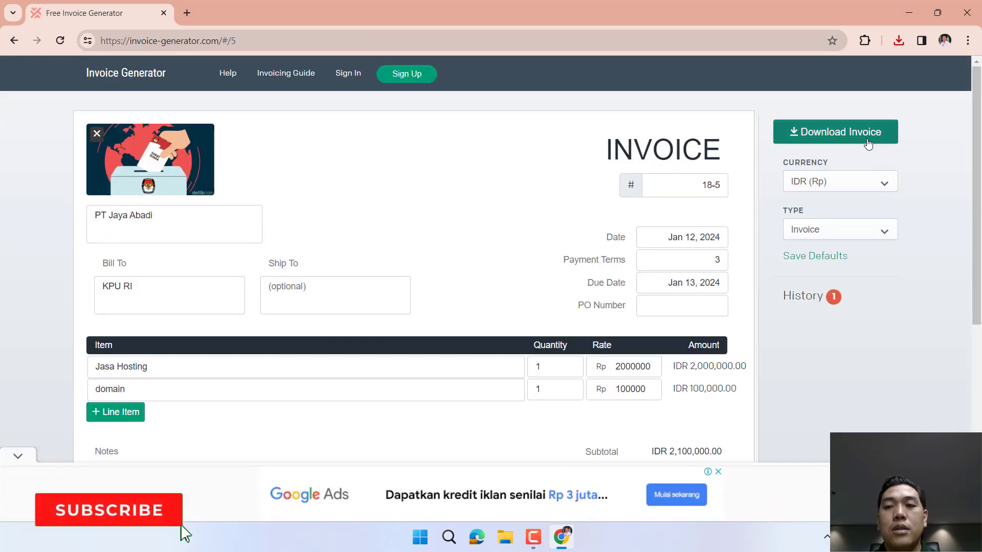
pyautogui.click(867, 140)
pyautogui.click(556, 199)
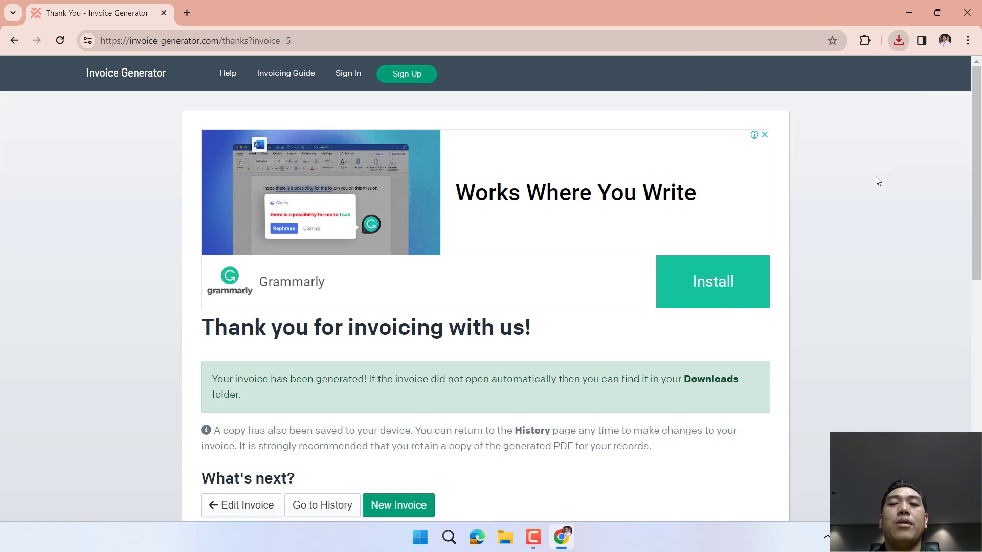
# In History, cancel deleting the single KPU RI invoice, then erase all saved invoices.
pyautogui.scroll(-3, 295, 378)
pyautogui.click(319, 336)
pyautogui.moveTo(243, 285)
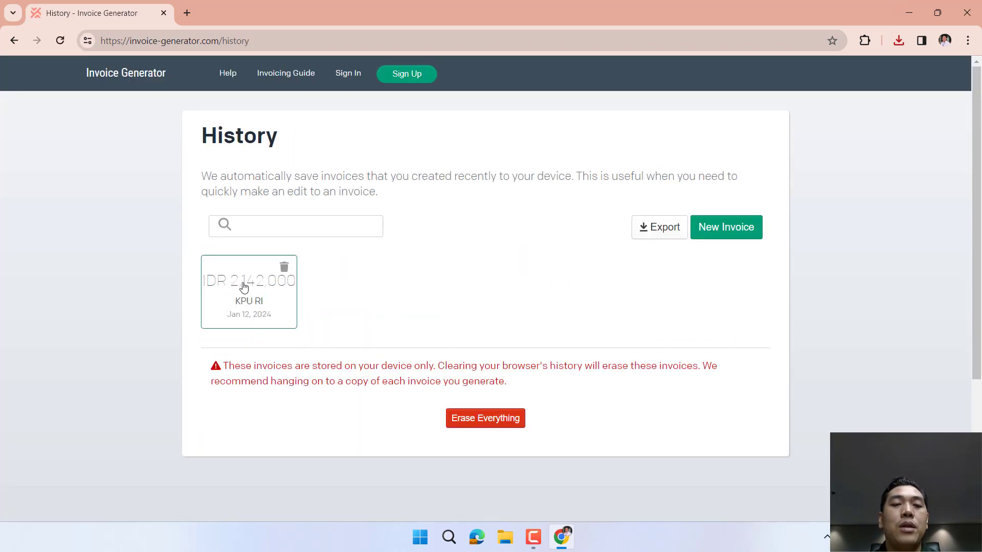
pyautogui.click(283, 271)
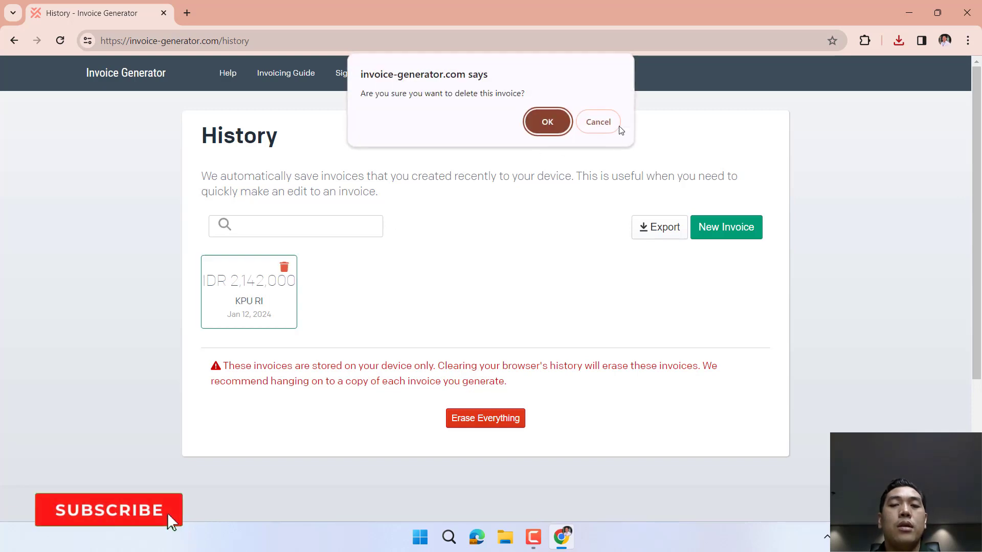
pyautogui.click(597, 125)
pyautogui.click(511, 419)
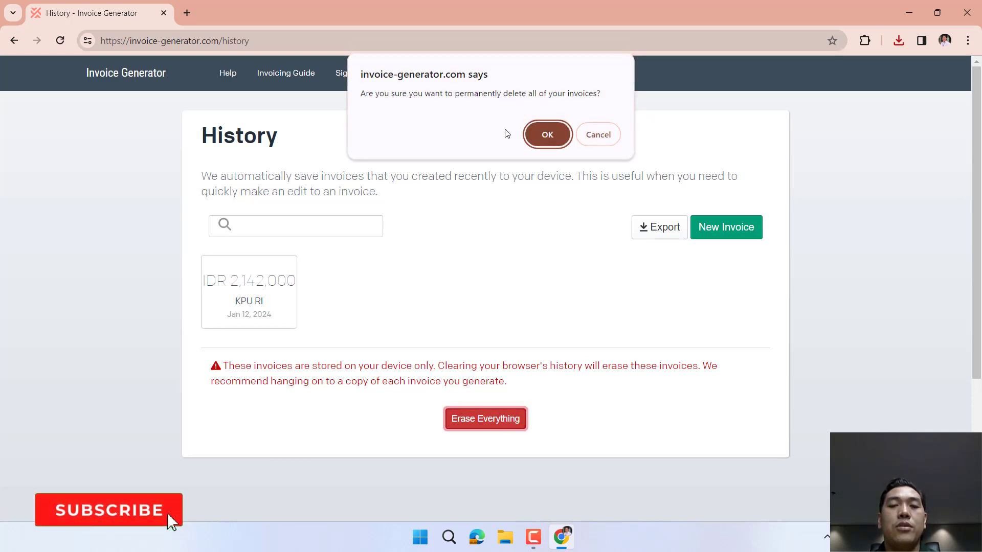
pyautogui.click(557, 138)
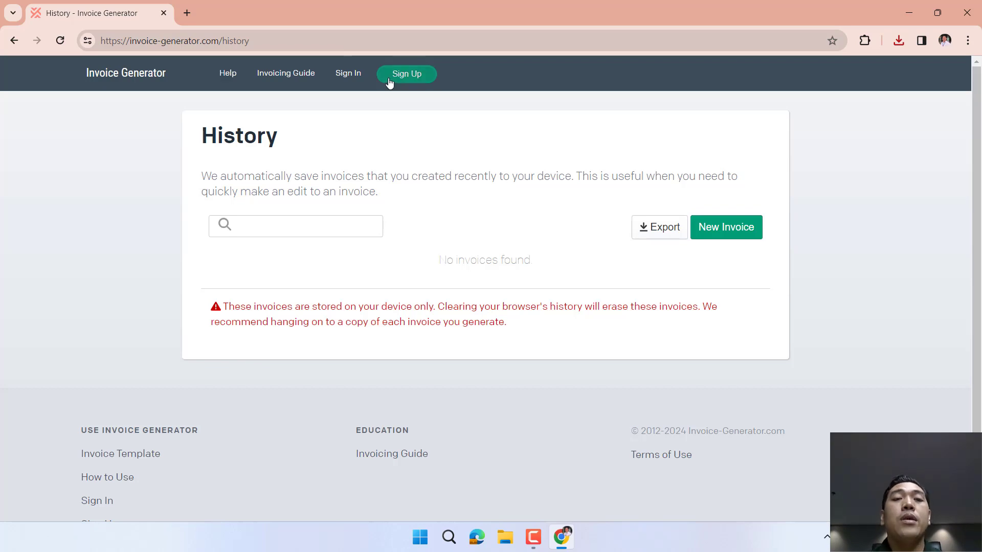
# Browse the Sign Up page promoting the e-invoicing network and its 30-day free trial.
pyautogui.click(409, 78)
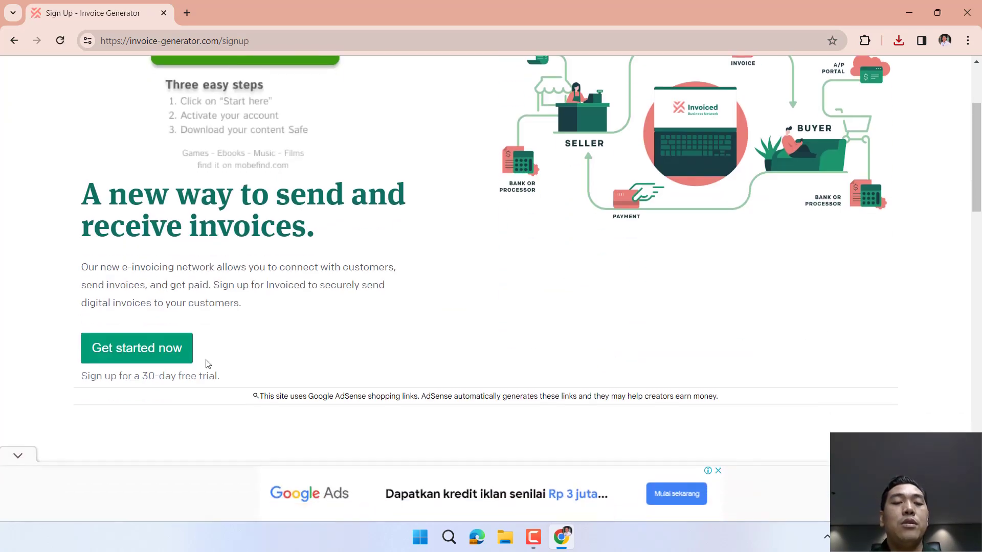
pyautogui.scroll(2, 314, 328)
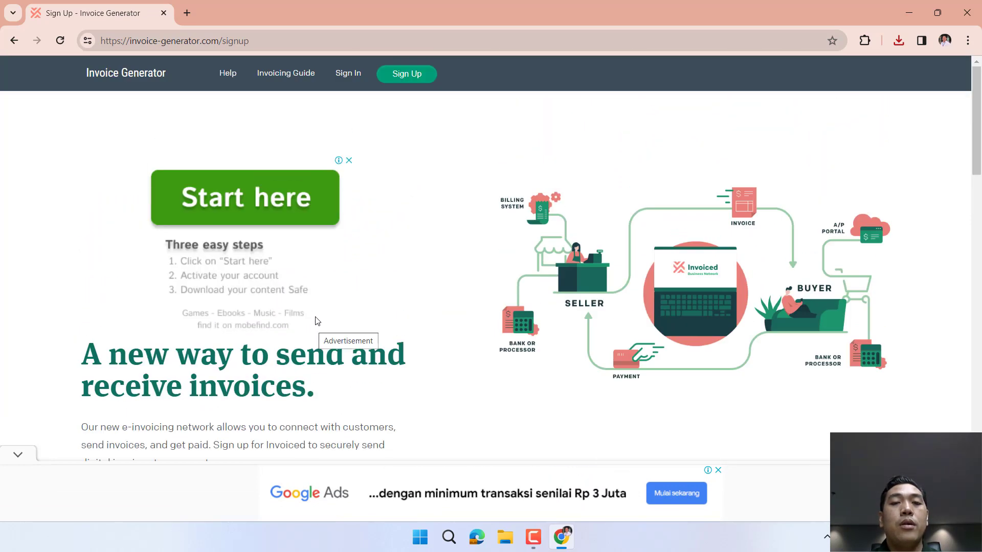
pyautogui.scroll(-5, 496, 297)
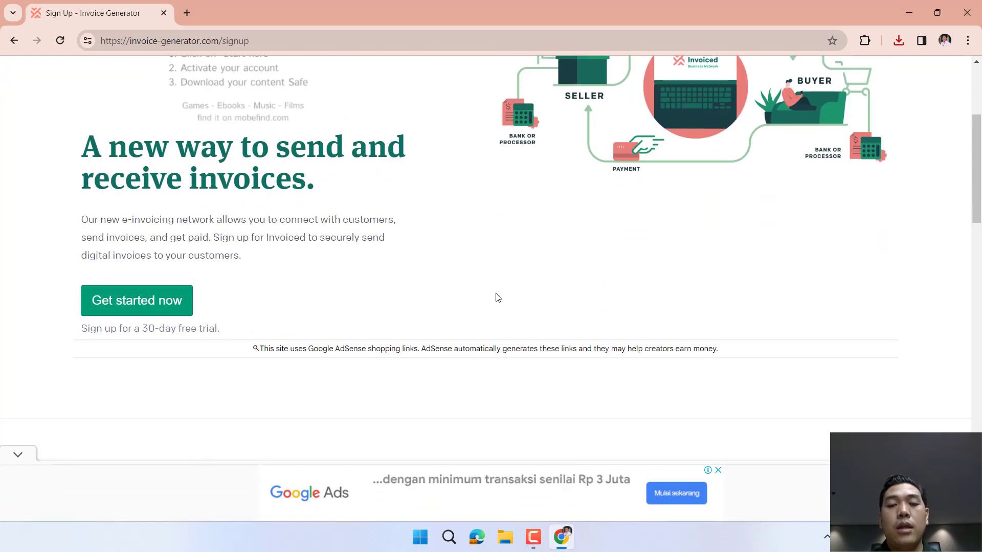
pyautogui.scroll(-5, 496, 297)
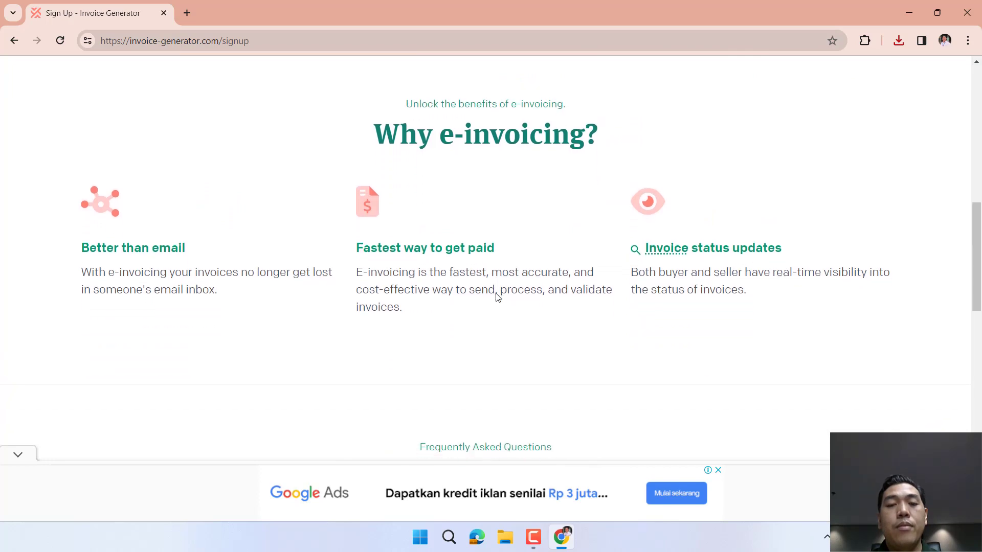
pyautogui.scroll(10, 495, 294)
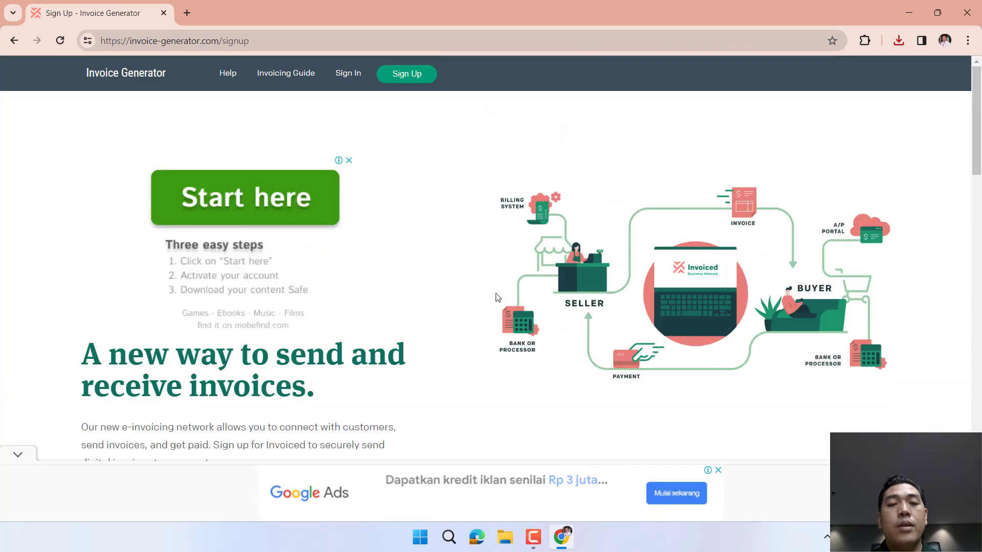
pyautogui.click(354, 77)
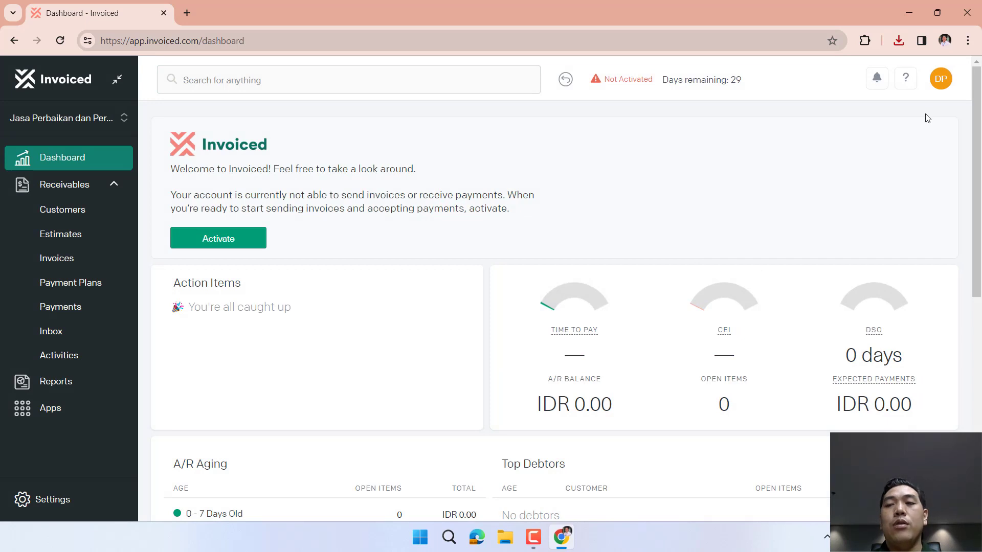
# Sign out of the Invoiced trial account from the avatar menu.
pyautogui.click(941, 78)
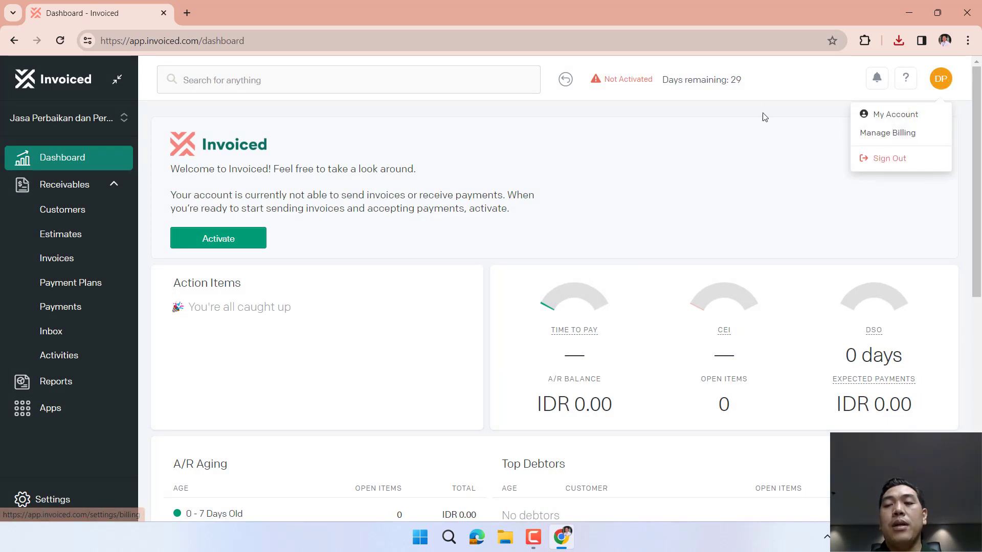
pyautogui.click(741, 92)
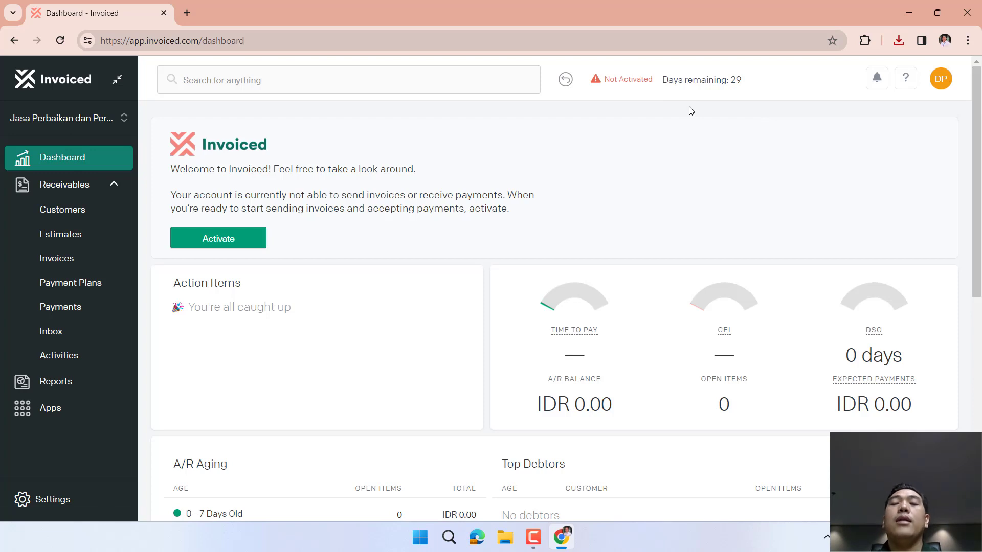
pyautogui.click(941, 78)
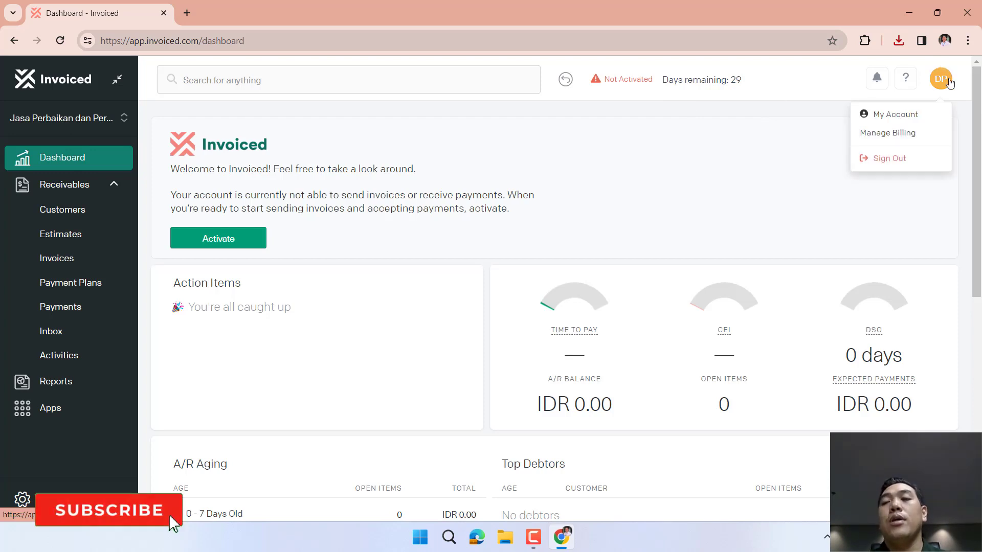
pyautogui.click(893, 159)
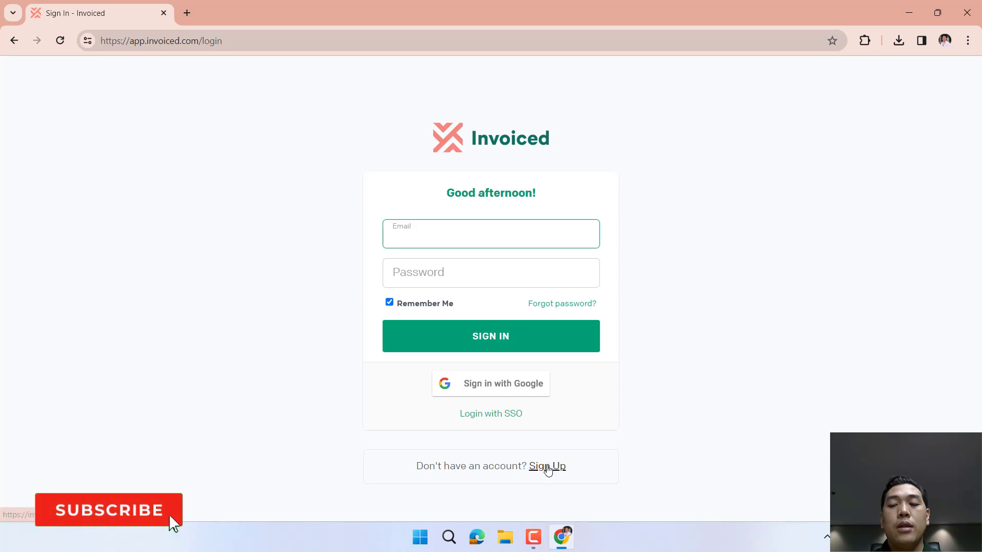
# On the new-account sign-up form, fill in the first name, last name, e-mail address and account password.
pyautogui.click(548, 467)
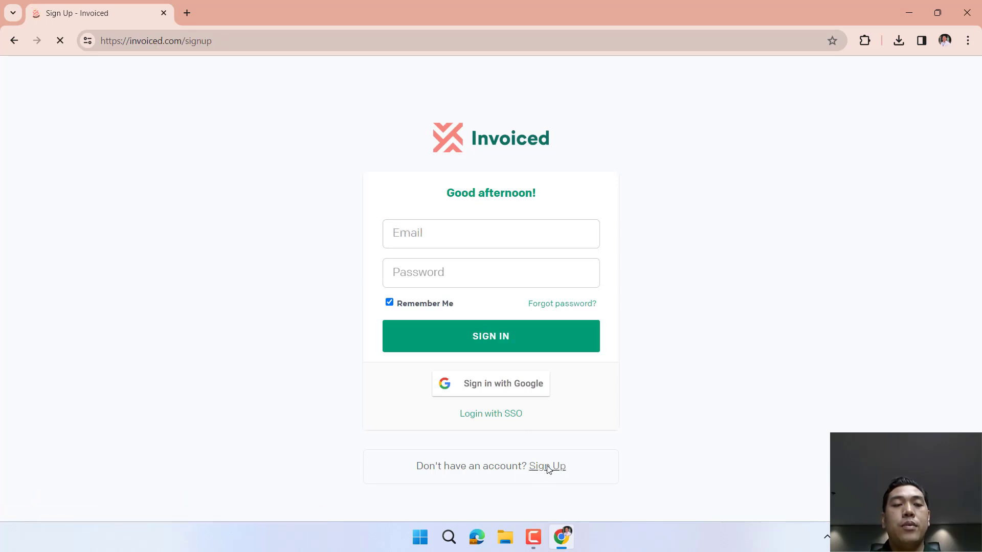
pyautogui.click(131, 258)
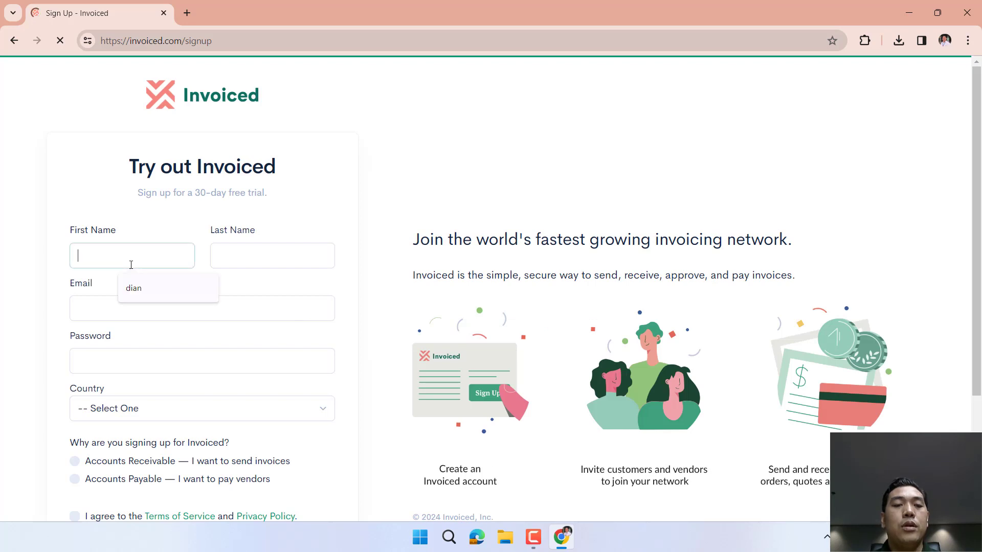
pyautogui.scroll(-1, 159, 263)
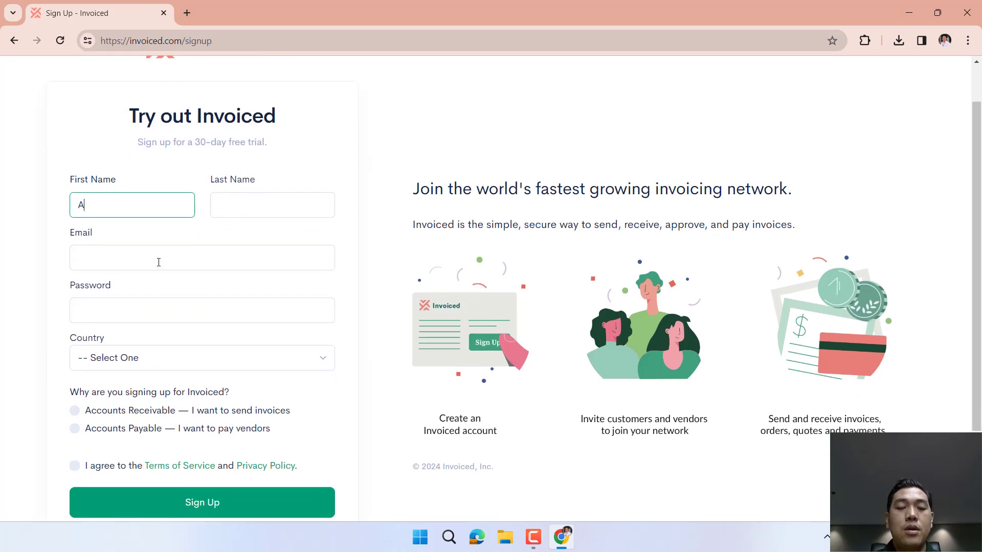
pyautogui.press('Tab')
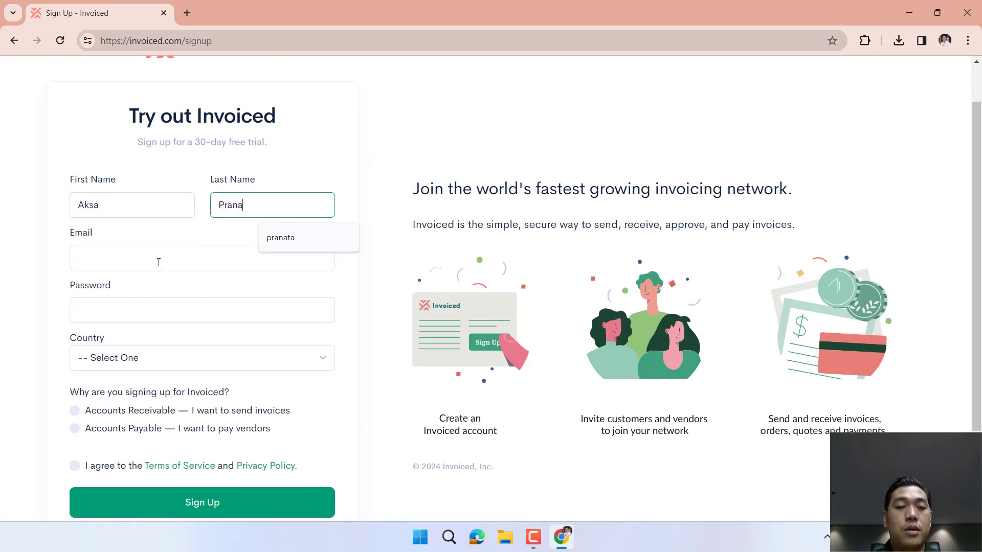
pyautogui.press('Tab')
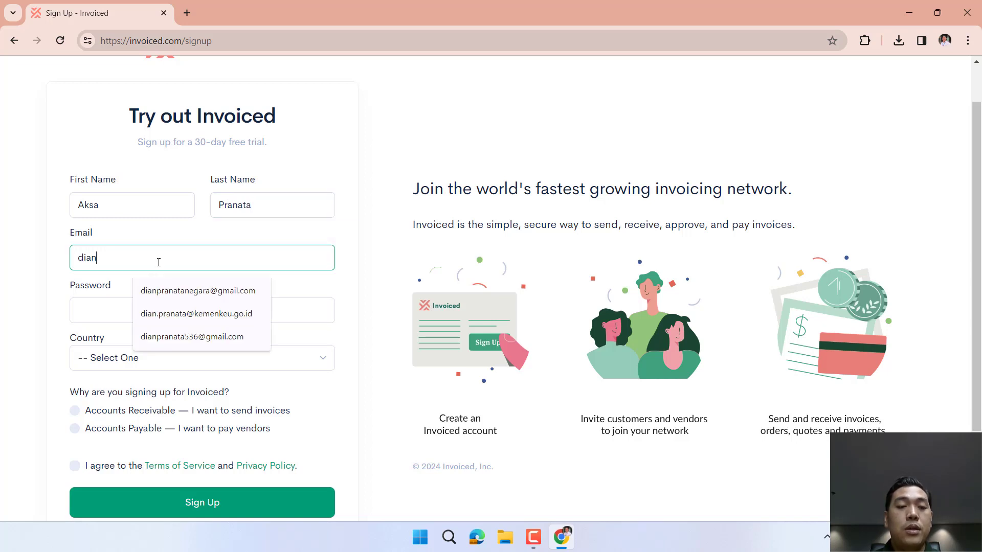
pyautogui.click(227, 293)
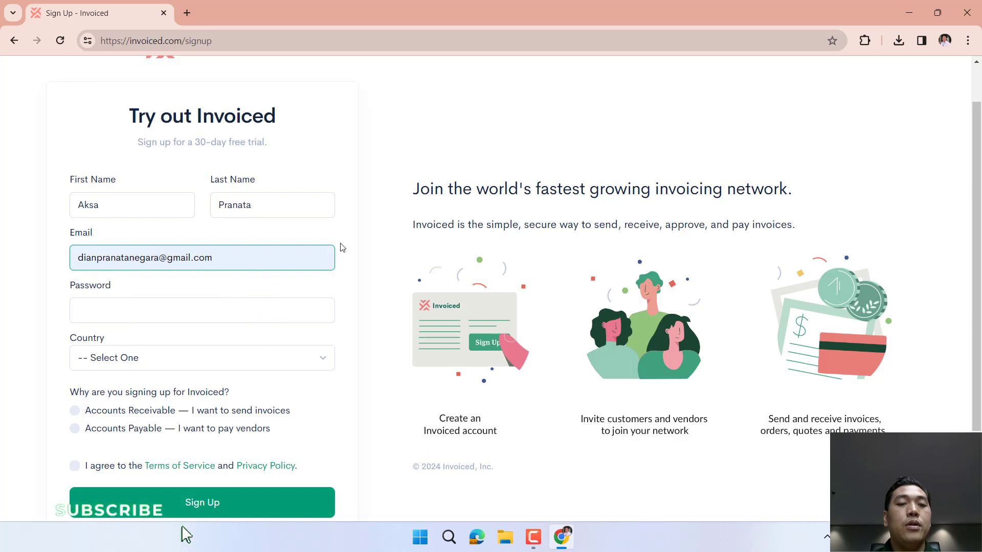
pyautogui.click(211, 310)
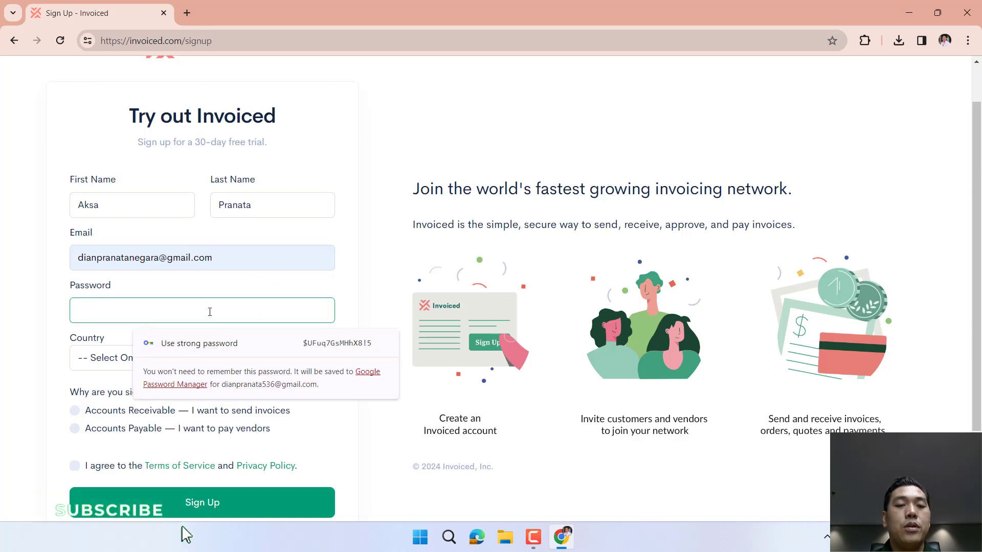
pyautogui.write('a')
pyautogui.write('••••')
pyautogui.press('BackSpace')
pyautogui.write('••••••••••')
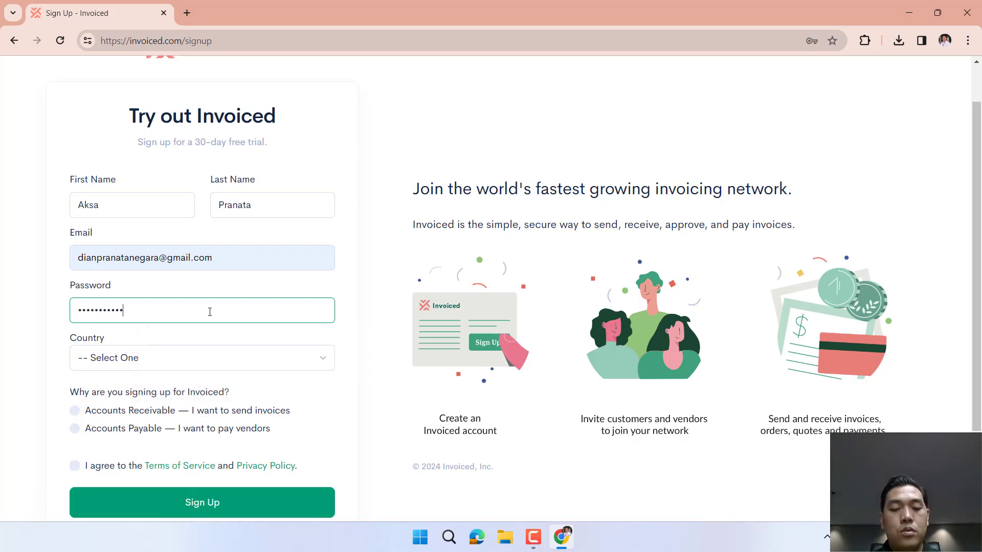
# Choose Indonesia as the country and Accounts Receivable as the reason, then submit.
pyautogui.press('Tab')
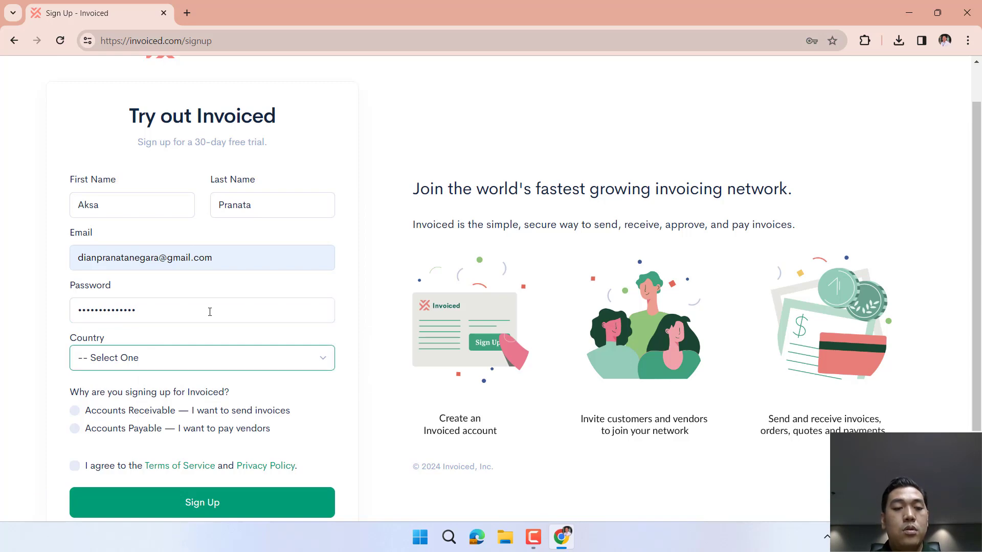
pyautogui.click(244, 354)
pyautogui.scroll(-1, 244, 354)
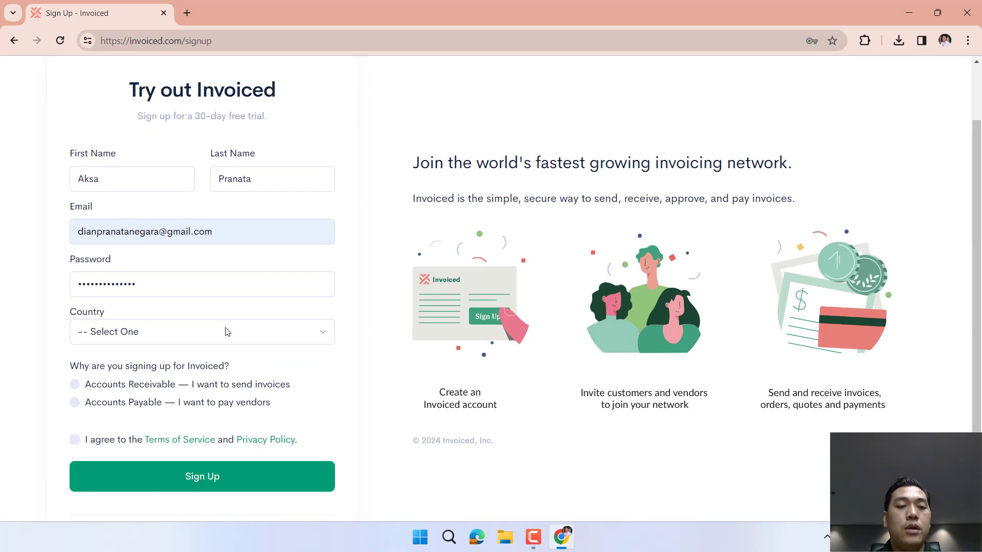
pyautogui.click(227, 332)
pyautogui.scroll(-12, 204, 272)
pyautogui.scroll(-8, 199, 270)
pyautogui.scroll(-2, 198, 270)
pyautogui.click(136, 240)
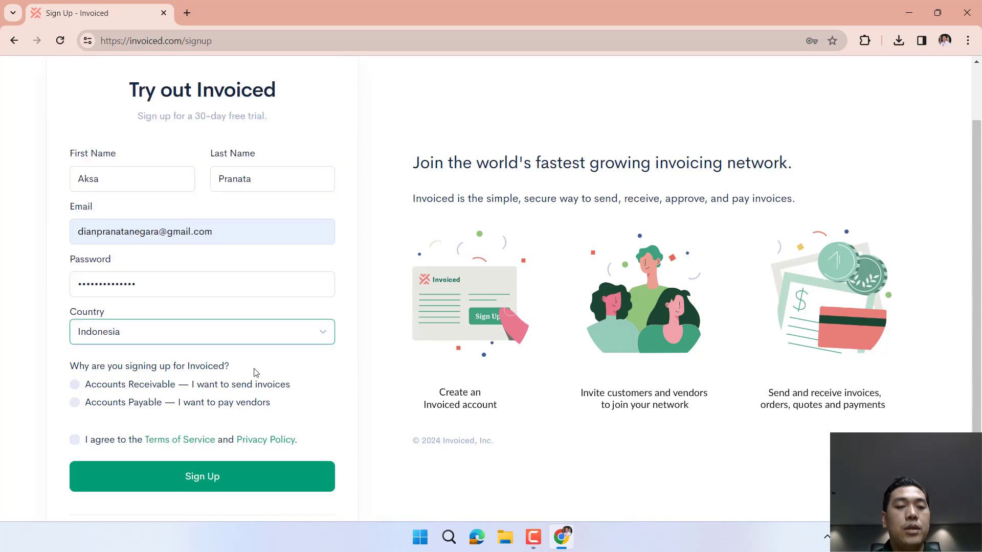
pyautogui.scroll(-1, 256, 373)
pyautogui.click(146, 318)
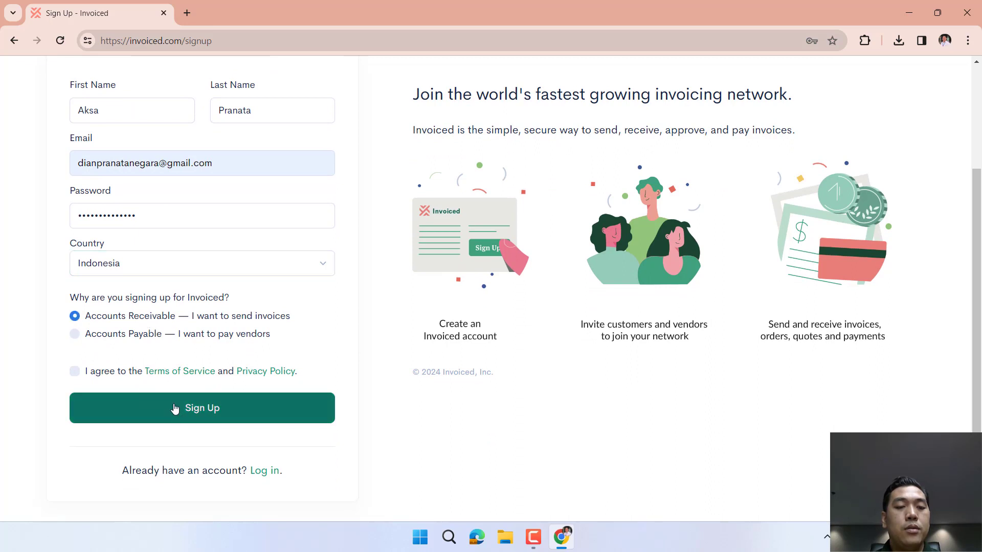
pyautogui.click(160, 409)
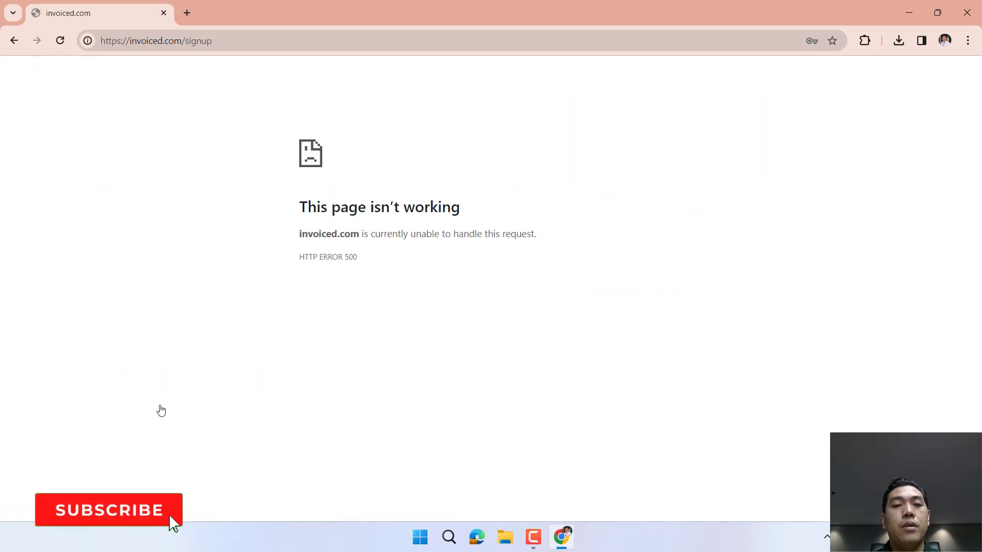
# Reload the sign-up page and refill the saved name, e-mail and the password.
pyautogui.click(239, 47)
pyautogui.press('Return')
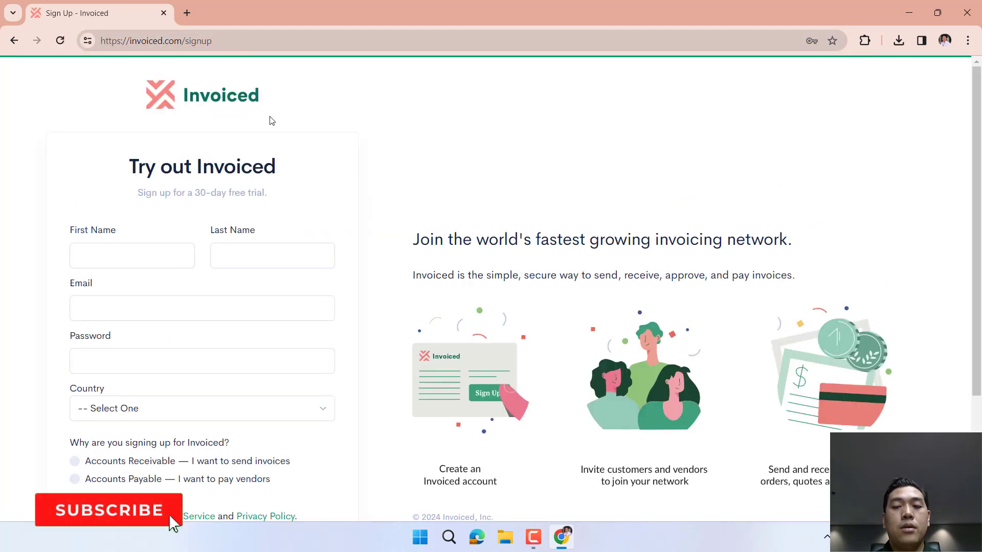
pyautogui.scroll(-3, 374, 214)
pyautogui.click(127, 88)
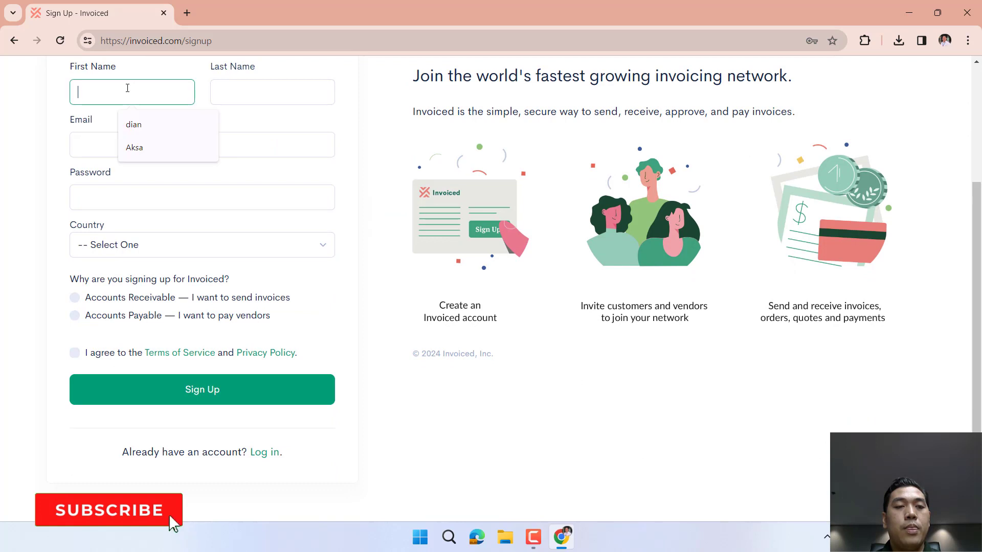
pyautogui.click(150, 148)
pyautogui.click(263, 100)
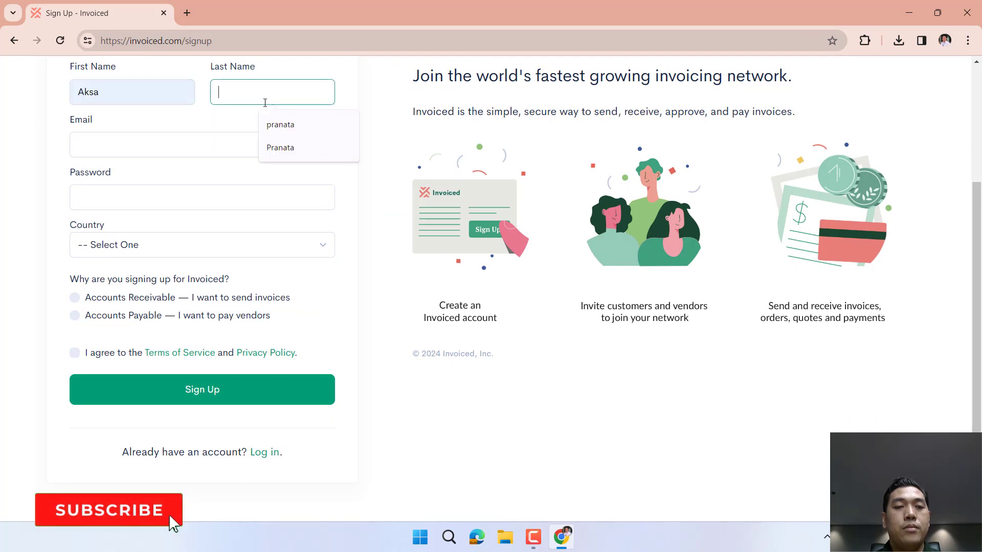
pyautogui.click(303, 149)
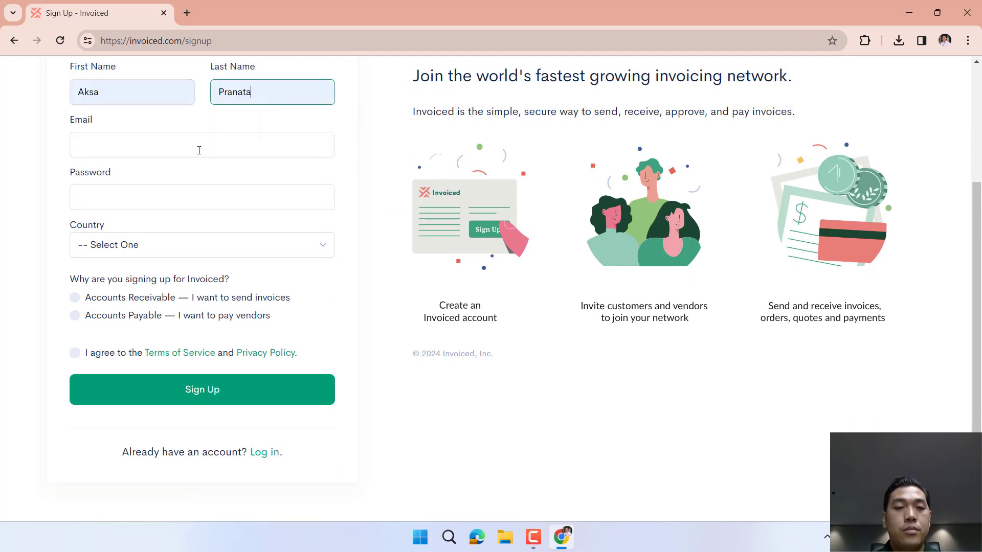
pyautogui.click(198, 147)
pyautogui.click(214, 184)
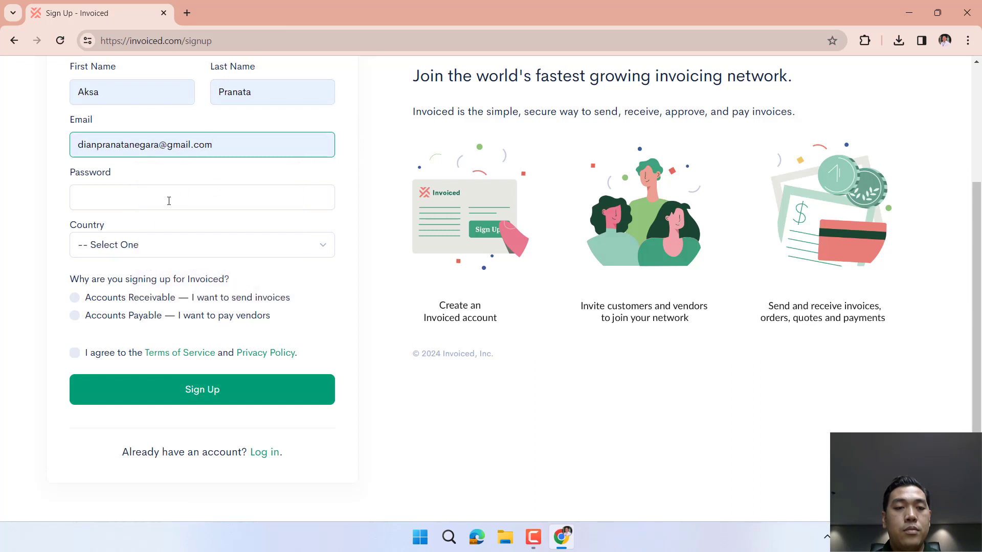
pyautogui.click(168, 201)
pyautogui.write('••••')
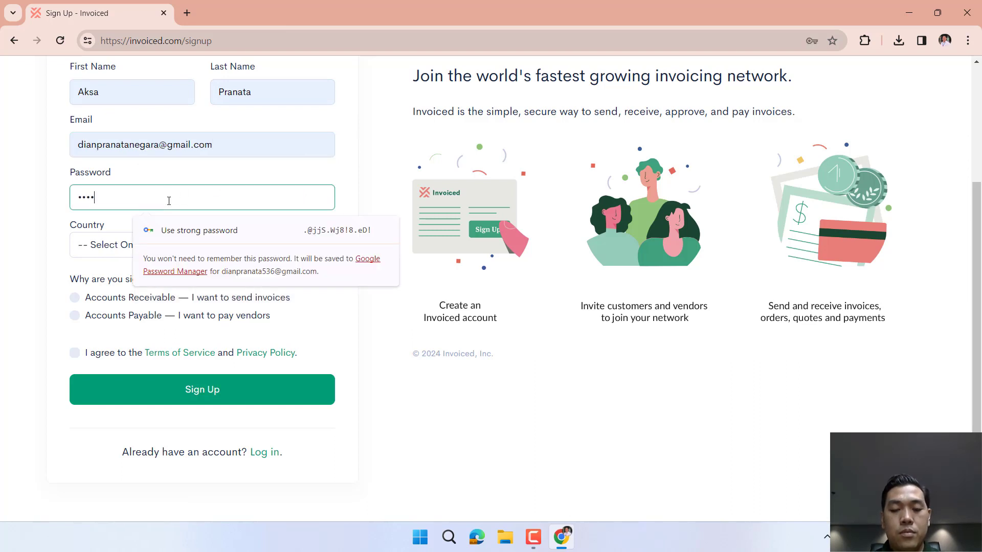
pyautogui.write('••••')
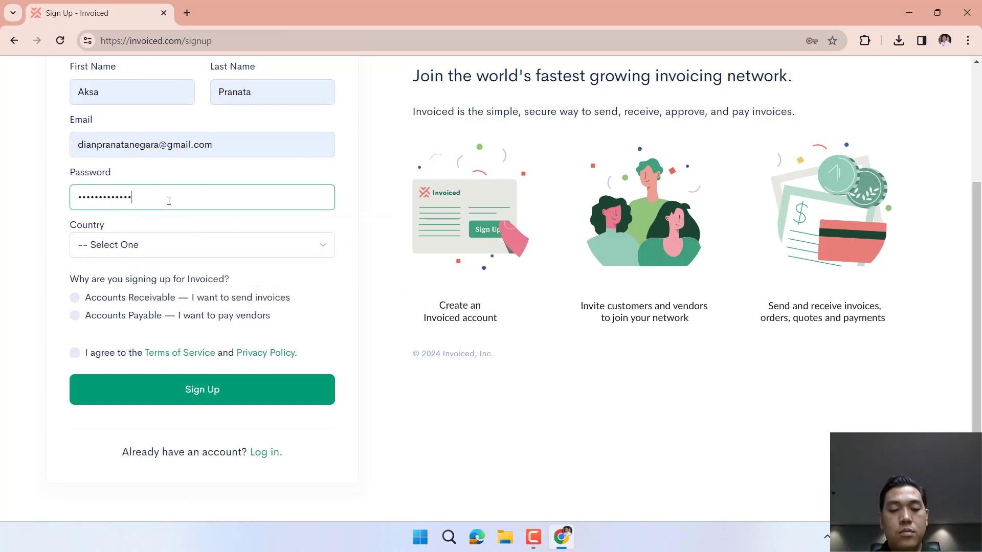
# Choose Indonesia and Accounts Receivable, accept the Terms of Service, and resubmit the form.
pyautogui.press('Tab')
pyautogui.click(193, 251)
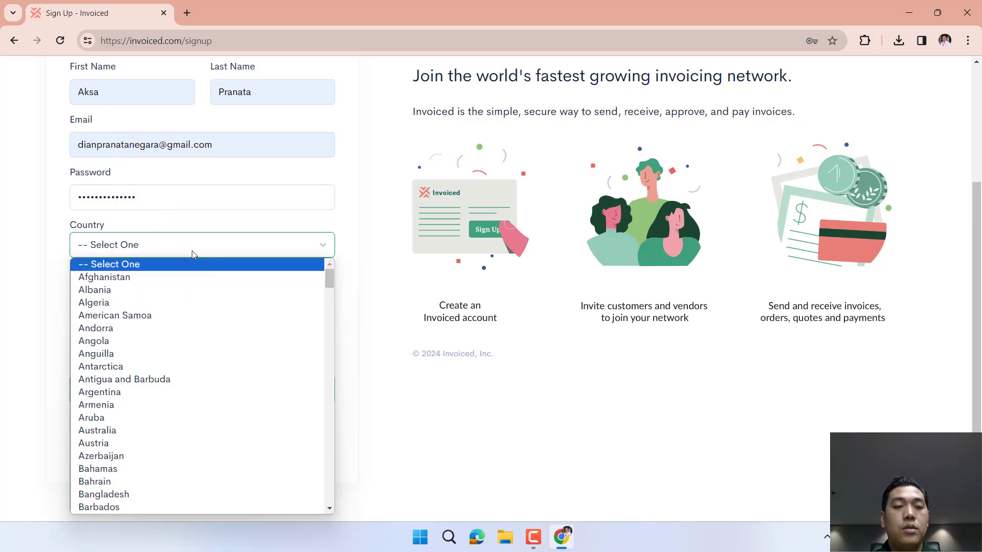
pyautogui.scroll(-13, 183, 324)
pyautogui.scroll(-10, 183, 324)
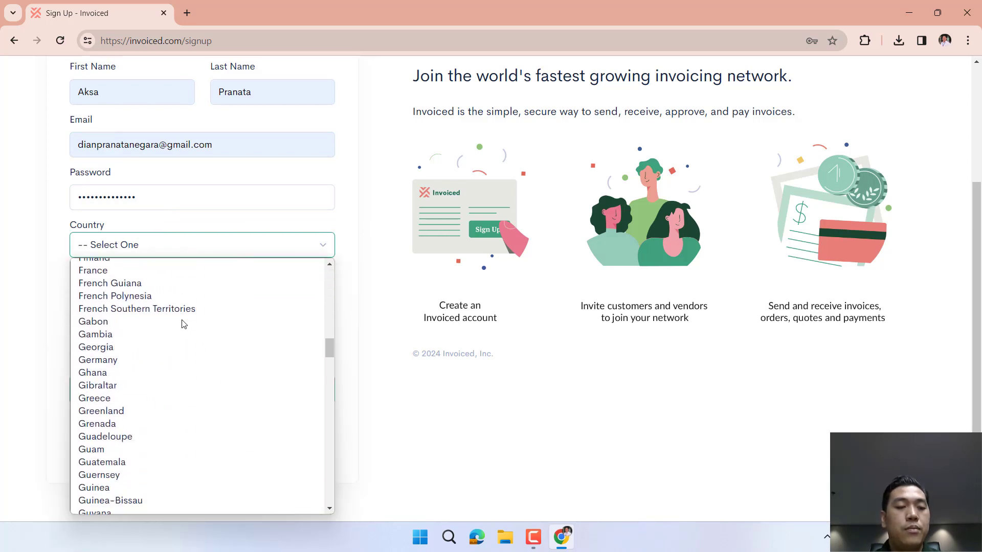
pyautogui.click(121, 361)
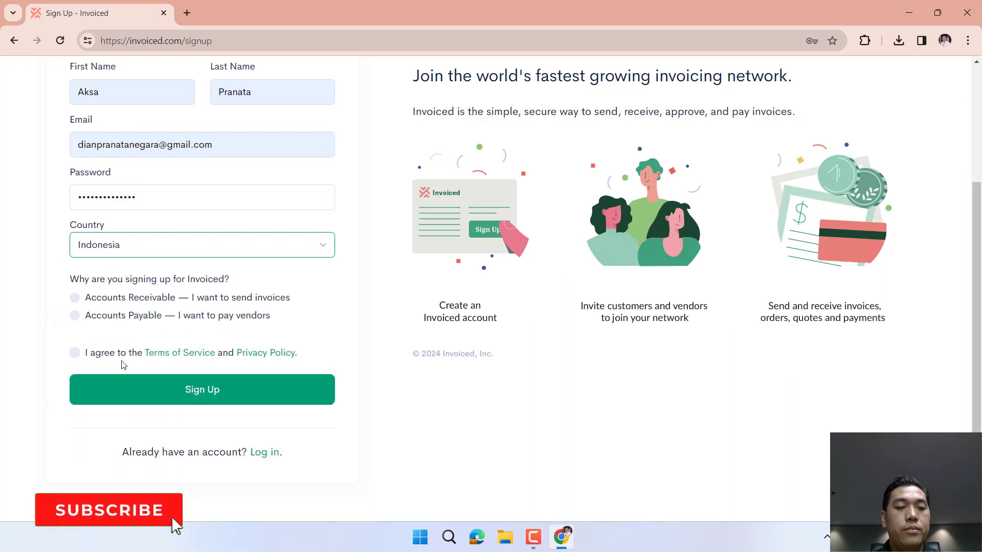
pyautogui.click(105, 301)
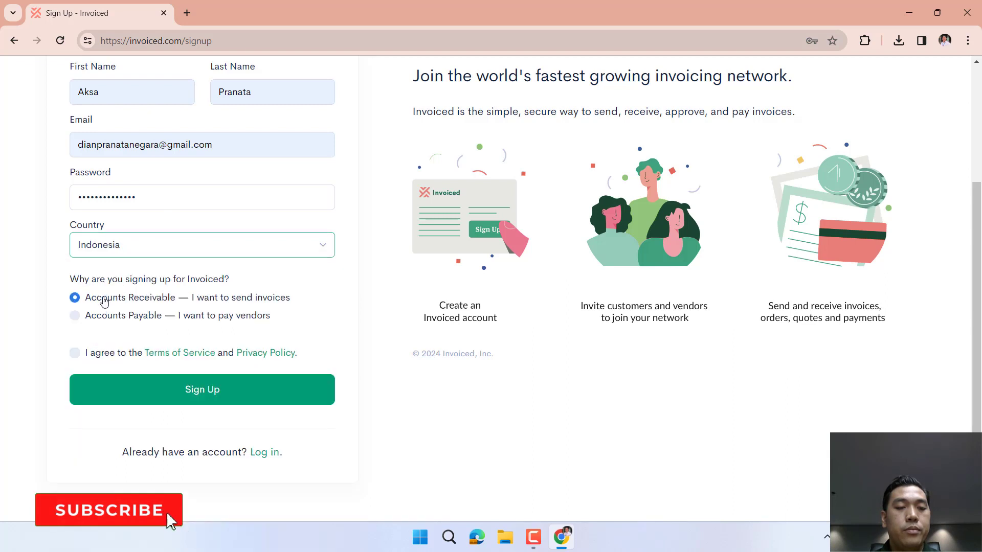
pyautogui.click(76, 353)
pyautogui.click(129, 388)
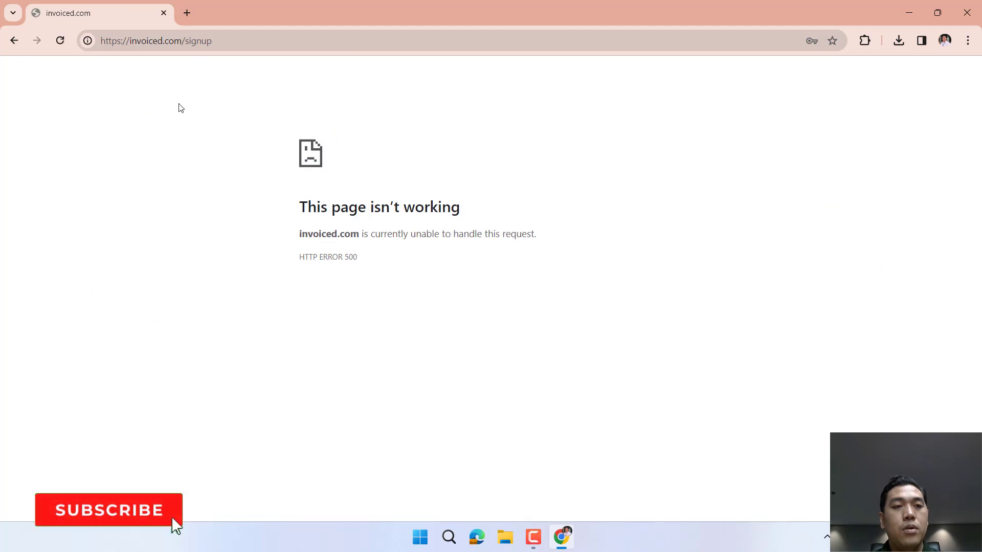
# Go to the invoiced.com home page, decline saving the password, and open Sign In.
pyautogui.click(223, 40)
pyautogui.click(226, 40)
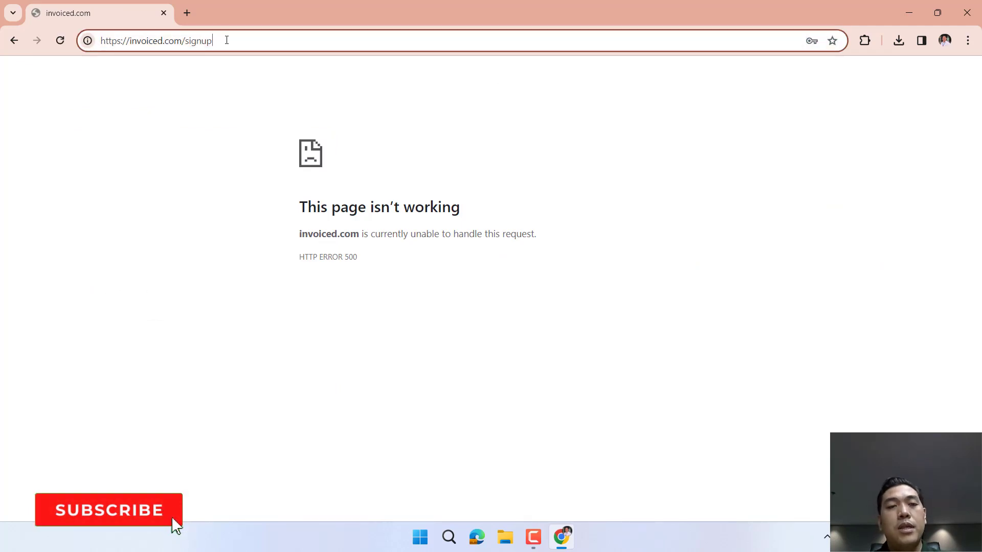
pyautogui.press('BackSpace')
pyautogui.press('BackSpace')
pyautogui.press('BackSpace')
pyautogui.press('BackSpace')
pyautogui.press('BackSpace')
pyautogui.press('BackSpace')
pyautogui.press('BackSpace')
pyautogui.press('Return')
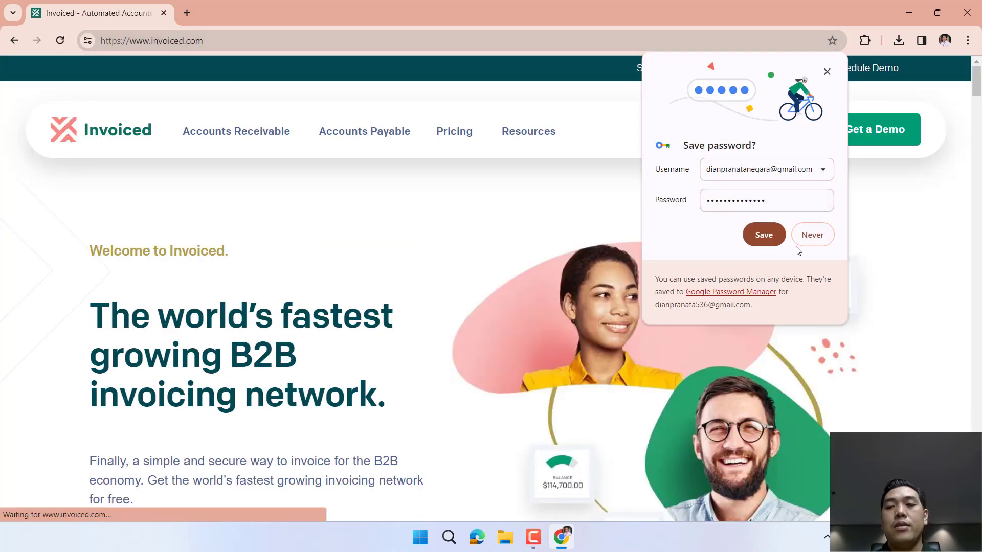
pyautogui.click(809, 239)
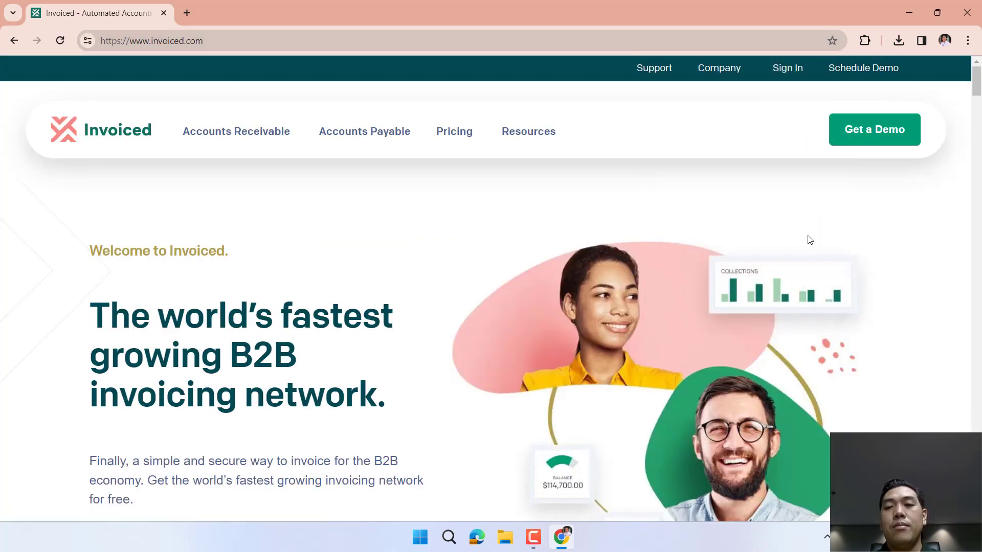
pyautogui.click(788, 70)
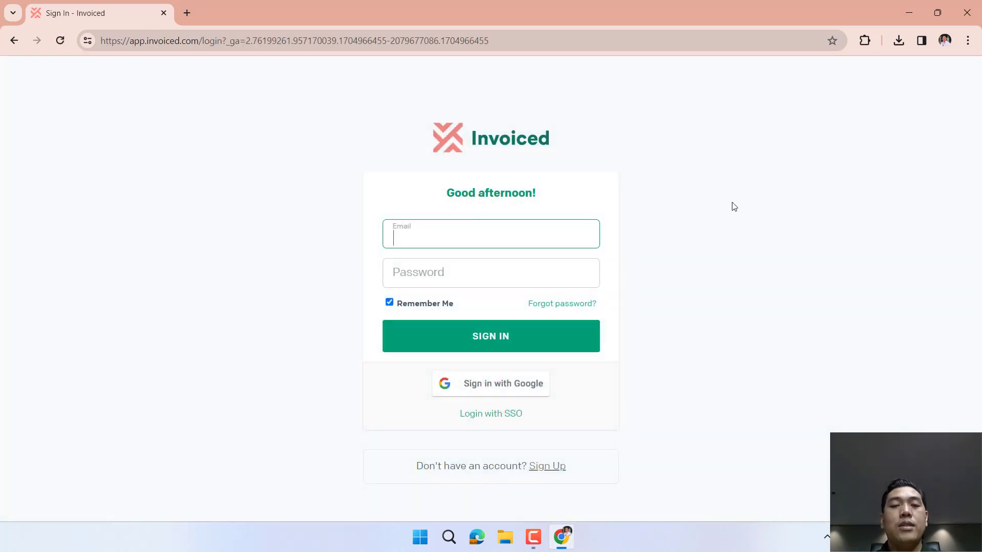
# Sign in with Google, choosing the account and allowing invoiced.com to use it.
pyautogui.click(492, 395)
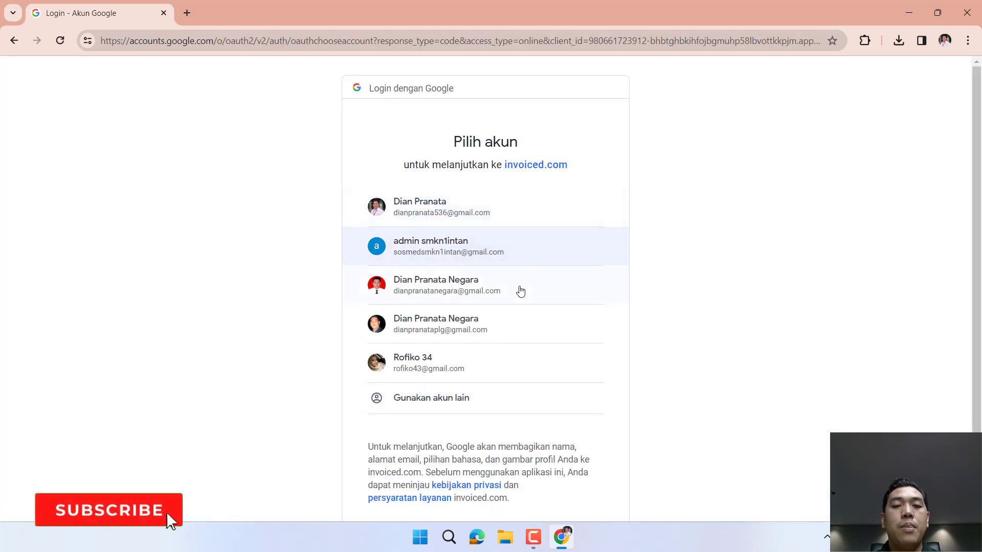
pyautogui.click(514, 206)
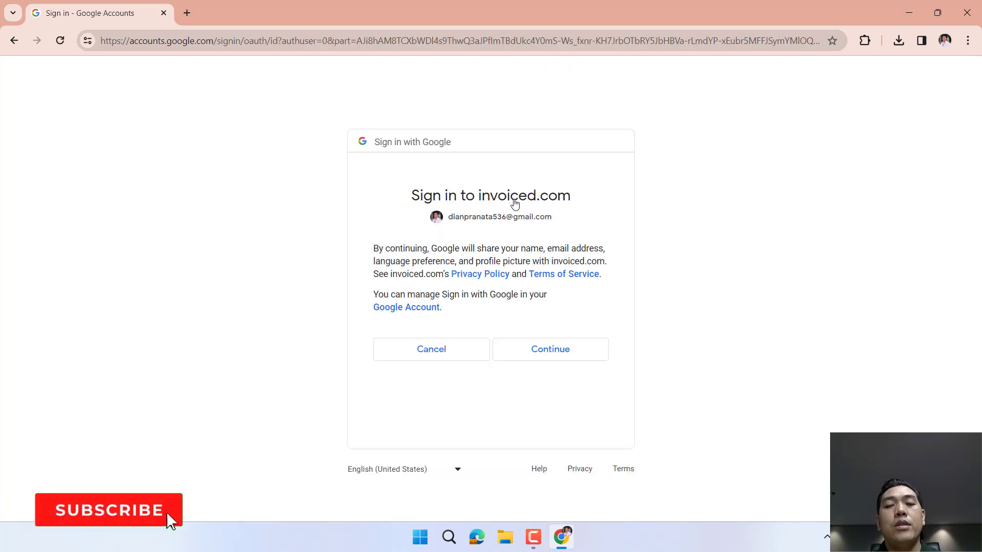
pyautogui.click(549, 346)
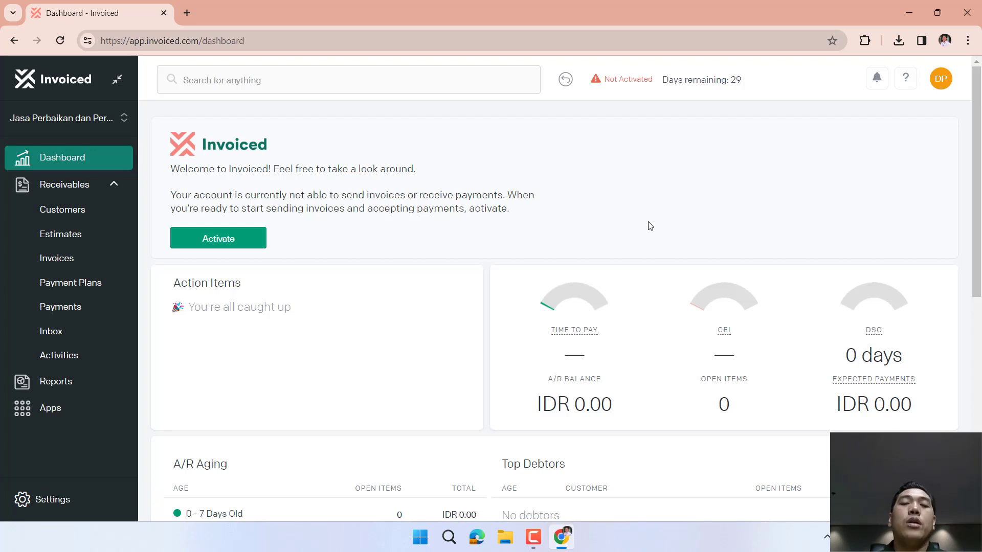
# Create a new customer named KPU RI with account number KPU-RI.
pyautogui.click(73, 211)
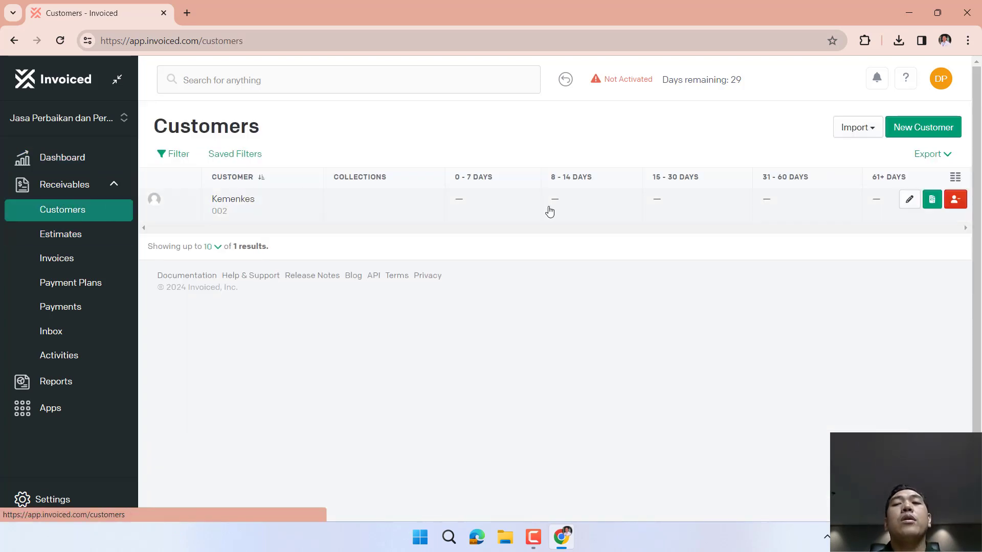
pyautogui.click(918, 135)
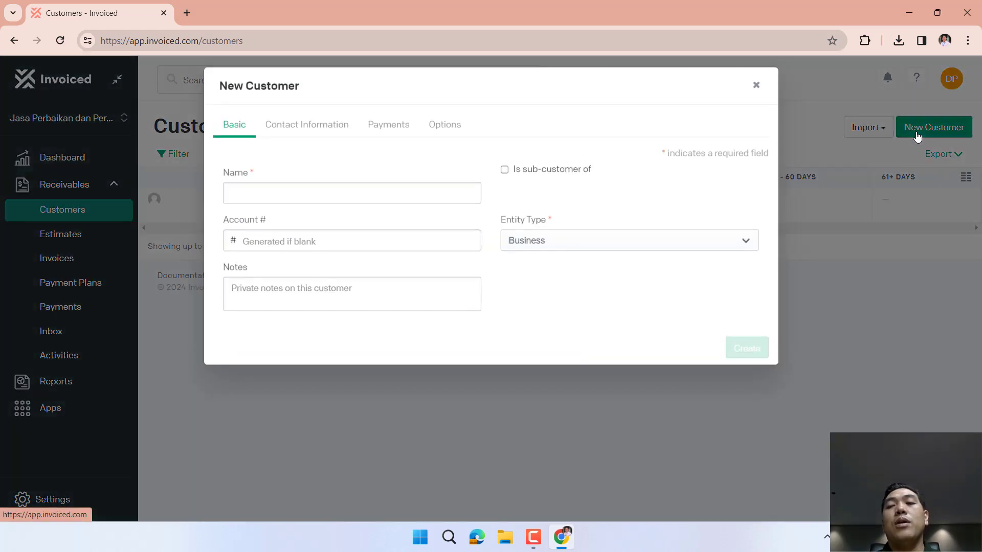
pyautogui.click(366, 198)
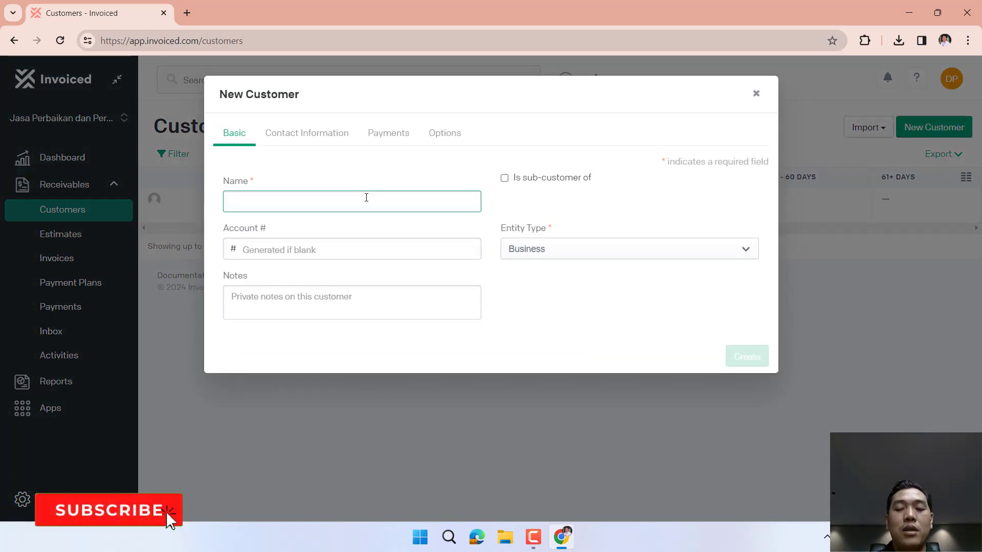
pyautogui.write('Kominfo')
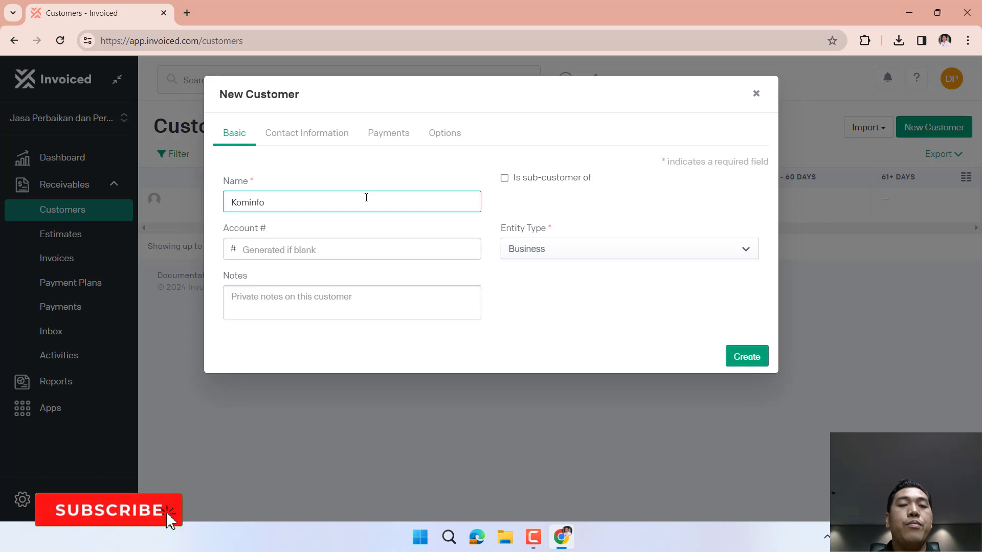
pyautogui.hotkey('ctrl', 'BackSpace')
pyautogui.write('KPU RI')
pyautogui.press('Tab')
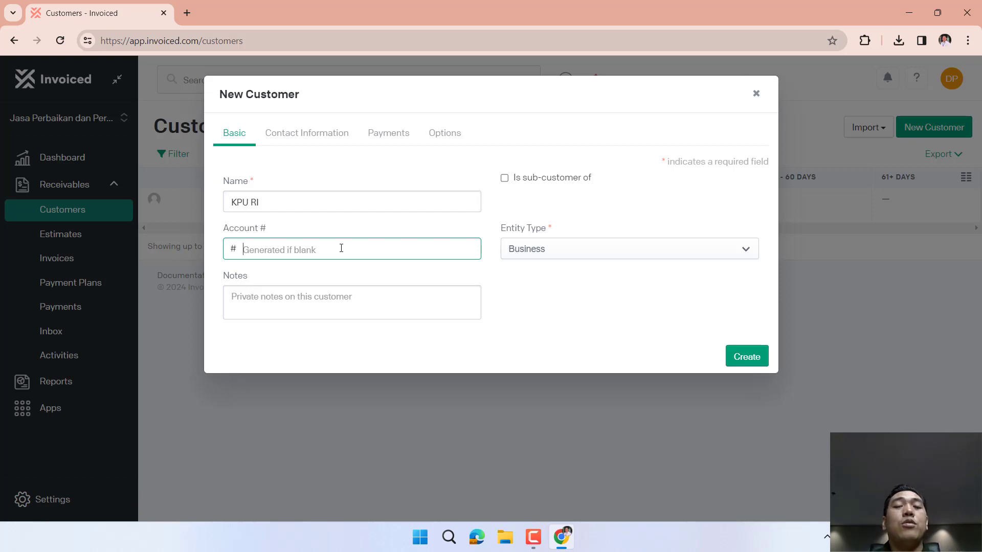
pyautogui.write('KPU-RI')
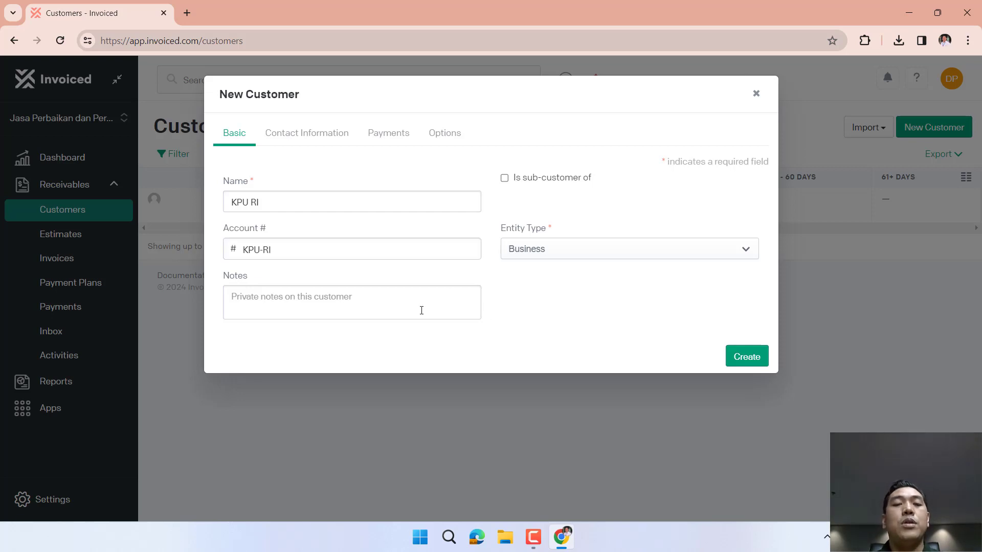
pyautogui.click(393, 300)
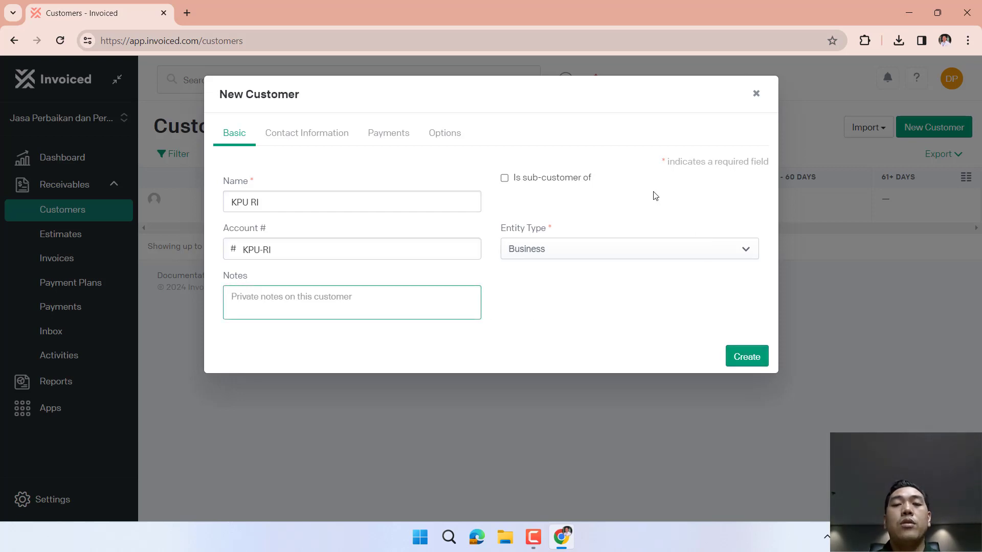
pyautogui.click(747, 356)
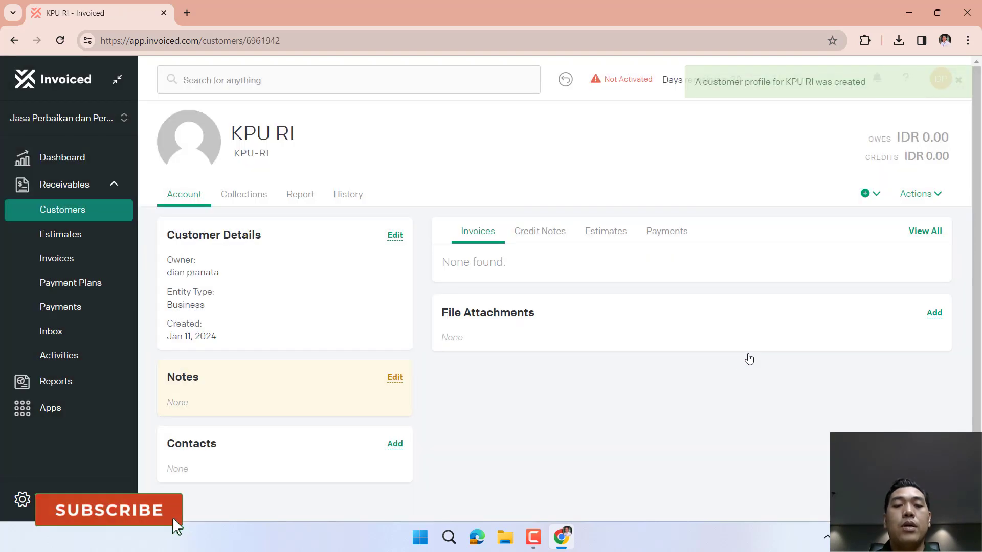
pyautogui.moveTo(121, 217)
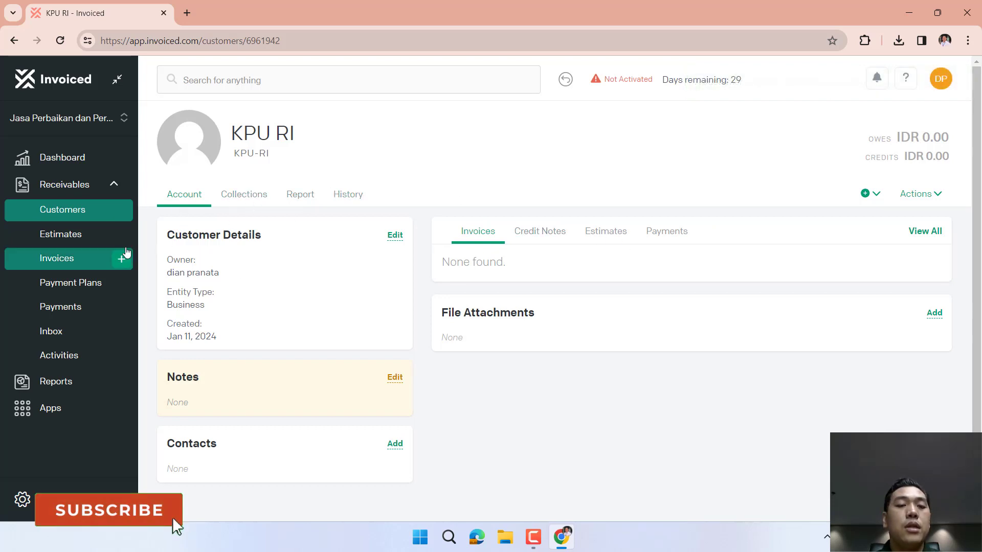
# Browse the Estimates, Invoices, Payment Plans and Payments lists, ending on Invoices.
pyautogui.click(80, 239)
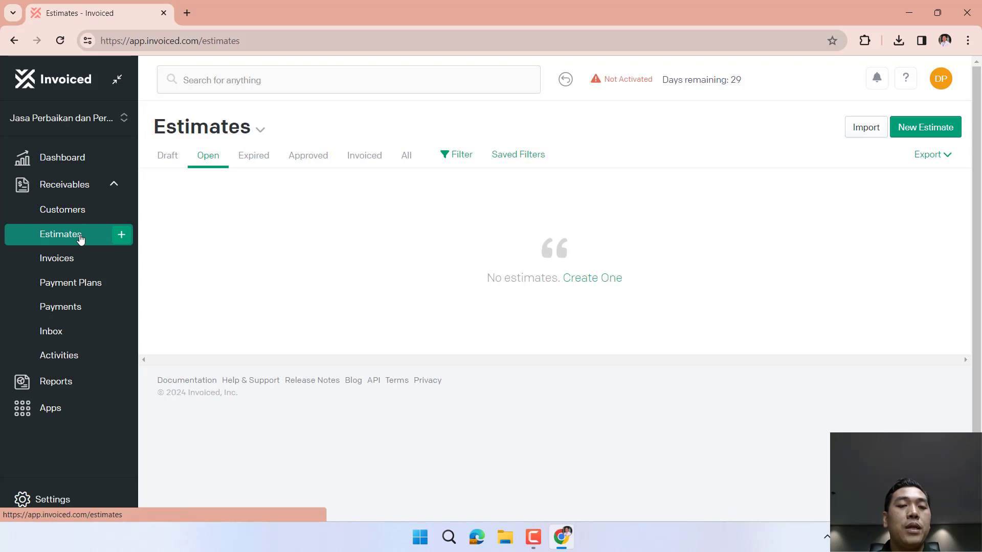
pyautogui.click(76, 259)
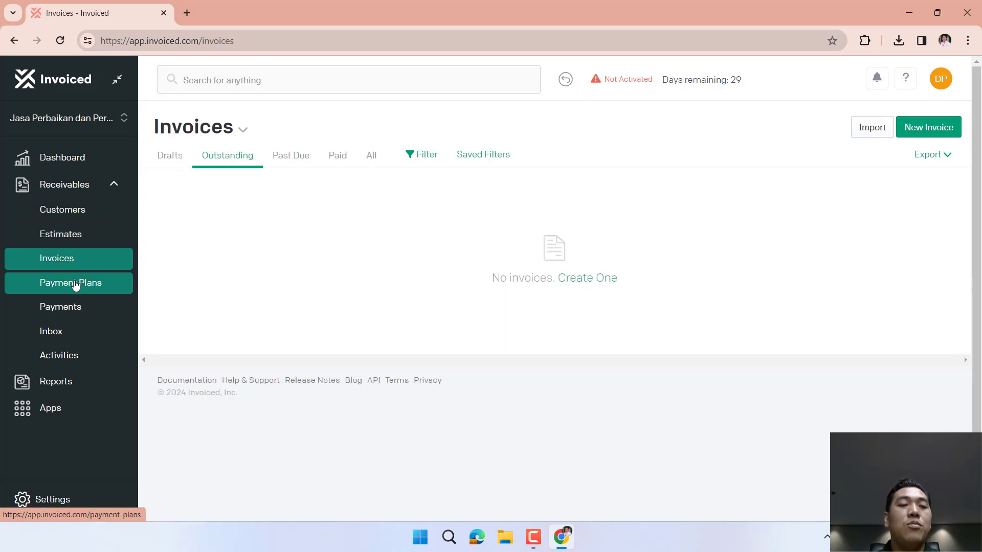
pyautogui.click(76, 285)
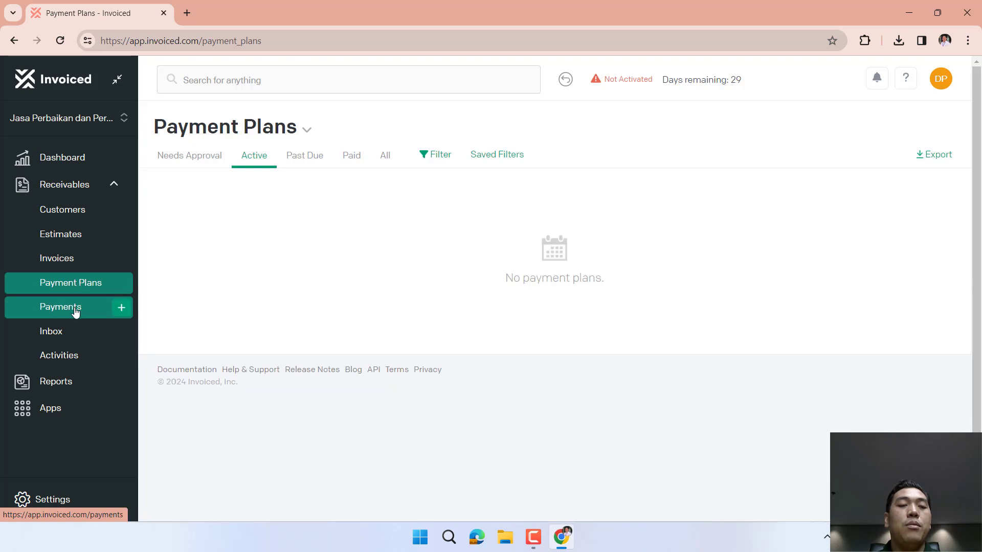
pyautogui.click(80, 309)
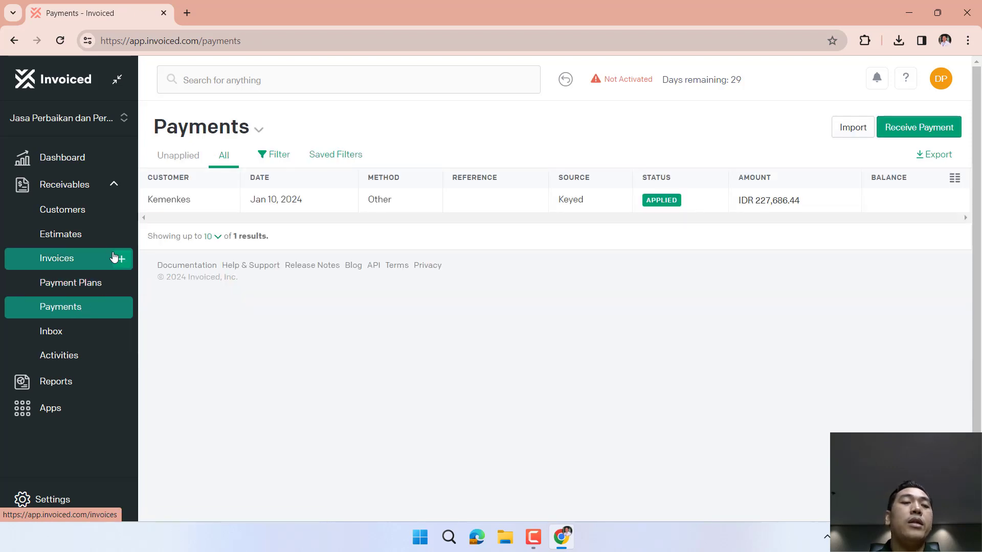
pyautogui.click(85, 239)
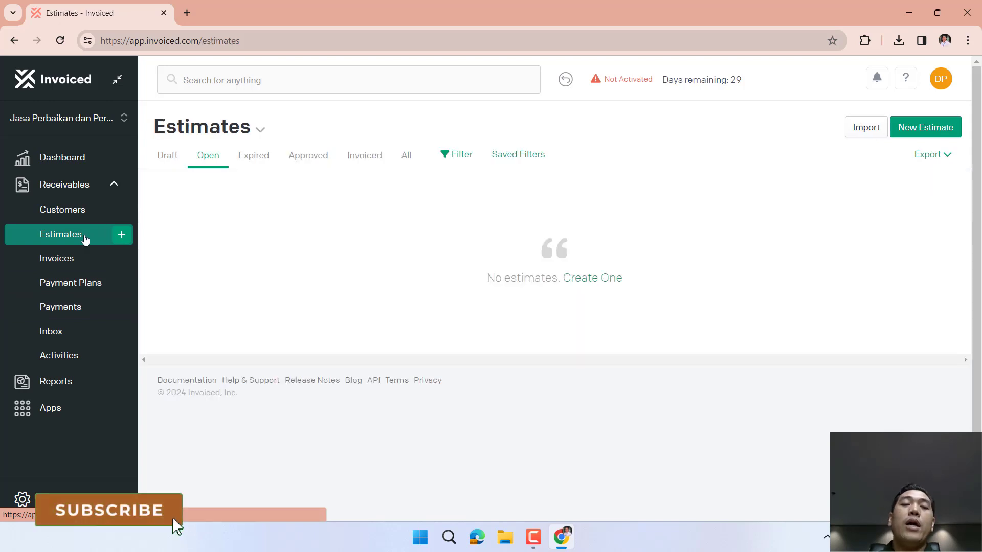
pyautogui.click(65, 259)
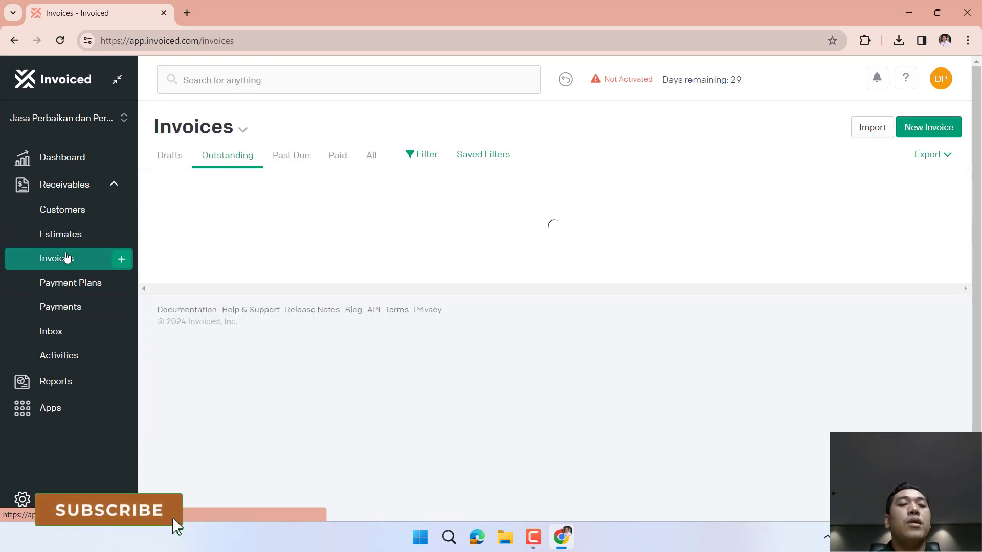
# Create a new invoice, search 'KP' and choose KPU RI as the customer.
pyautogui.click(936, 132)
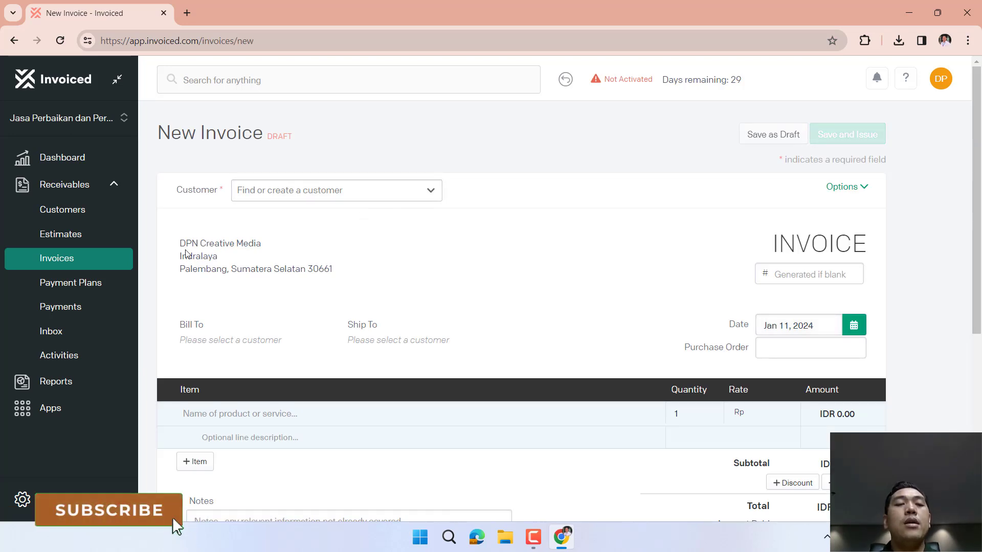
pyautogui.moveTo(179, 244); pyautogui.dragTo(274, 252)
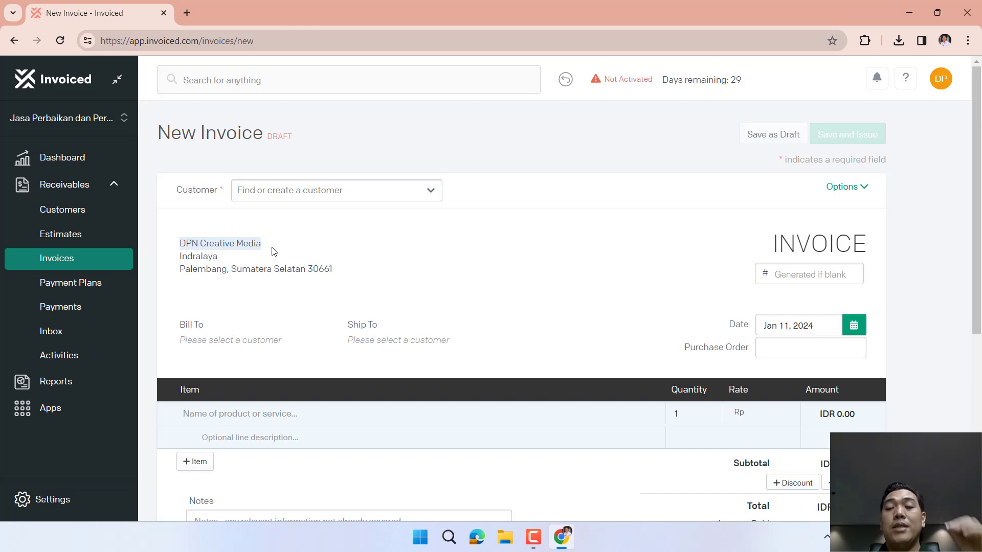
pyautogui.moveTo(225, 261); pyautogui.dragTo(178, 260)
pyautogui.moveTo(340, 272); pyautogui.dragTo(185, 266)
pyautogui.click(217, 340)
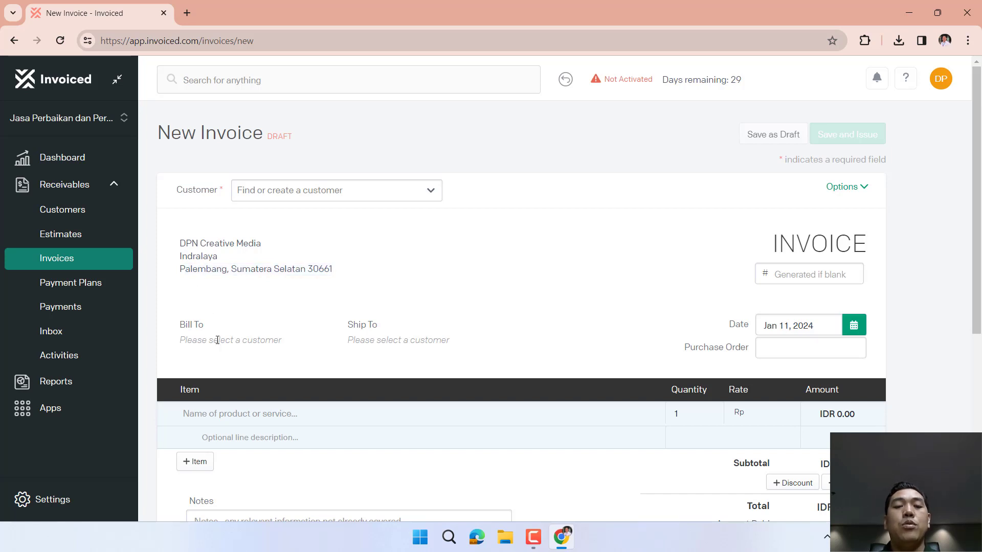
pyautogui.click(430, 193)
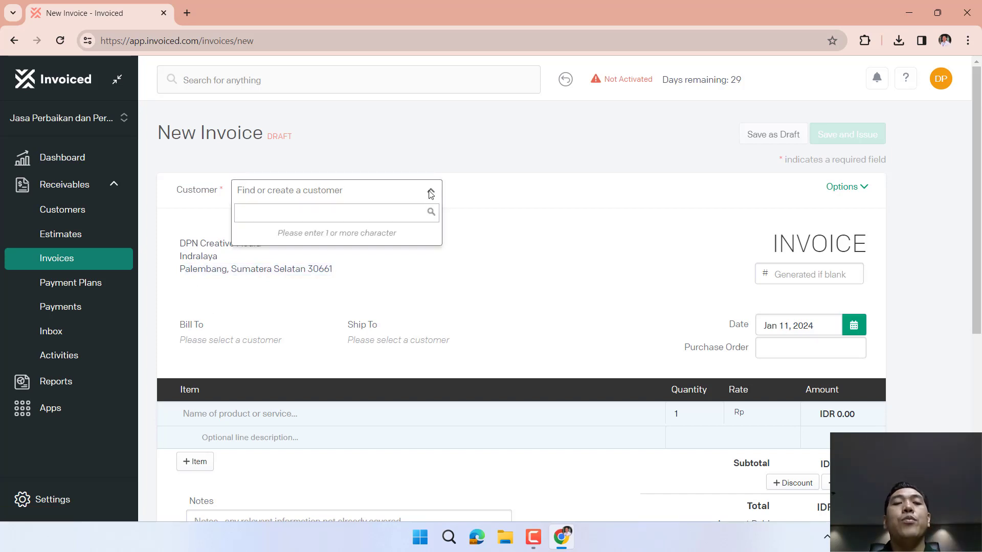
pyautogui.write('KPU')
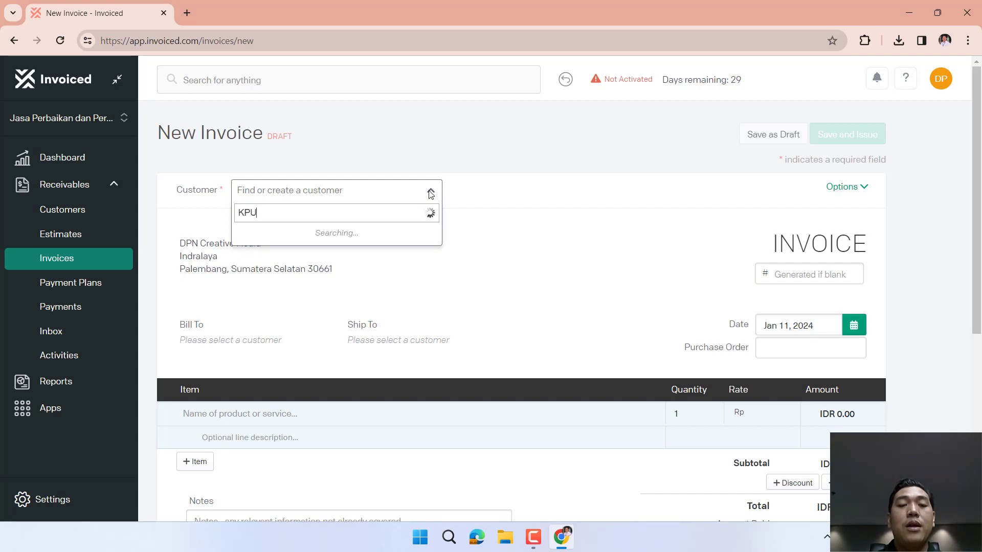
pyautogui.click(318, 238)
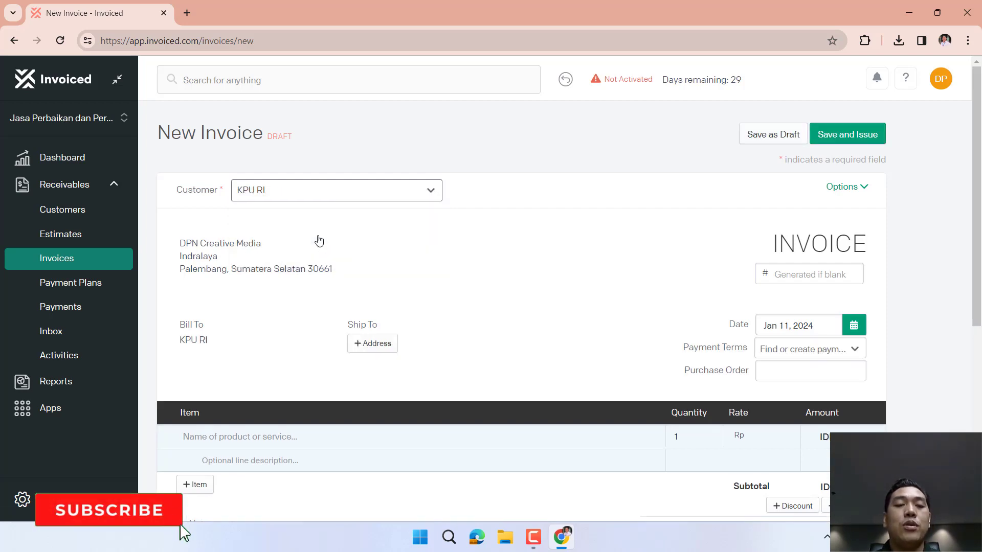
# Add the ship-to address Jalan Sudirman, Jakarta, DKI Jakarta to the invoice.
pyautogui.click(368, 345)
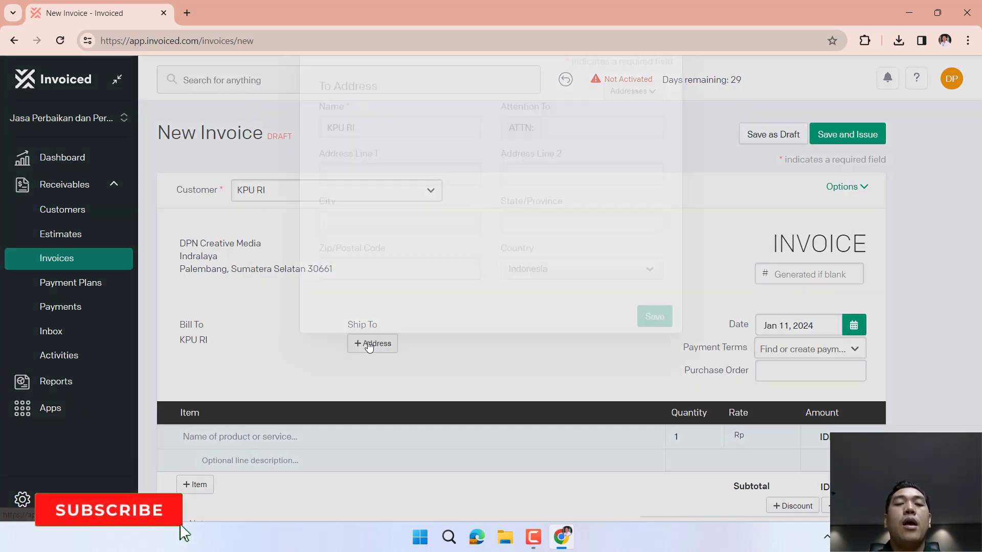
pyautogui.click(396, 238)
pyautogui.write('Jalan SUdirma')
pyautogui.press('BackSpace')
pyautogui.press('BackSpace')
pyautogui.press('BackSpace')
pyautogui.write('irman')
pyautogui.press('Tab')
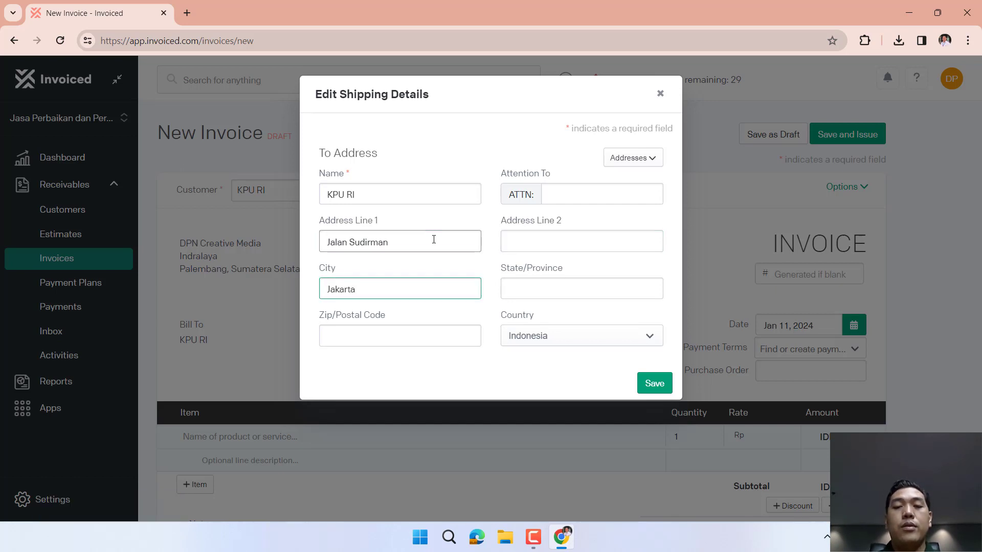
pyautogui.click(608, 290)
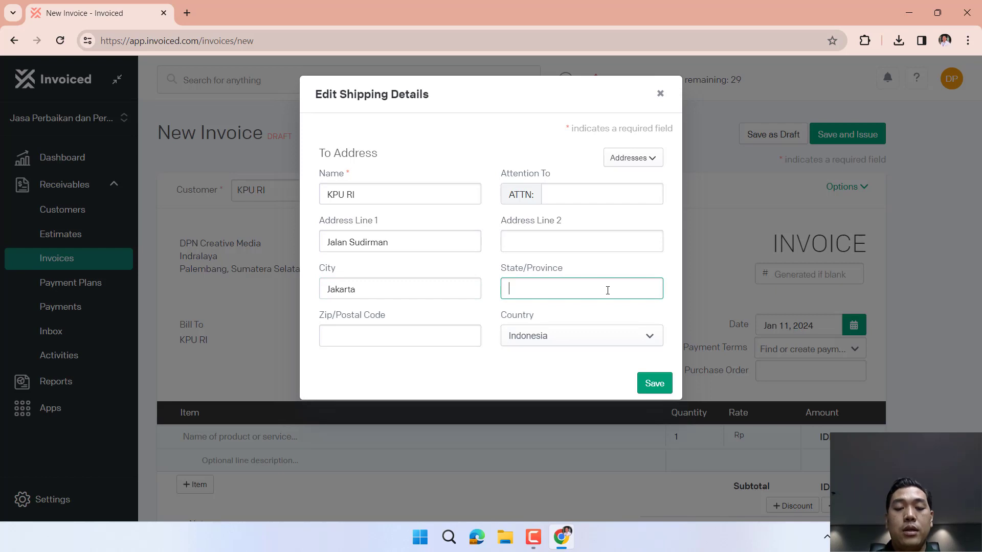
pyautogui.write('DKI Jakarta')
pyautogui.click(655, 384)
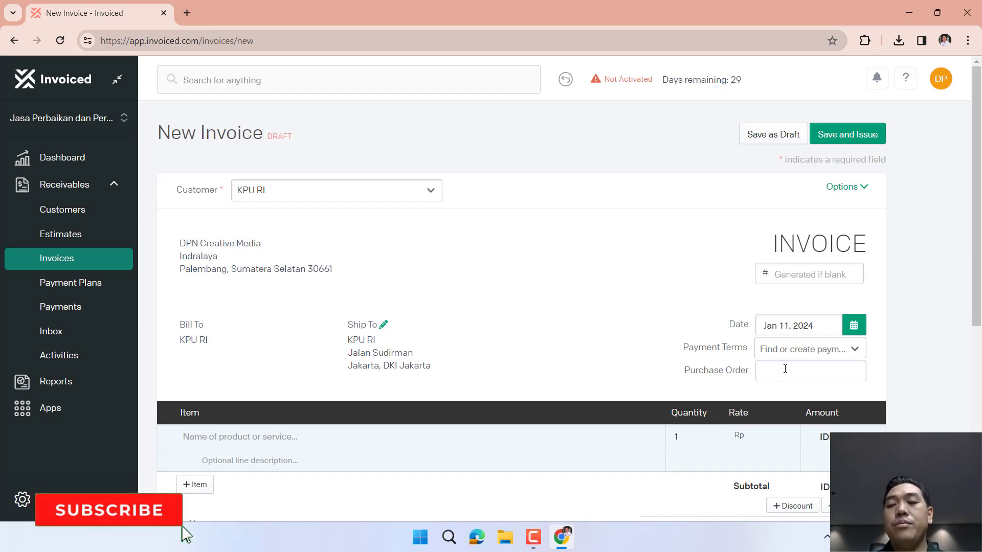
# Open and close the Payment Terms list twice without choosing a term.
pyautogui.click(821, 358)
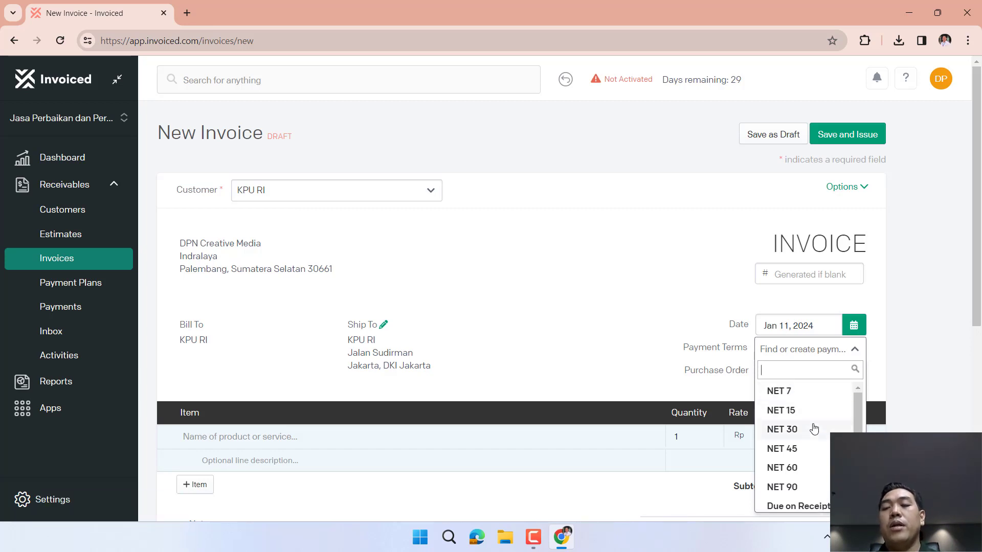
pyautogui.click(636, 327)
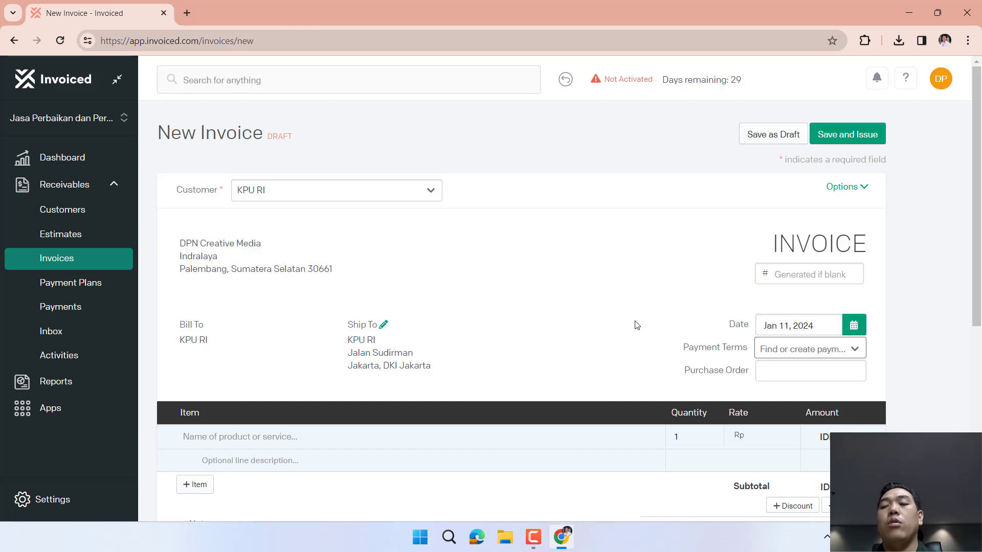
pyautogui.click(813, 349)
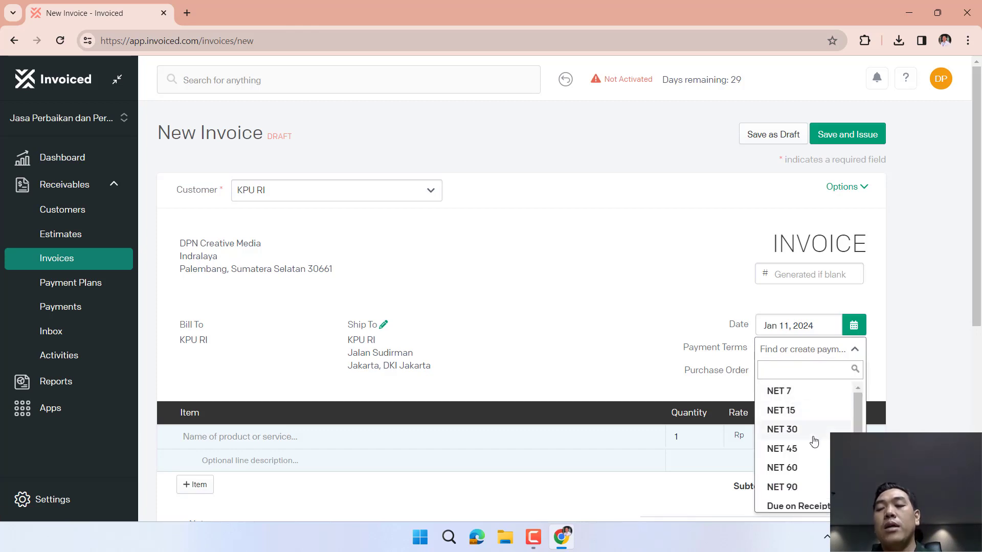
pyautogui.scroll(-1, 813, 438)
pyautogui.click(664, 312)
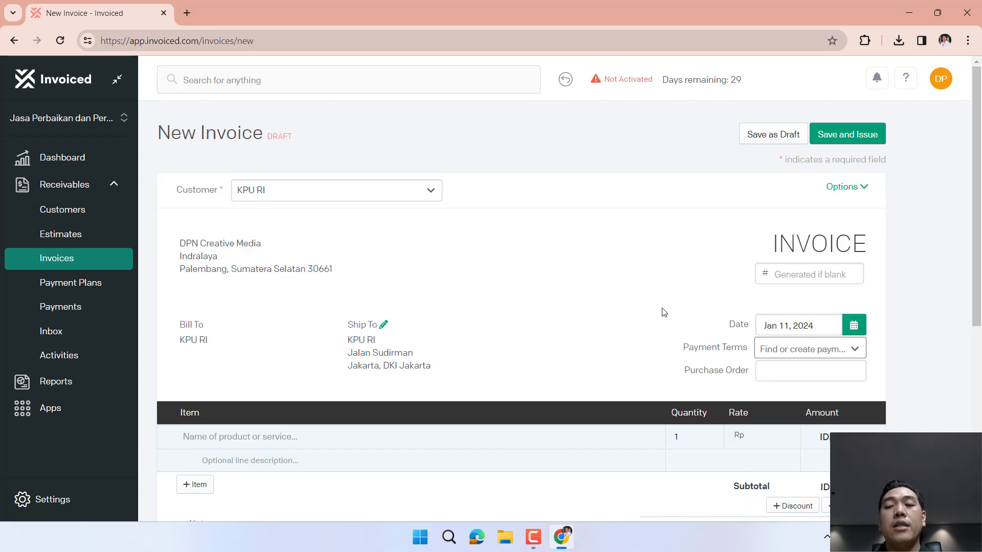
pyautogui.scroll(-3, 664, 312)
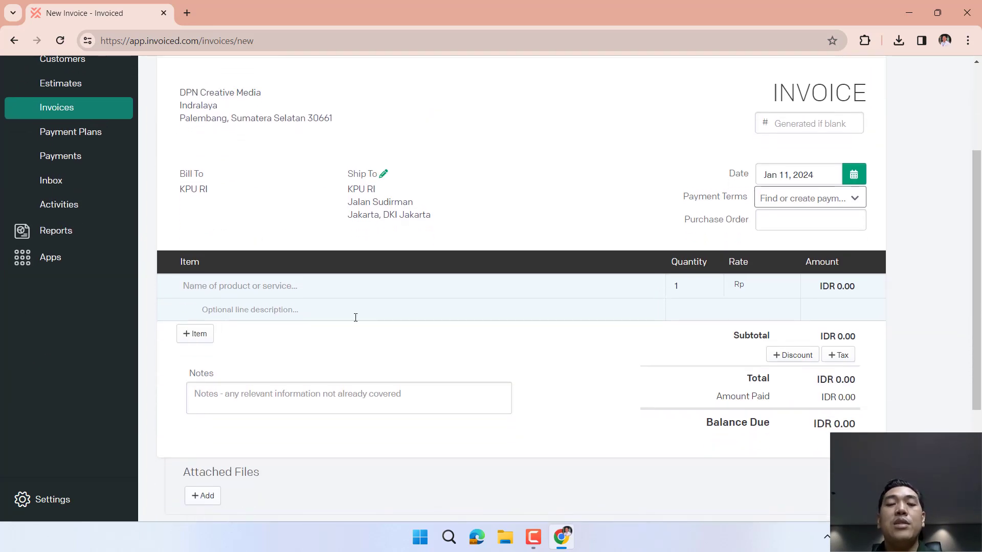
# Add line item Jasa Hosting at rate 2,400,000, typed as a Product.
pyautogui.click(227, 289)
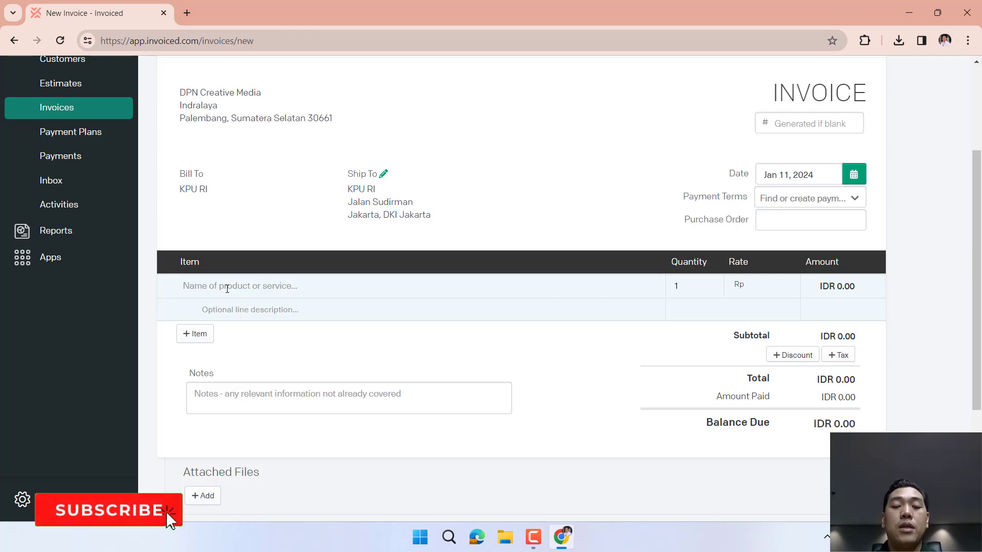
pyautogui.write('Jasa H')
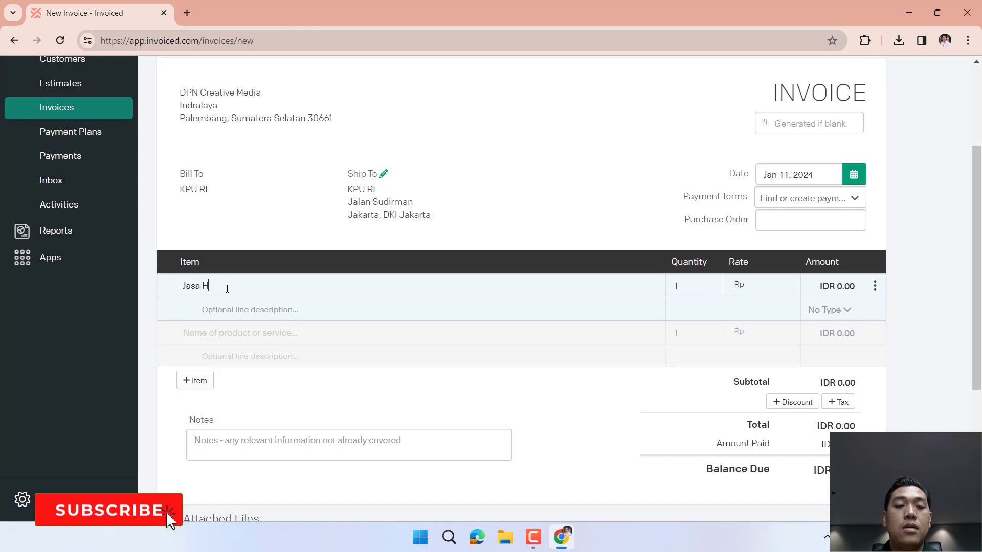
pyautogui.write('osting')
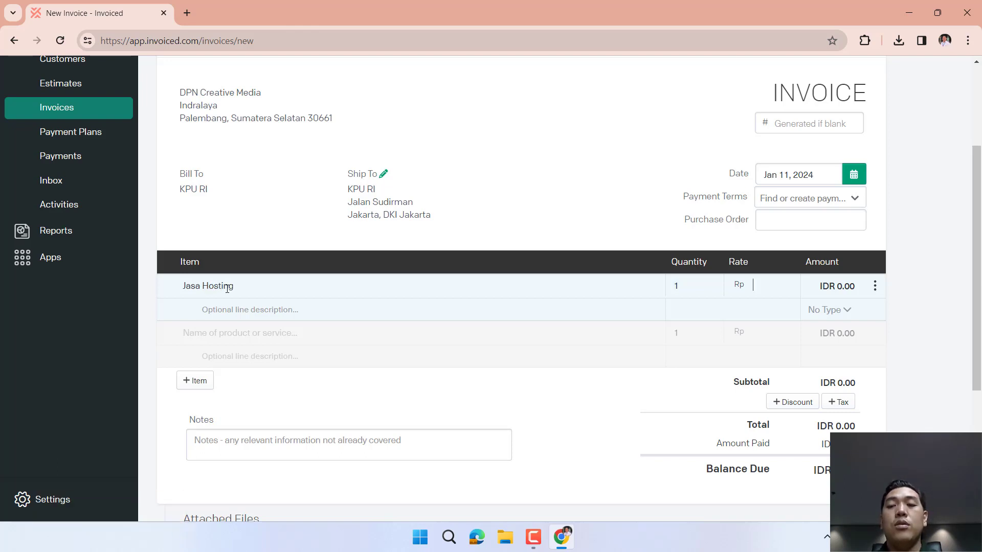
pyautogui.click(773, 281)
pyautogui.write('2400000')
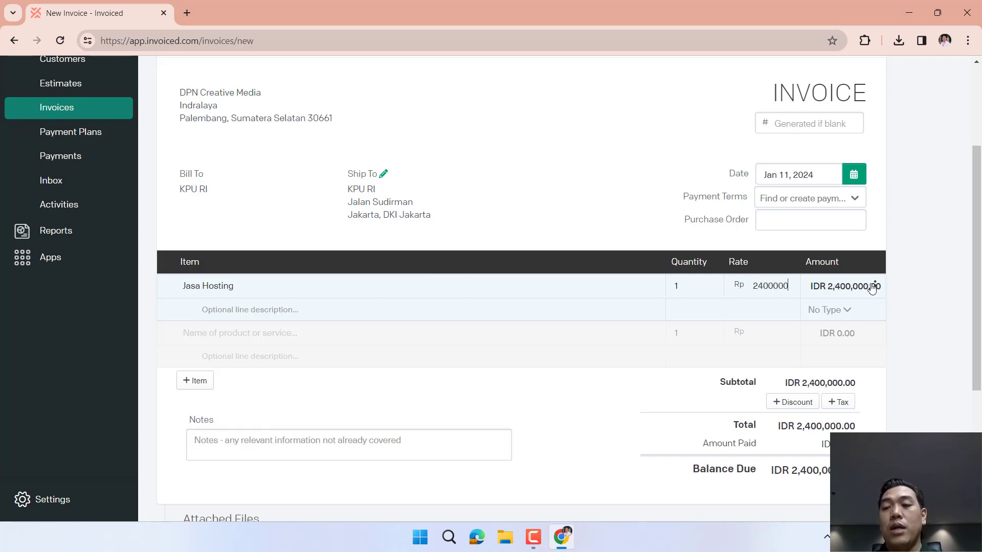
pyautogui.click(844, 308)
pyautogui.click(804, 364)
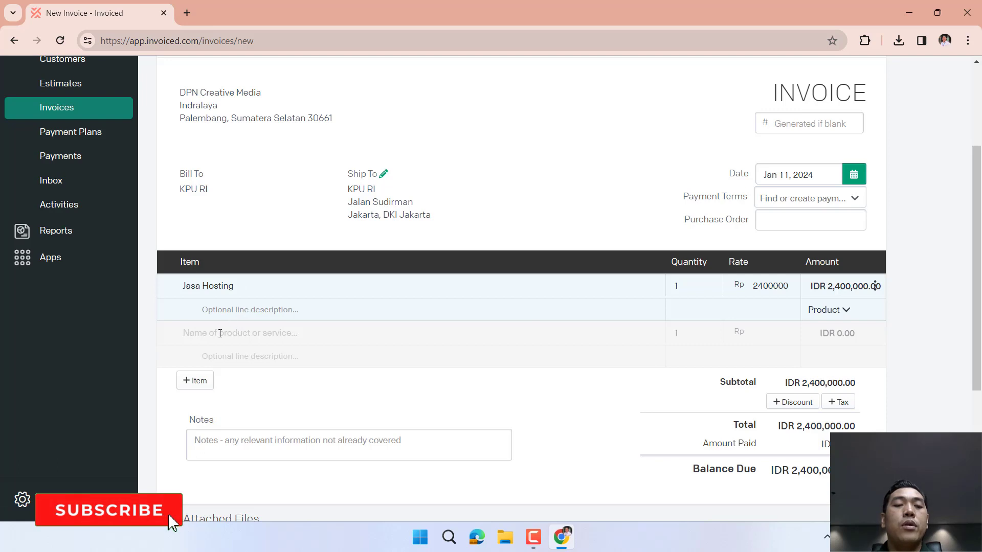
# Describe hosting as 'Hosting web'; add Jasa Pembelian Domain at 234,000 as a Product described 'Domain kpu.ri'.
pyautogui.click(250, 312)
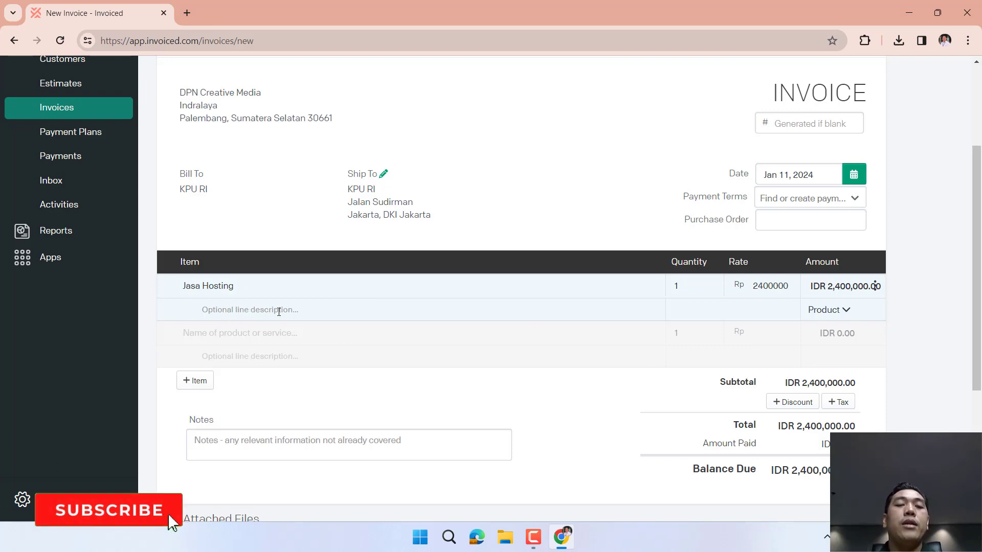
pyautogui.write('Hosting ')
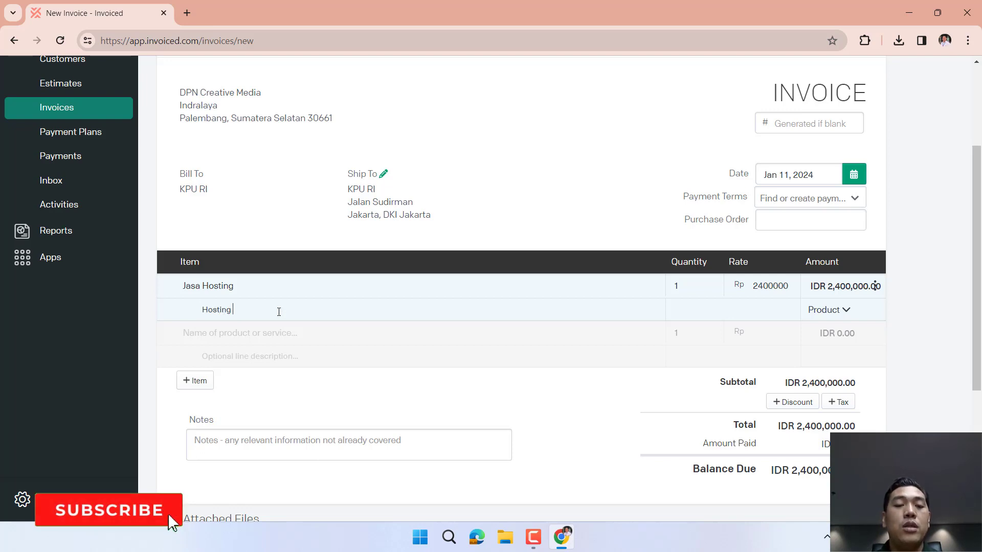
pyautogui.write('web.kpu.ri')
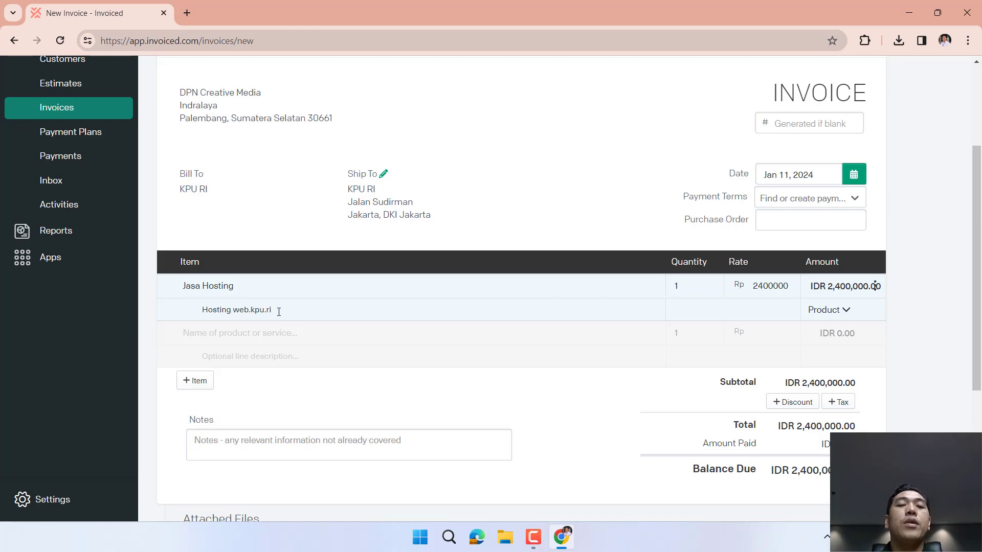
pyautogui.write('Jasa')
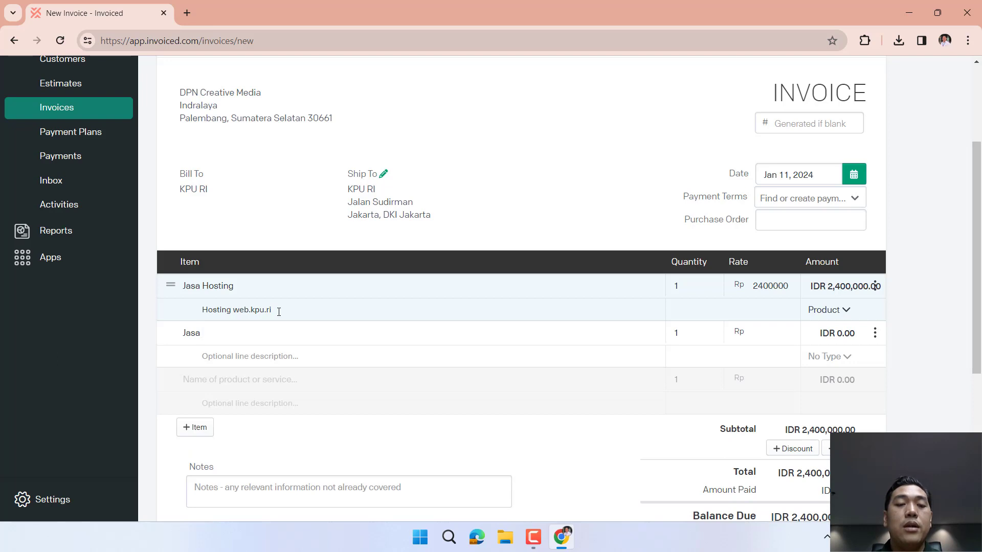
pyautogui.write(' Pembelian Domain')
pyautogui.press('Tab')
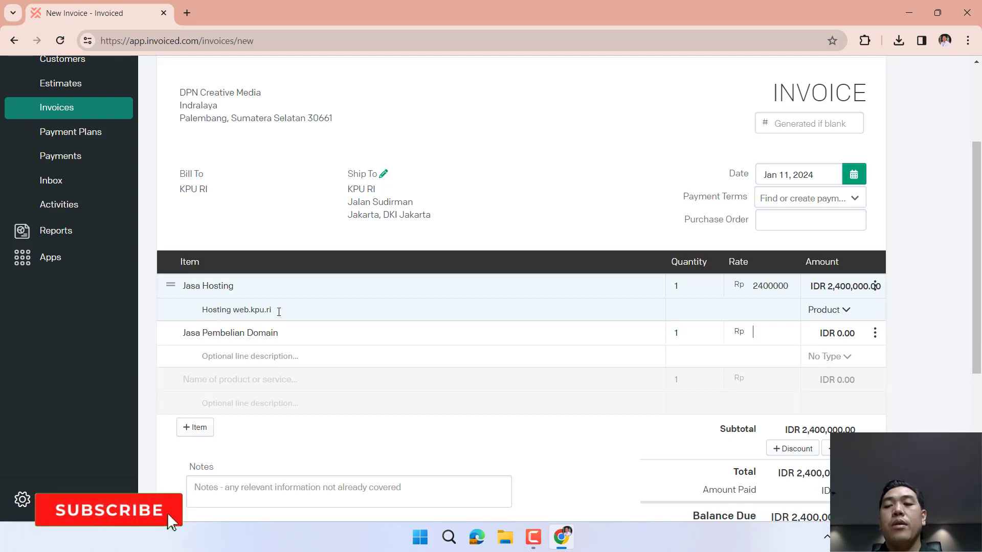
pyautogui.write('234000')
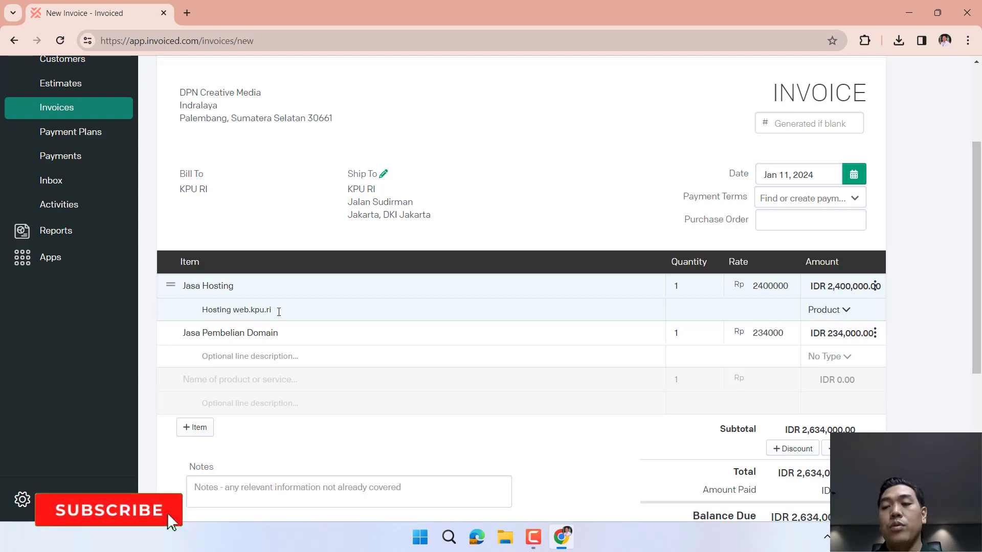
pyautogui.click(840, 357)
pyautogui.click(821, 405)
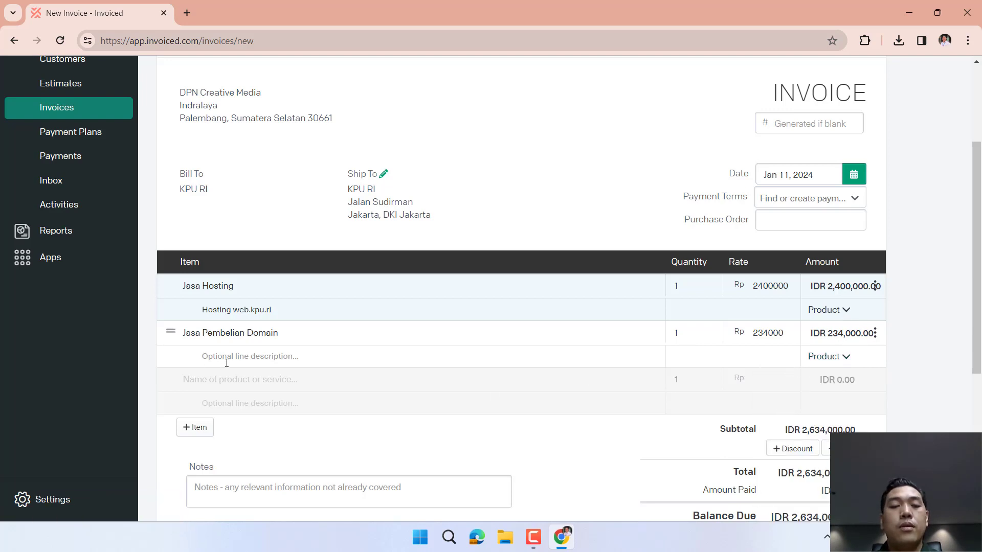
pyautogui.write('Domain kpu.ri')
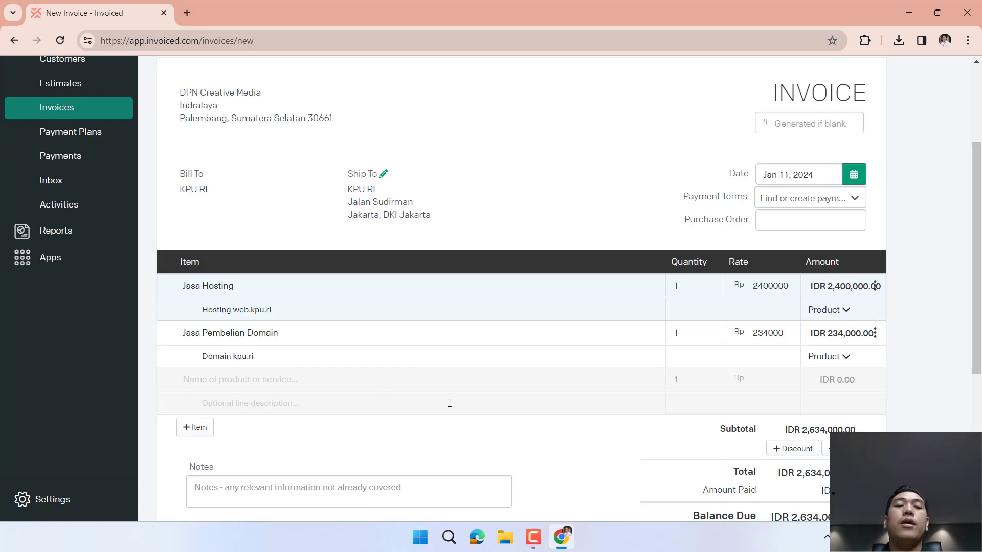
pyautogui.scroll(-3, 452, 456)
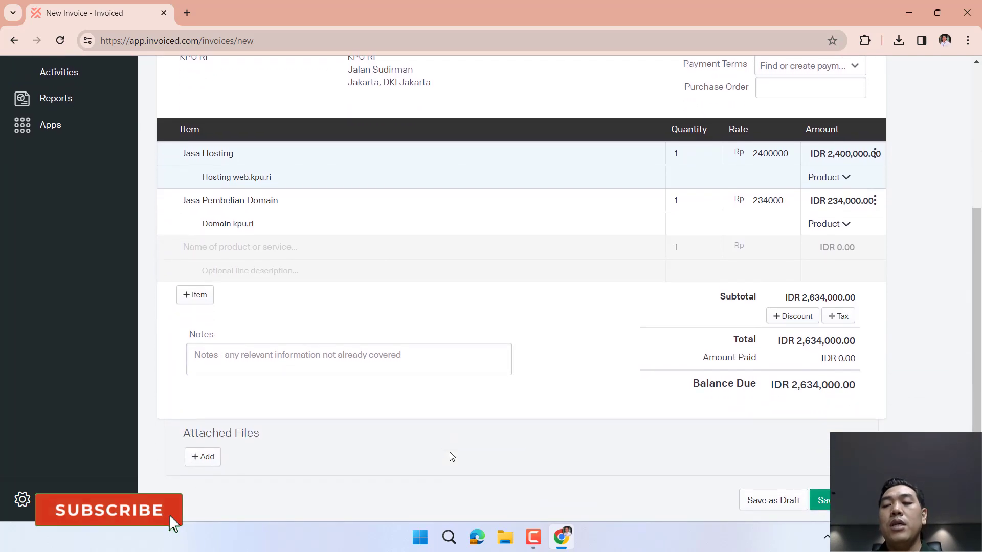
# Create and apply a new 1% discount coupon named 'Diskon KPU'.
pyautogui.click(805, 317)
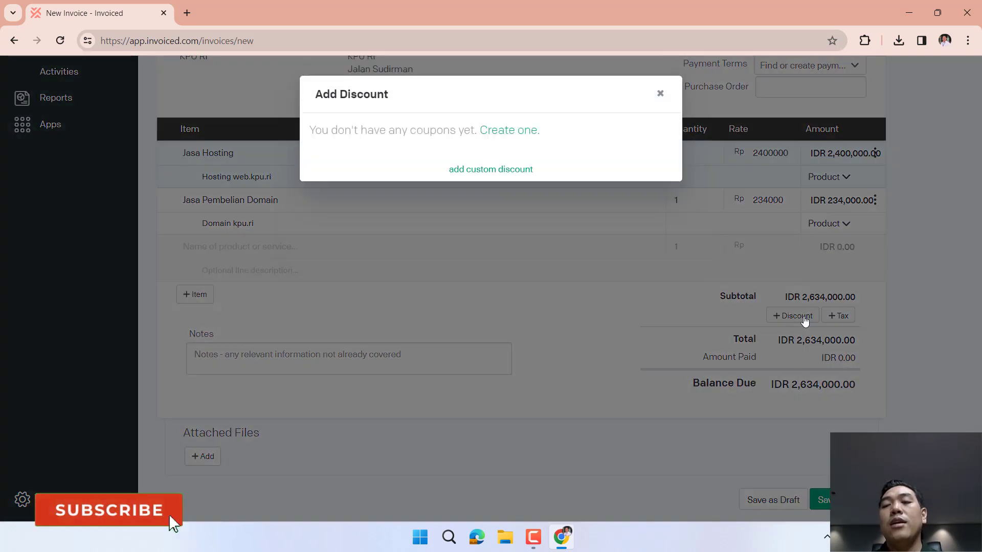
pyautogui.click(513, 134)
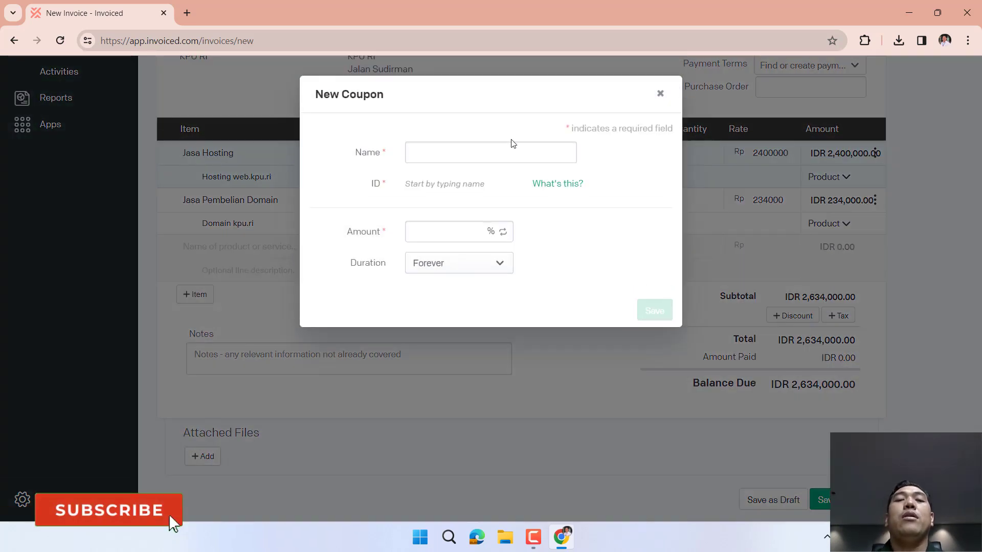
pyautogui.click(477, 156)
pyautogui.write('Diskon')
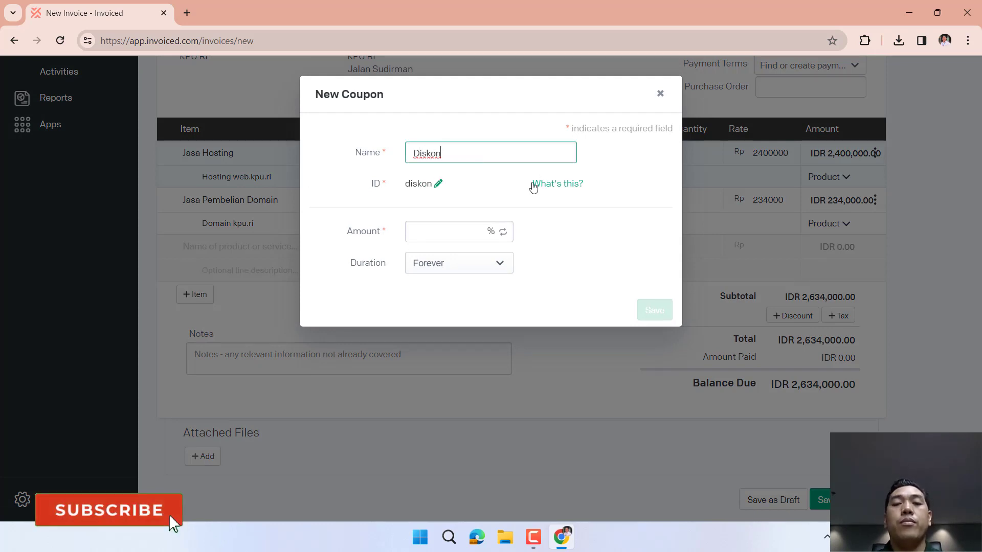
pyautogui.write(' KPU')
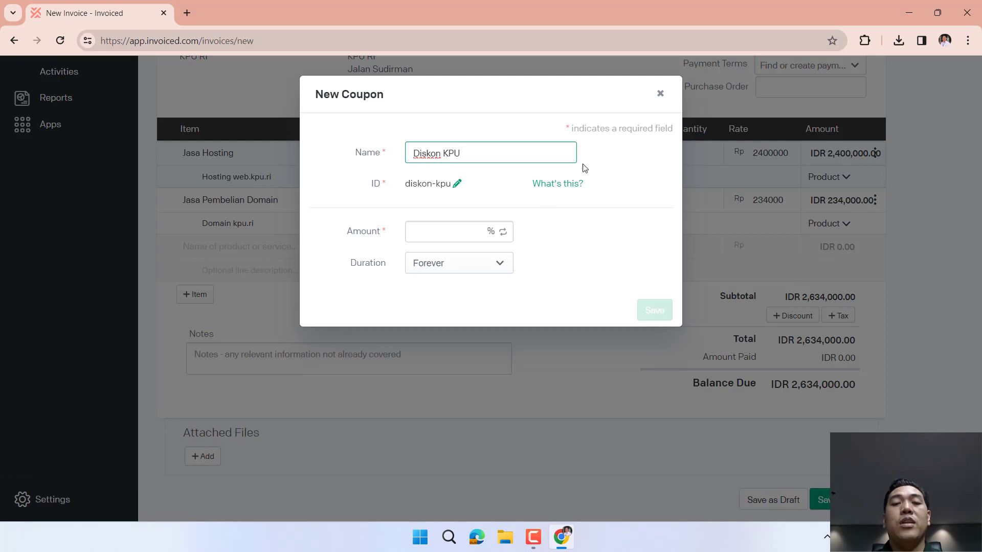
pyautogui.click(477, 233)
pyautogui.write('1')
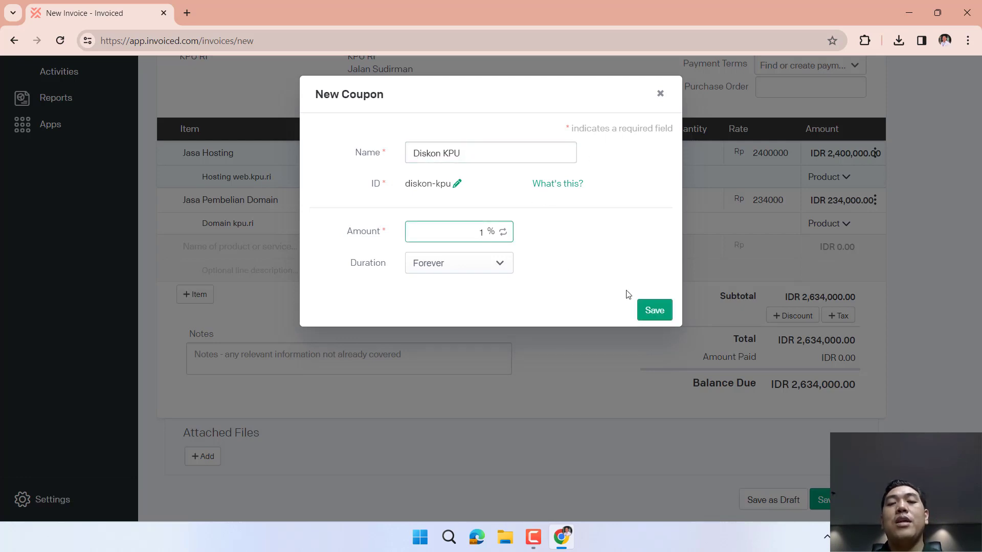
pyautogui.click(657, 311)
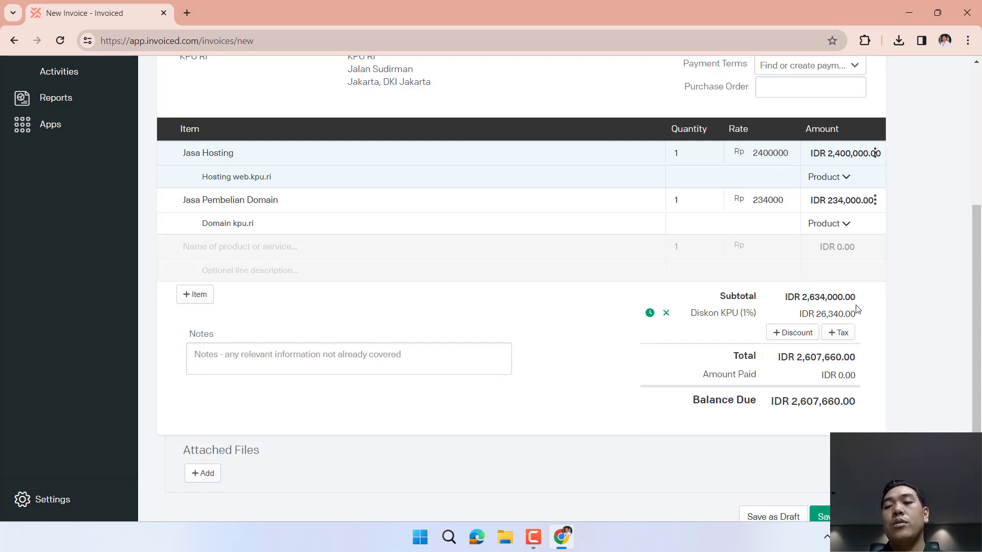
# Add the 20% tax and save and issue the invoice.
pyautogui.click(838, 333)
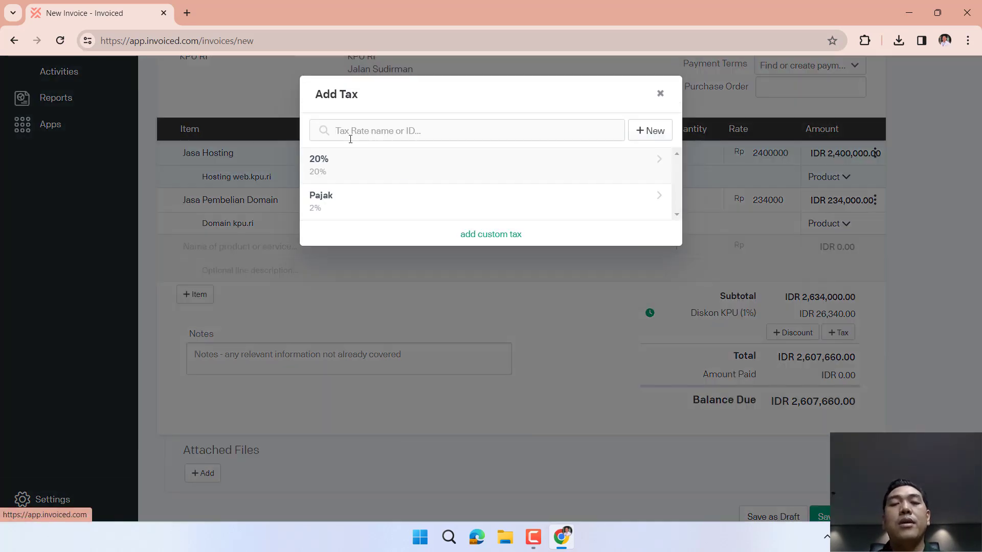
pyautogui.click(369, 168)
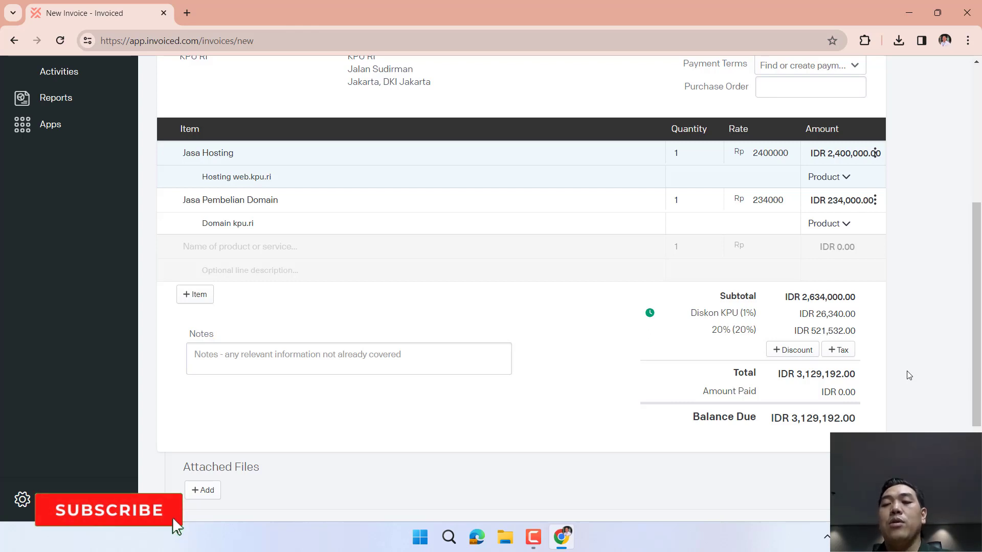
pyautogui.scroll(-3, 782, 446)
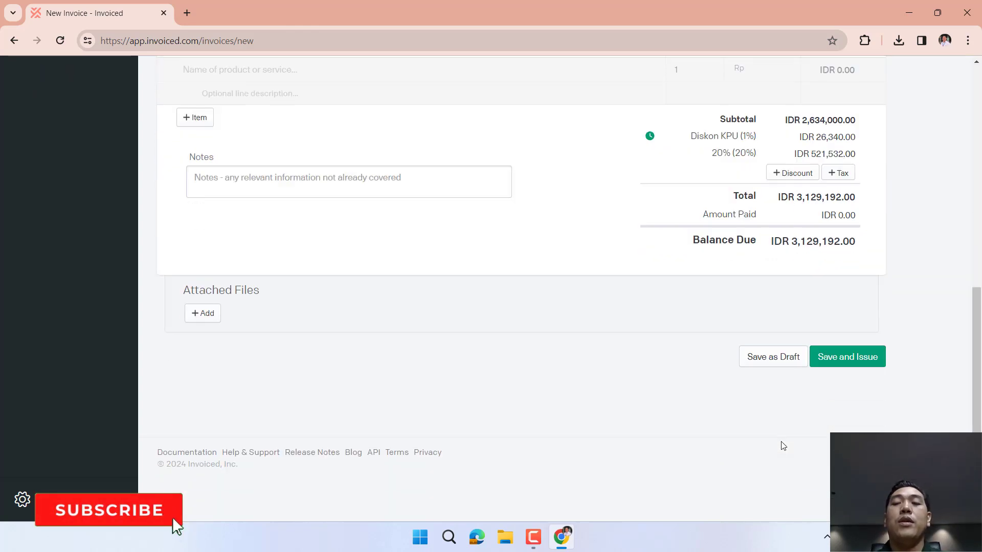
pyautogui.click(853, 358)
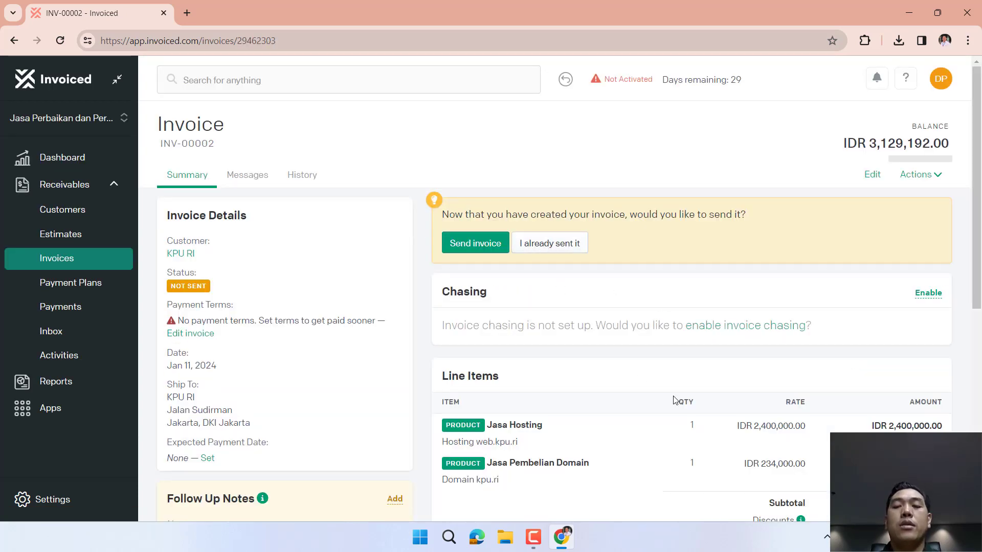
# Try sending INV-00002, dismiss the not-allowed notice, and mark it as already sent.
pyautogui.scroll(-2, 673, 400)
pyautogui.scroll(-3, 674, 400)
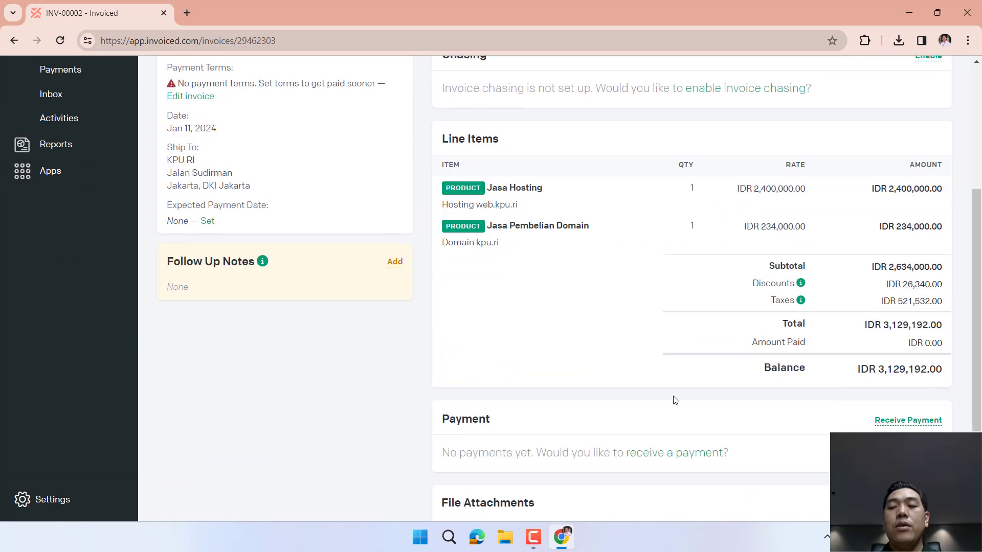
pyautogui.scroll(-3, 772, 333)
pyautogui.scroll(7, 772, 334)
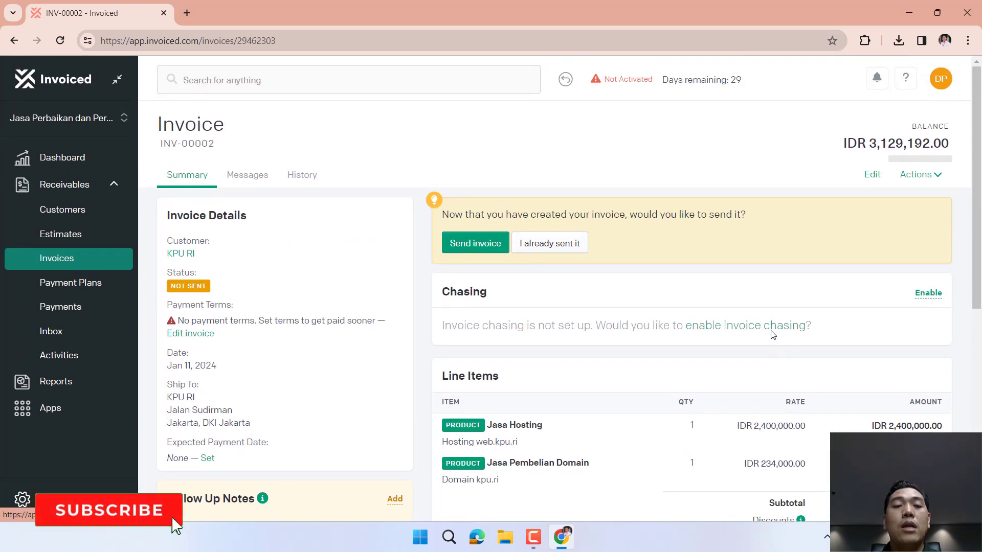
pyautogui.click(492, 245)
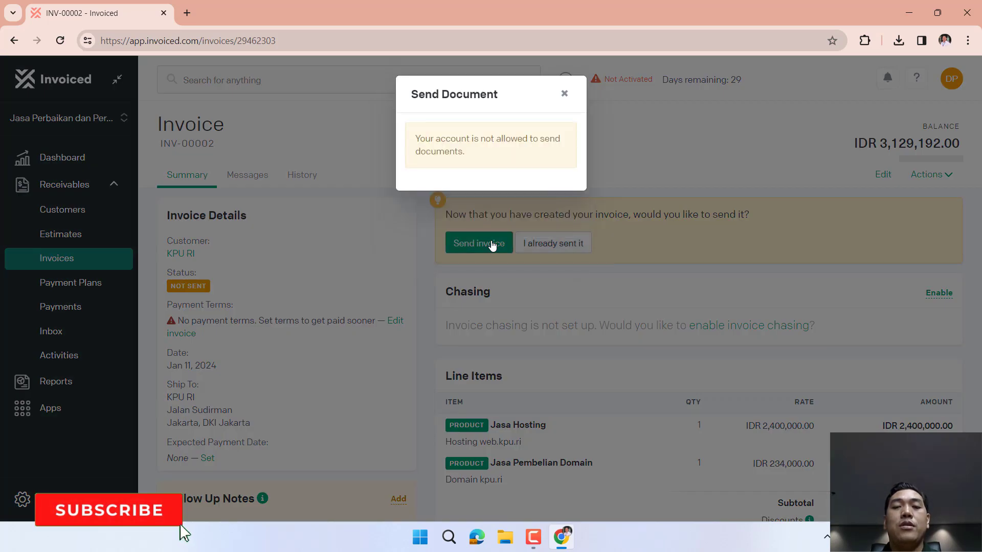
pyautogui.click(566, 97)
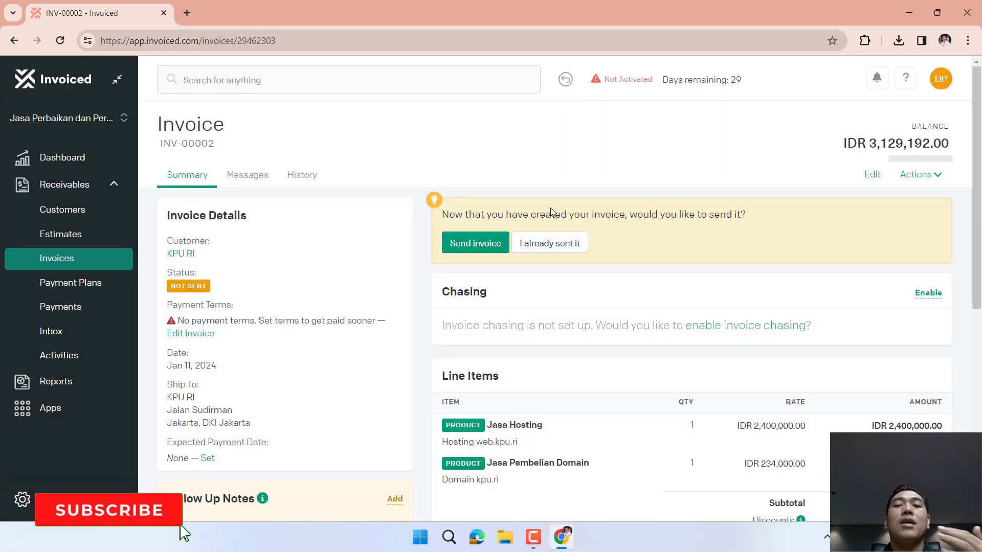
pyautogui.click(563, 247)
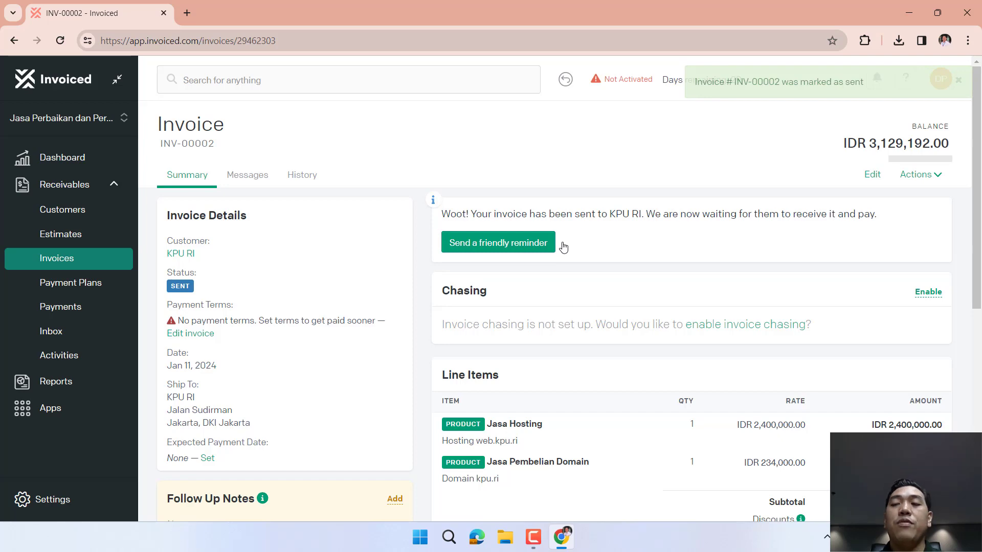
# Attempt a payment reminder for INV-00002 and dismiss the send-not-allowed notice.
pyautogui.scroll(-6, 563, 247)
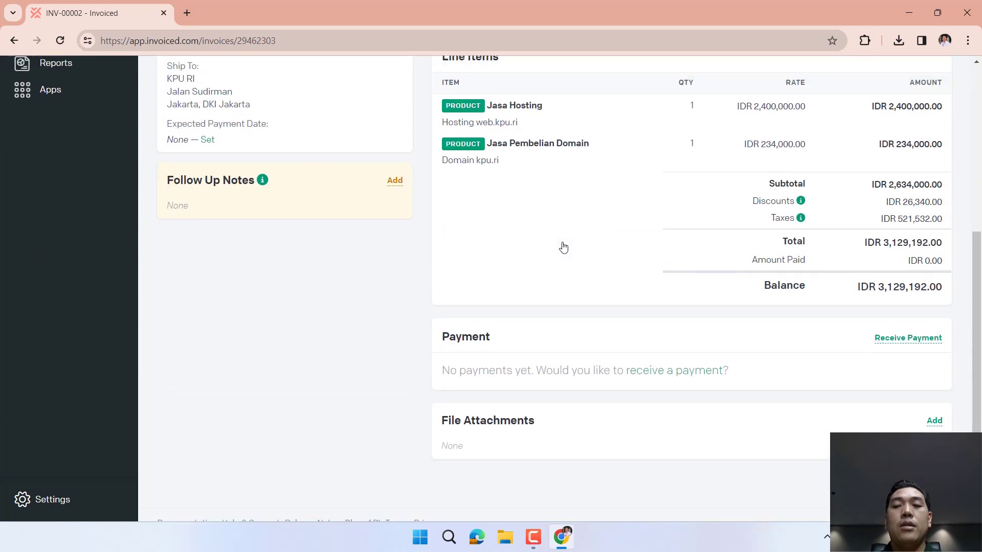
pyautogui.scroll(6, 563, 247)
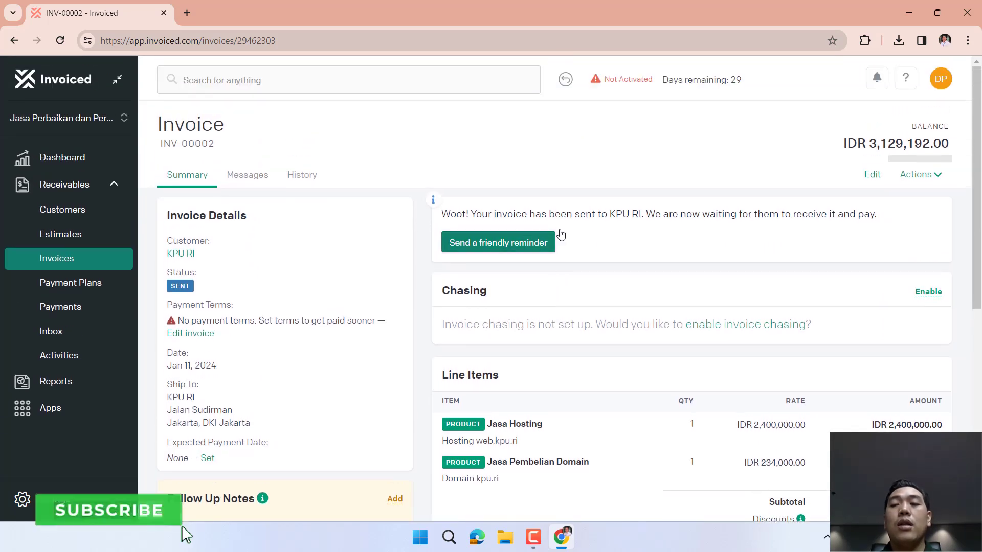
pyautogui.click(488, 247)
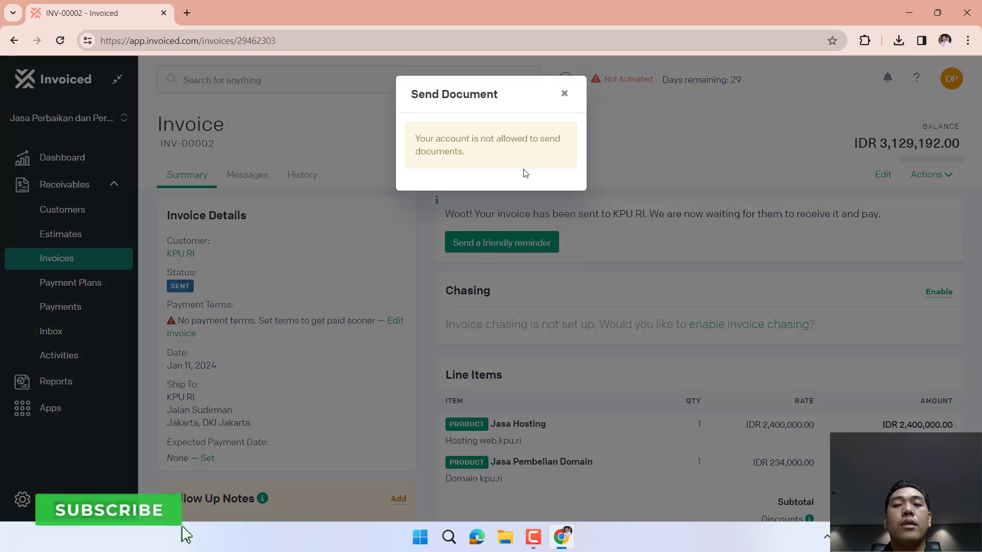
pyautogui.click(564, 96)
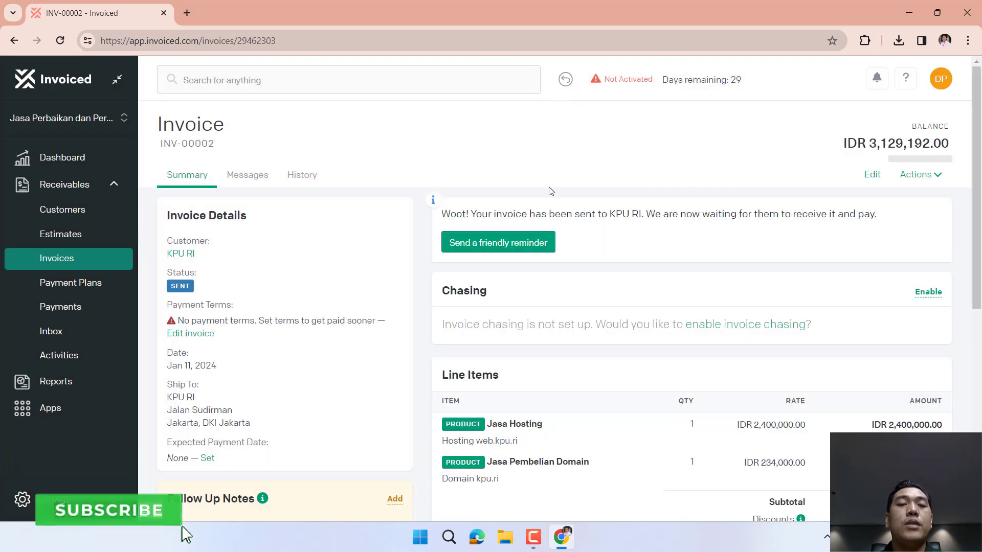
# Download INV-00002 as a PDF from the invoices list.
pyautogui.click(97, 305)
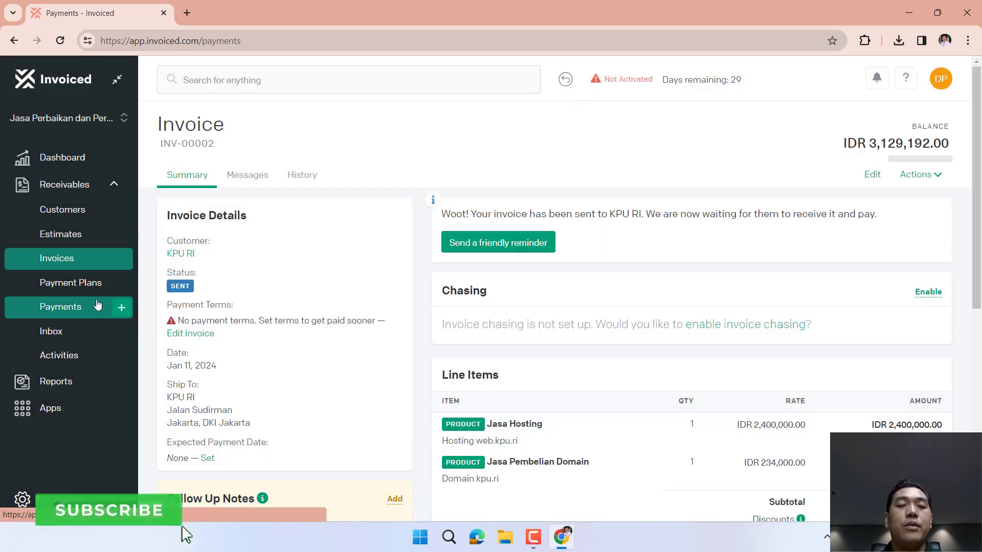
pyautogui.moveTo(521, 210)
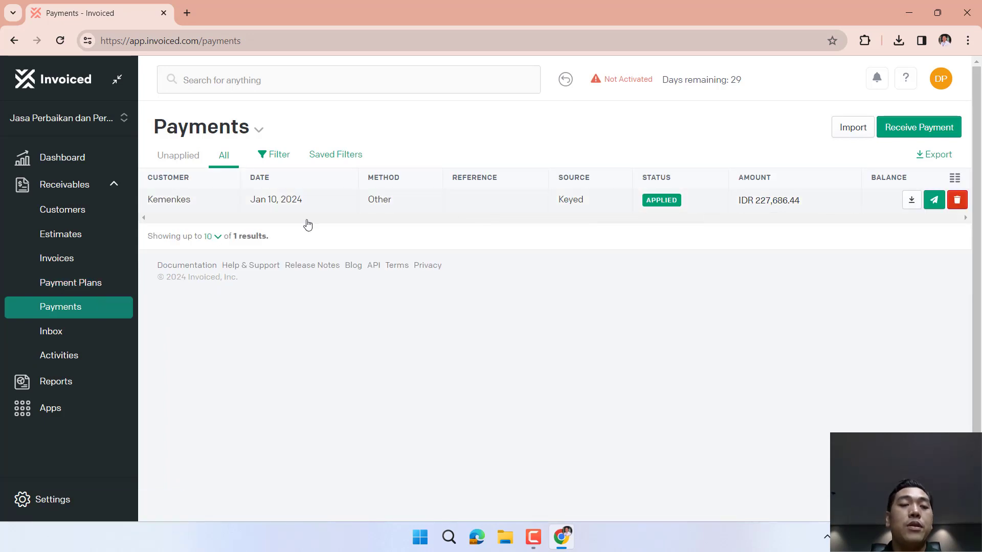
pyautogui.click(80, 269)
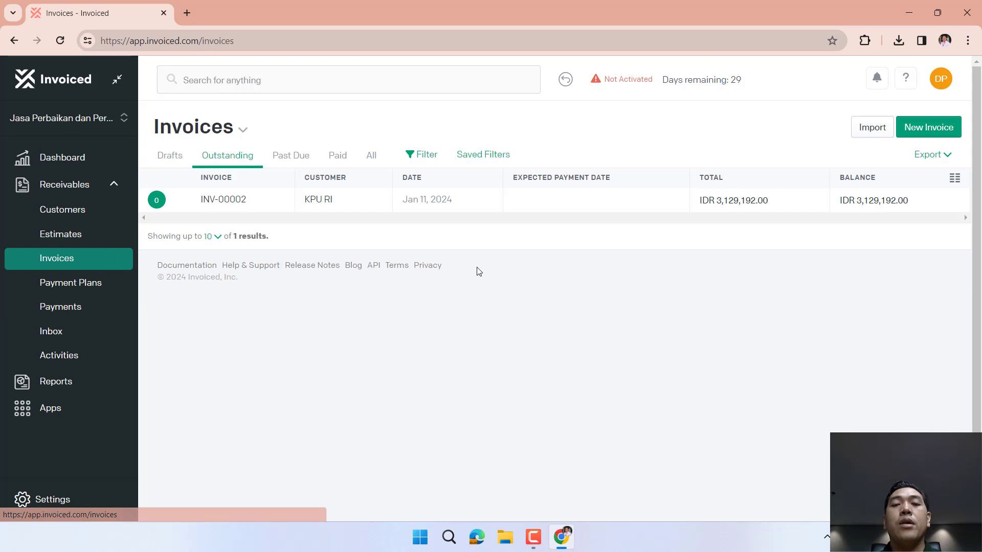
pyautogui.moveTo(219, 203)
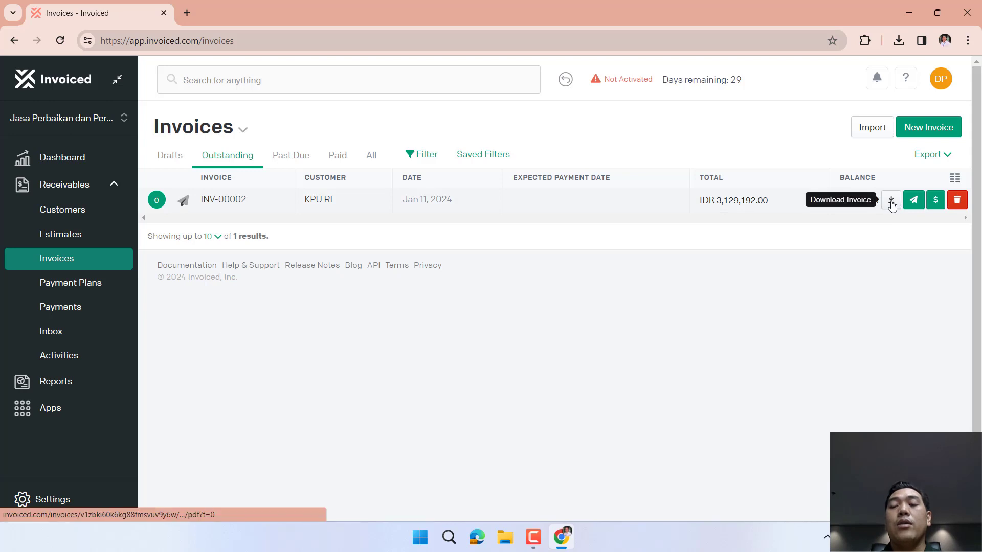
pyautogui.click(891, 200)
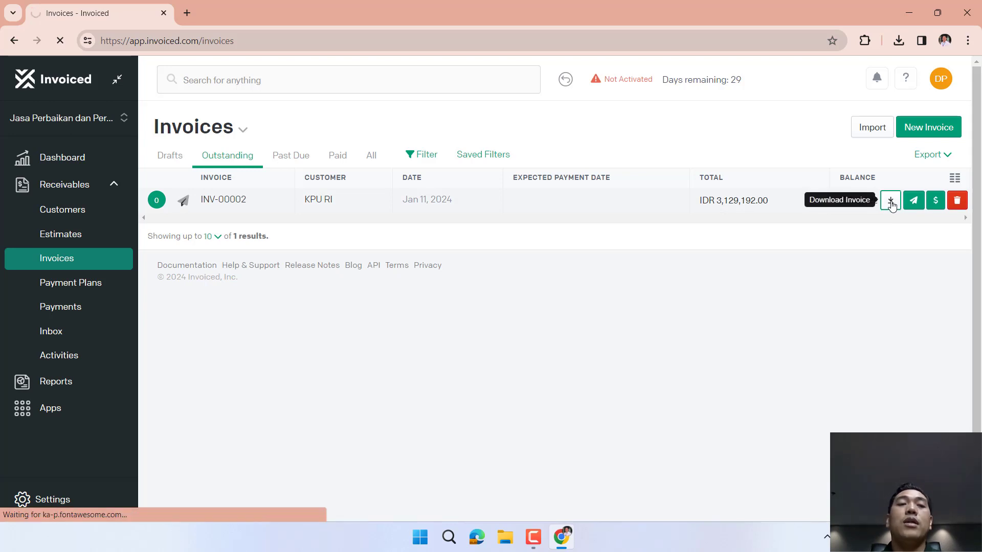
pyautogui.click(891, 201)
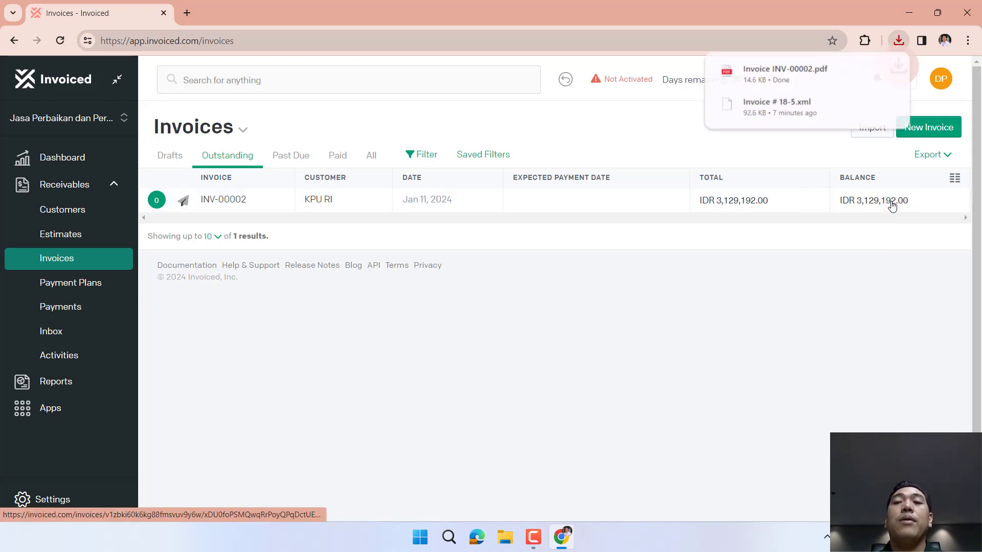
# Open Invoice INV-00002.pdf (14.6 KB), review it, and close the PDF tab.
pyautogui.click(816, 74)
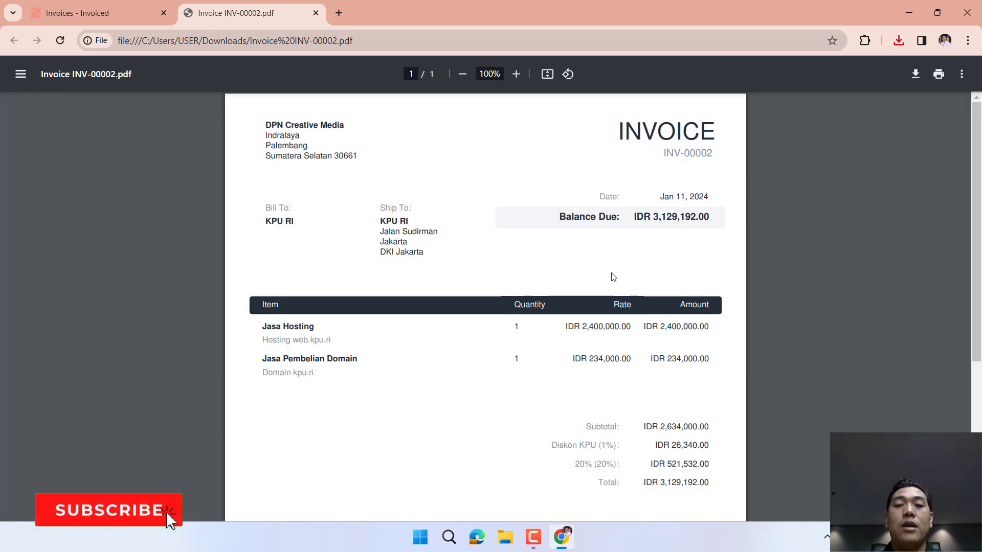
pyautogui.scroll(-1, 613, 277)
pyautogui.scroll(-4, 613, 276)
pyautogui.scroll(5, 613, 276)
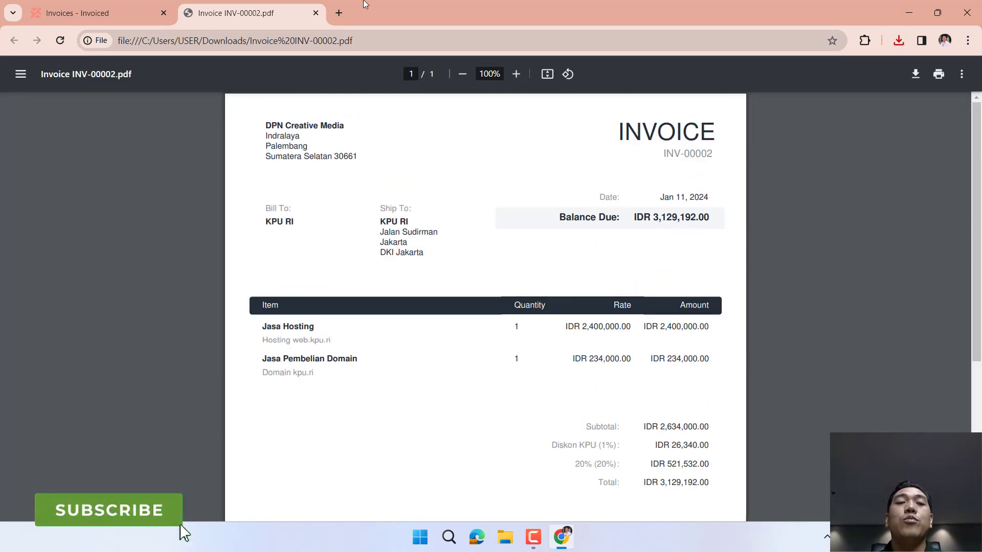
pyautogui.click(317, 15)
pyautogui.moveTo(927, 205)
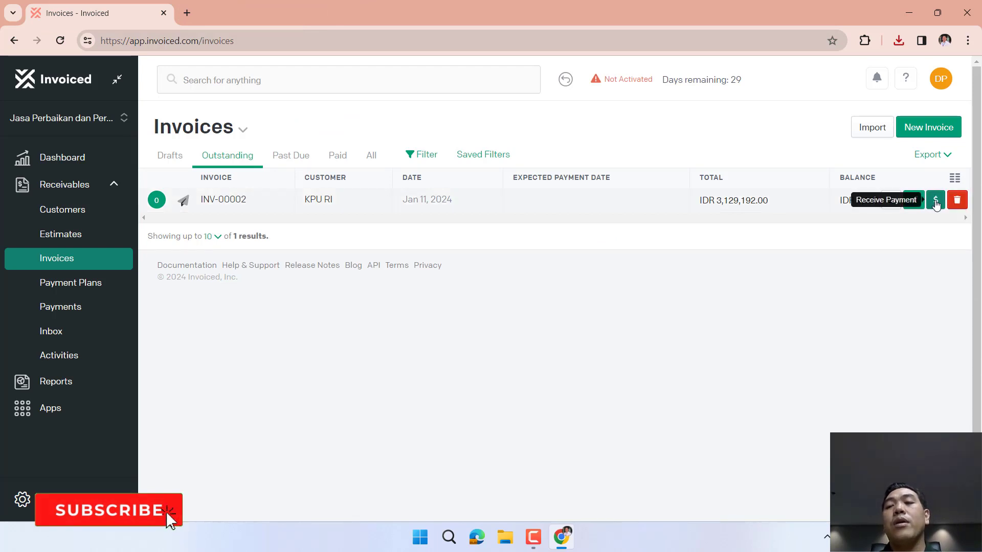
# Record a PayPal payment of IDR 3,129,192.00 on INV-00002, then retry sending the invoice.
pyautogui.click(935, 202)
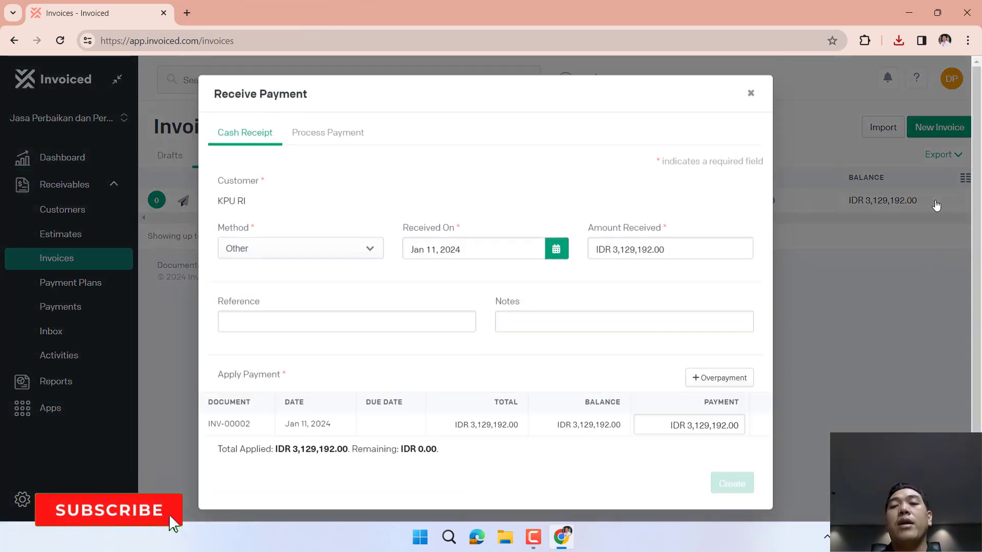
pyautogui.click(411, 319)
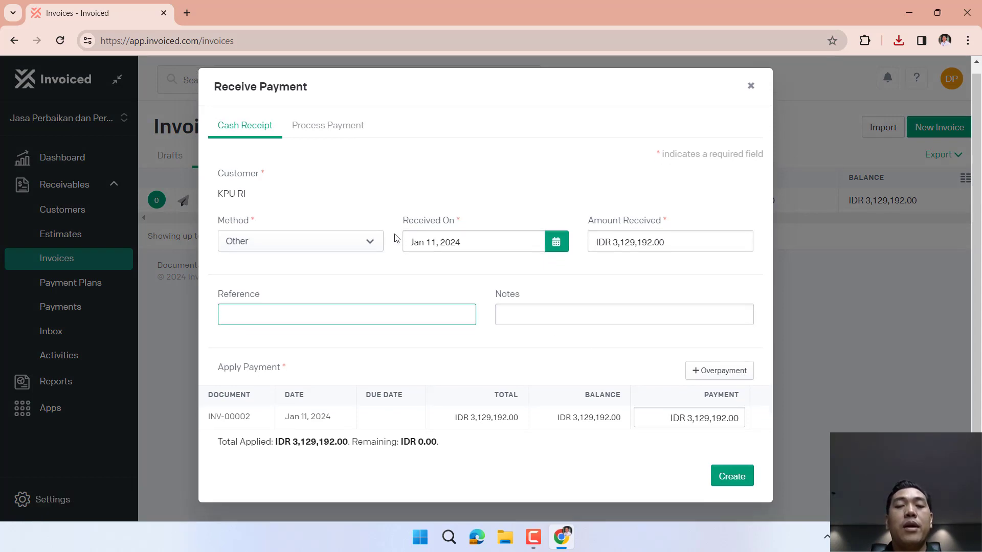
pyautogui.click(362, 244)
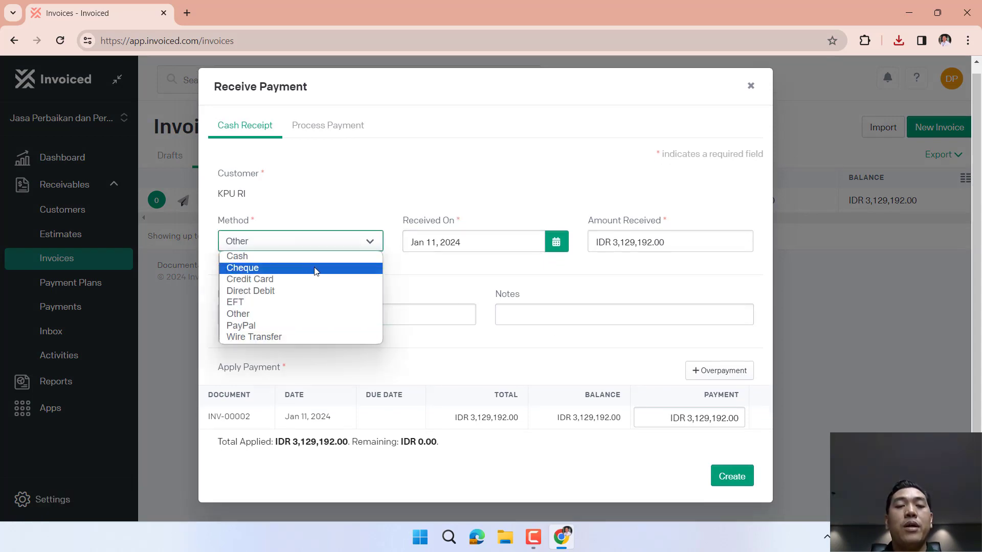
pyautogui.click(347, 330)
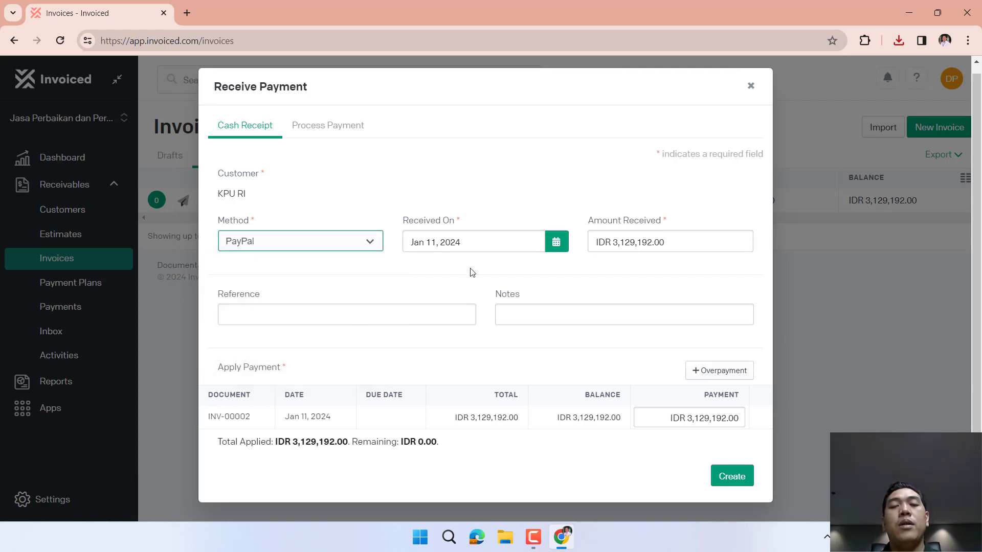
pyautogui.click(677, 244)
pyautogui.click(662, 284)
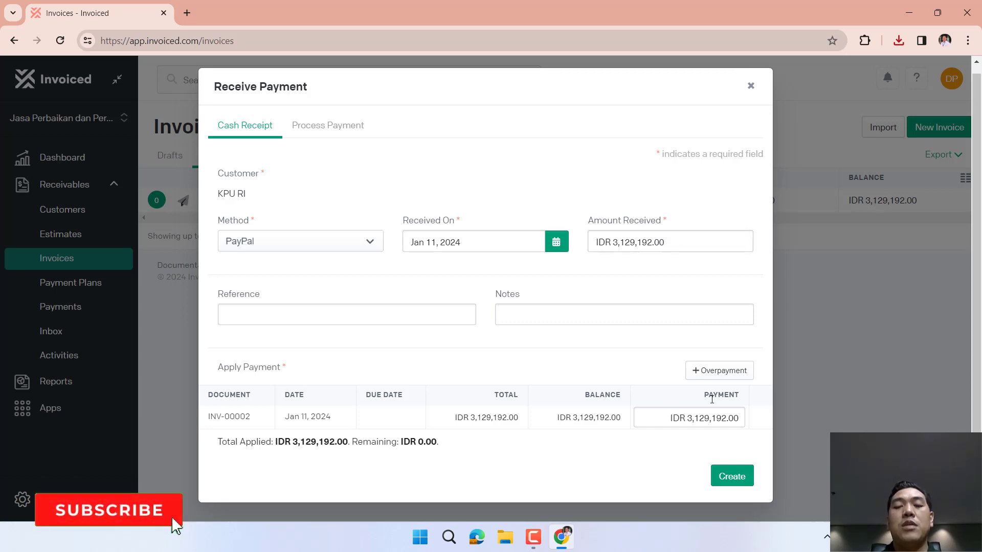
pyautogui.click(729, 476)
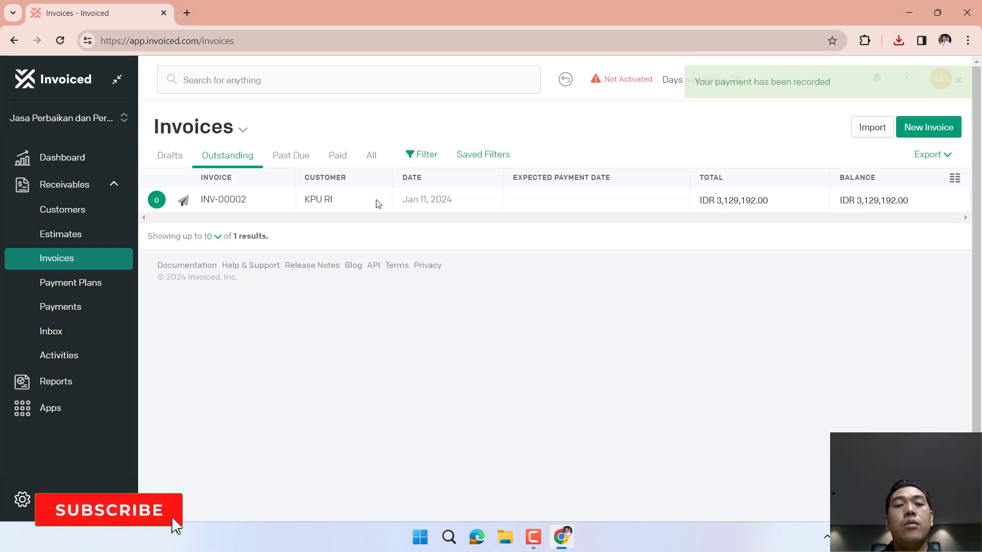
pyautogui.moveTo(256, 200); pyautogui.dragTo(157, 200)
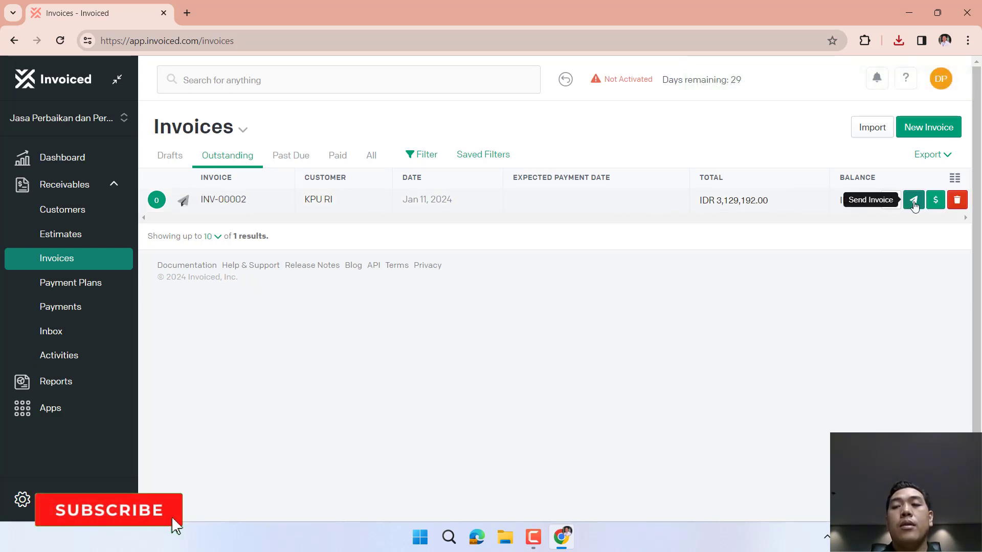
pyautogui.click(913, 200)
# Open the KPU RI PayPal payment and review its History and Summary.
pyautogui.click(565, 95)
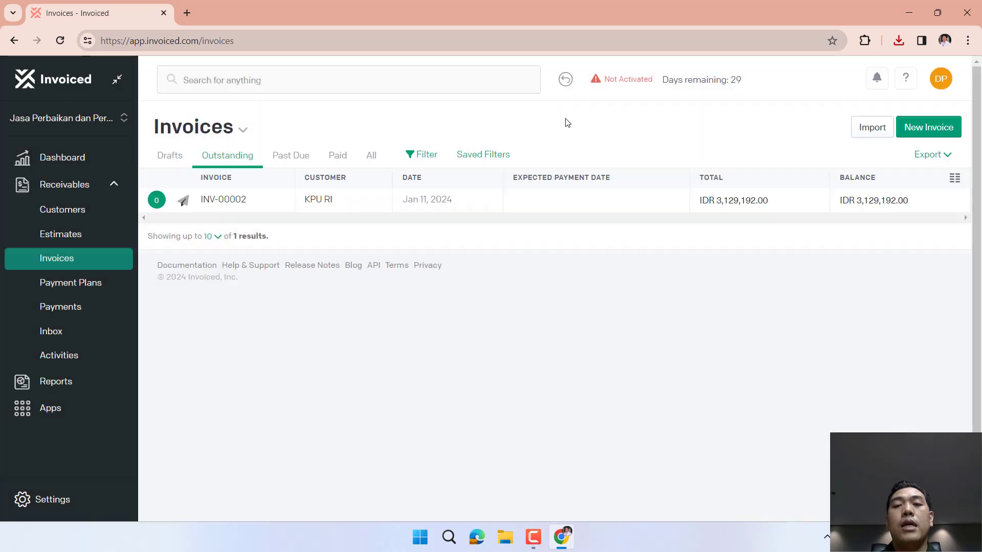
pyautogui.click(60, 307)
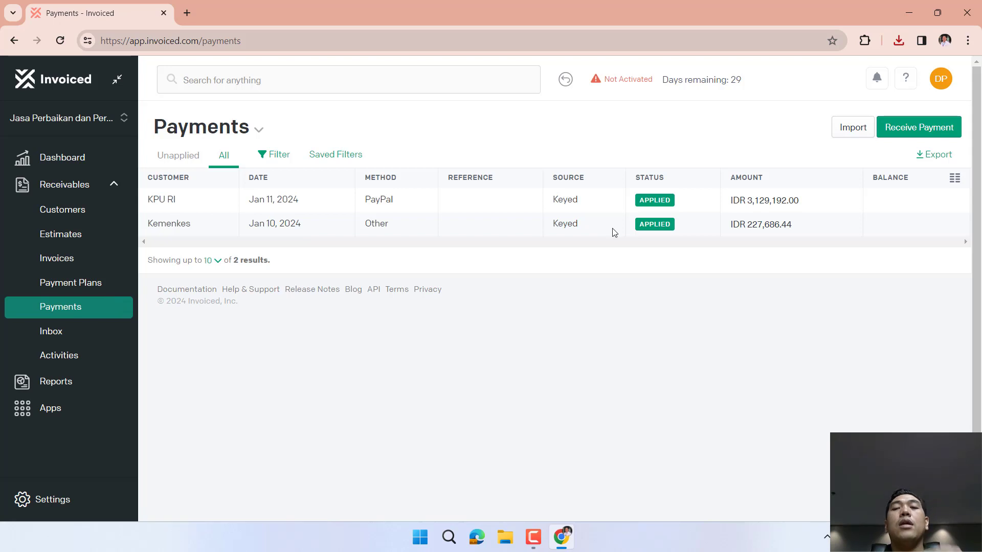
pyautogui.moveTo(602, 199)
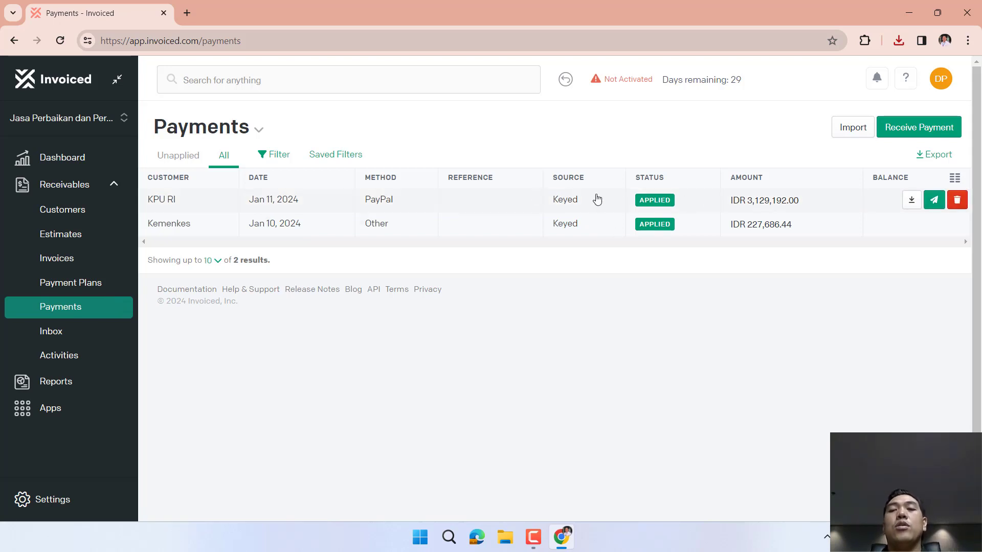
pyautogui.click(596, 199)
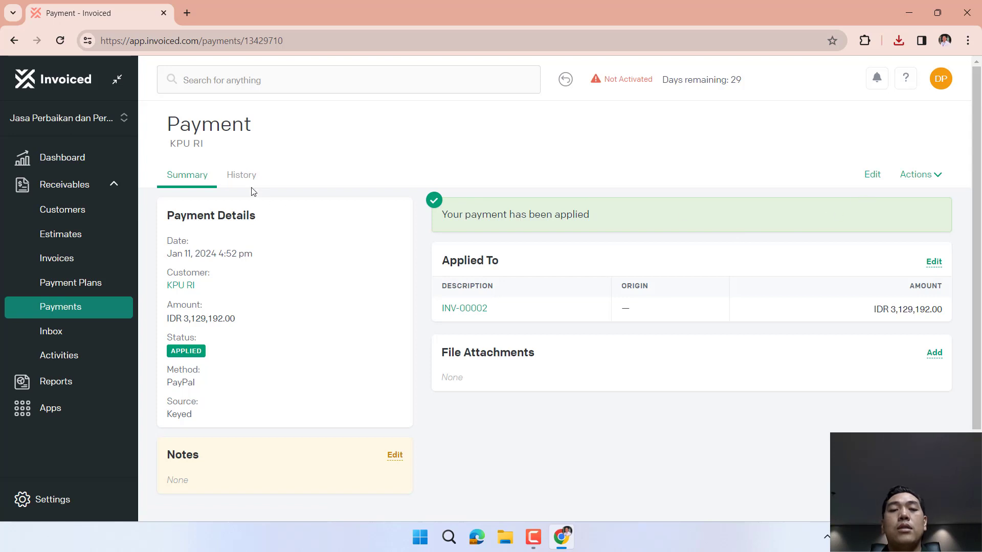
pyautogui.click(241, 178)
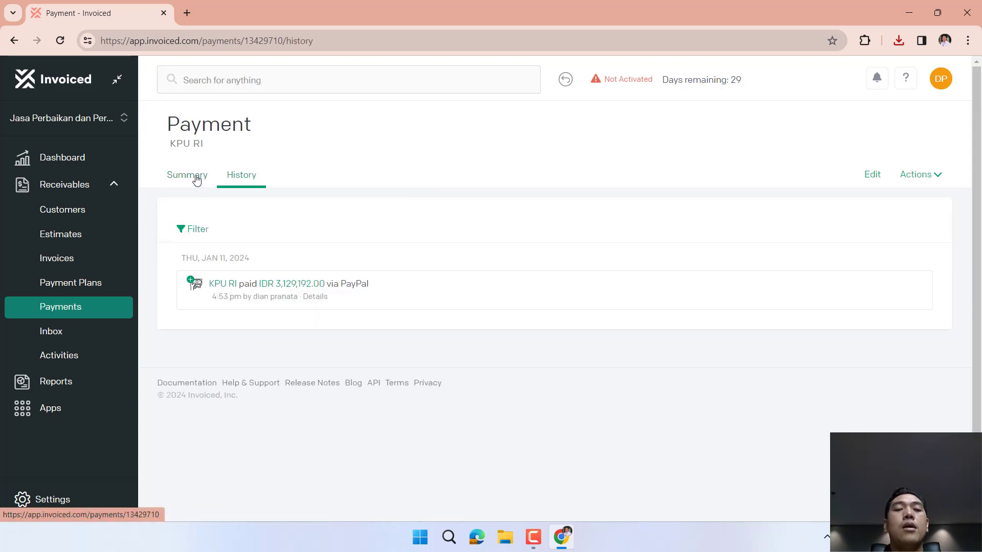
pyautogui.click(192, 179)
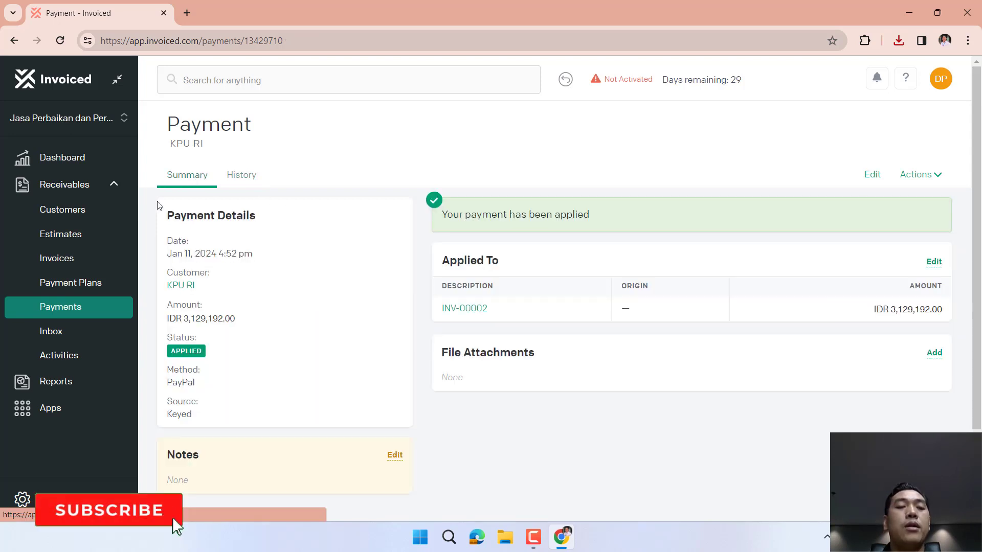
# Filter invoices to Paid and download INV-00002 as a PDF.
pyautogui.click(83, 264)
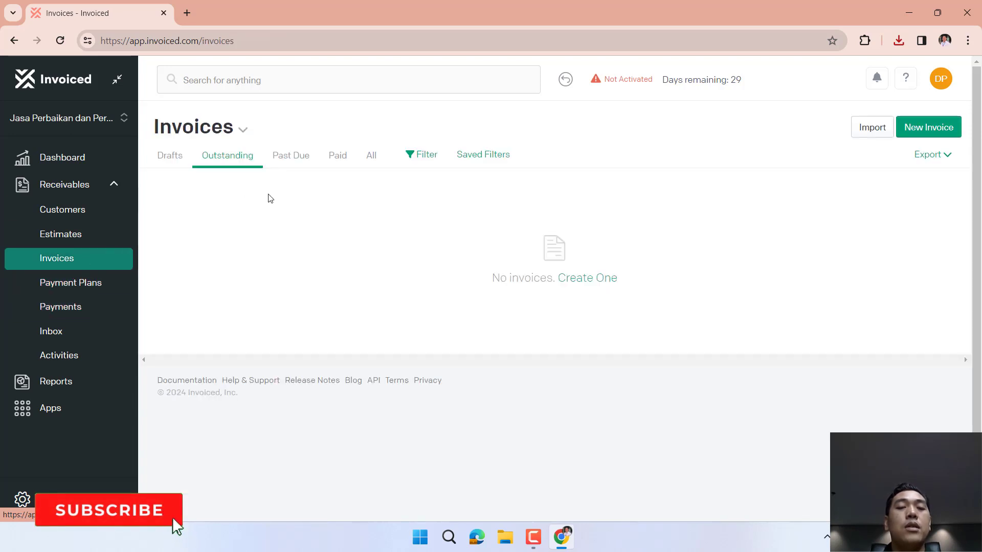
pyautogui.click(342, 154)
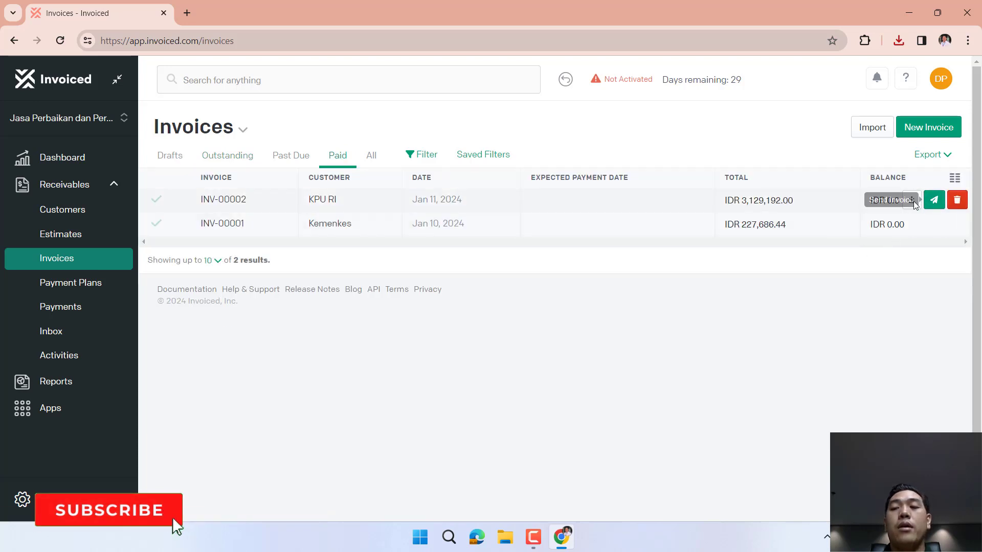
pyautogui.click(913, 202)
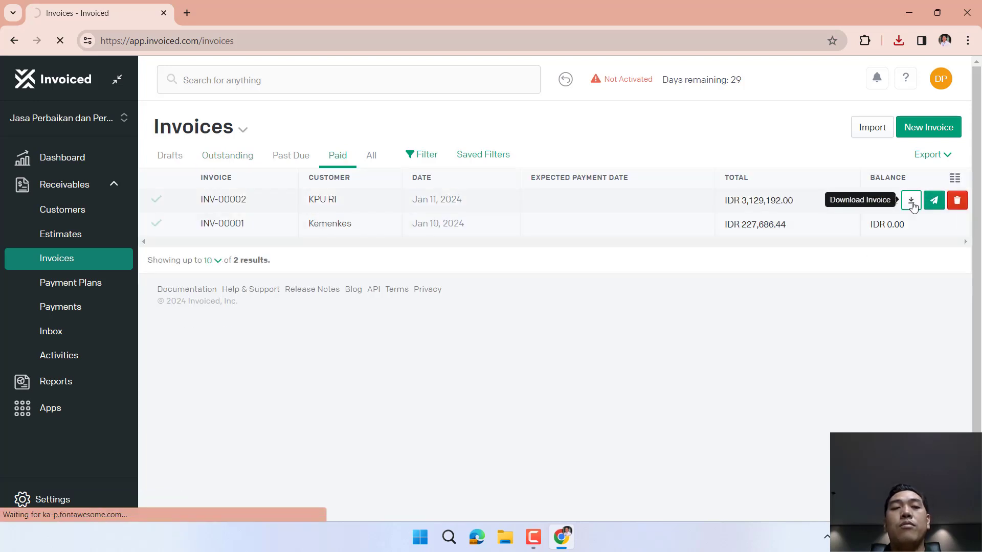
pyautogui.click(822, 77)
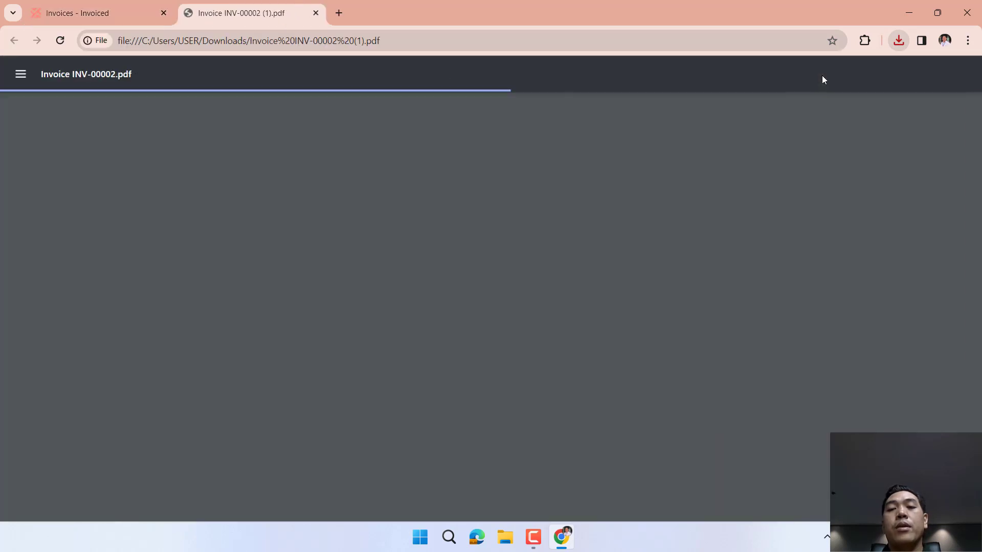
pyautogui.scroll(-3, 635, 274)
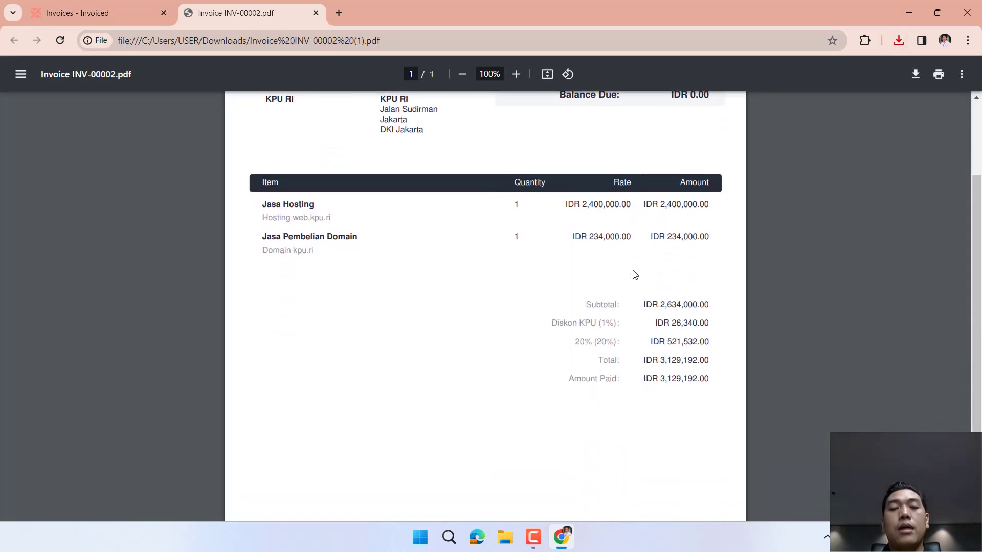
pyautogui.scroll(3, 635, 274)
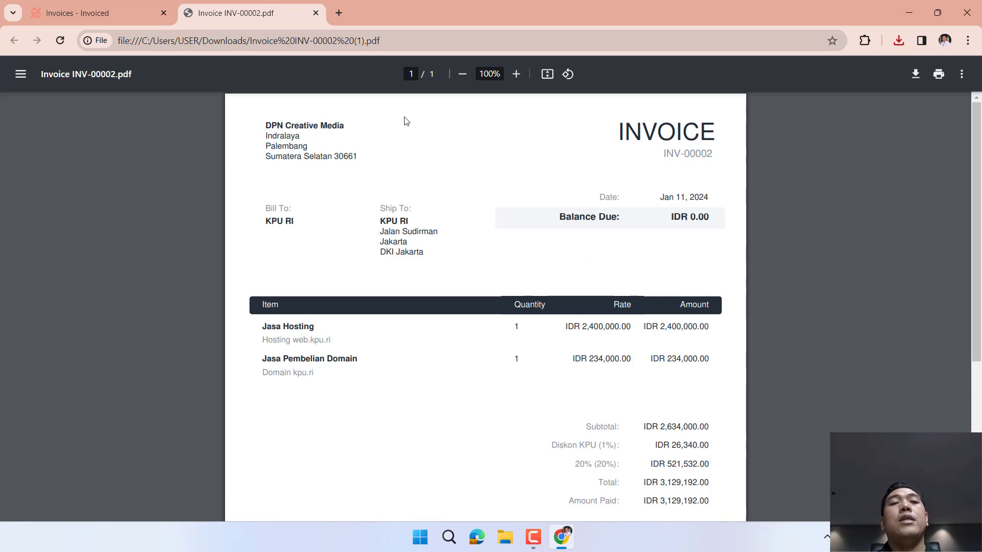
# Browse the yearly plans from 'Not Activated': Essentials $12, Growth $62, Premium $155 per month.
pyautogui.click(95, 14)
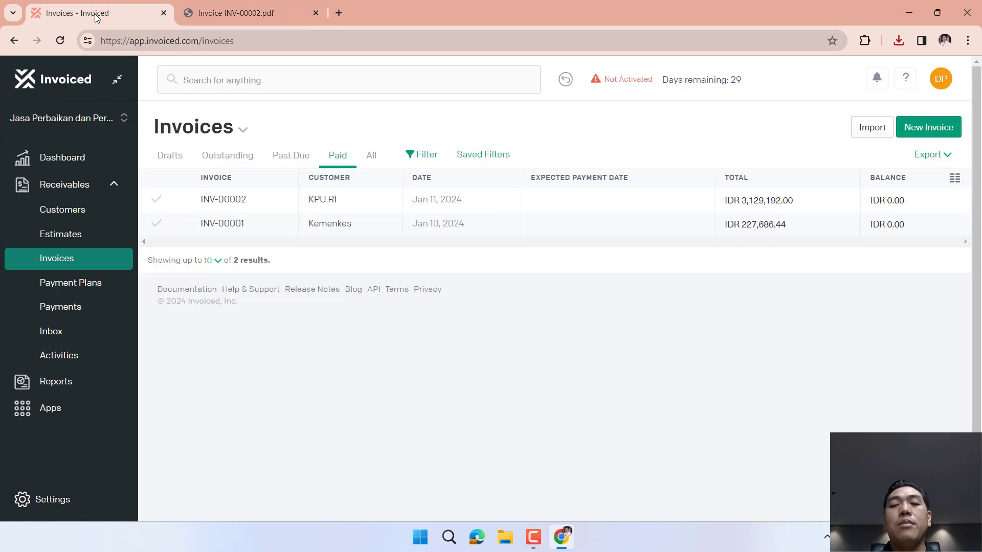
pyautogui.click(645, 91)
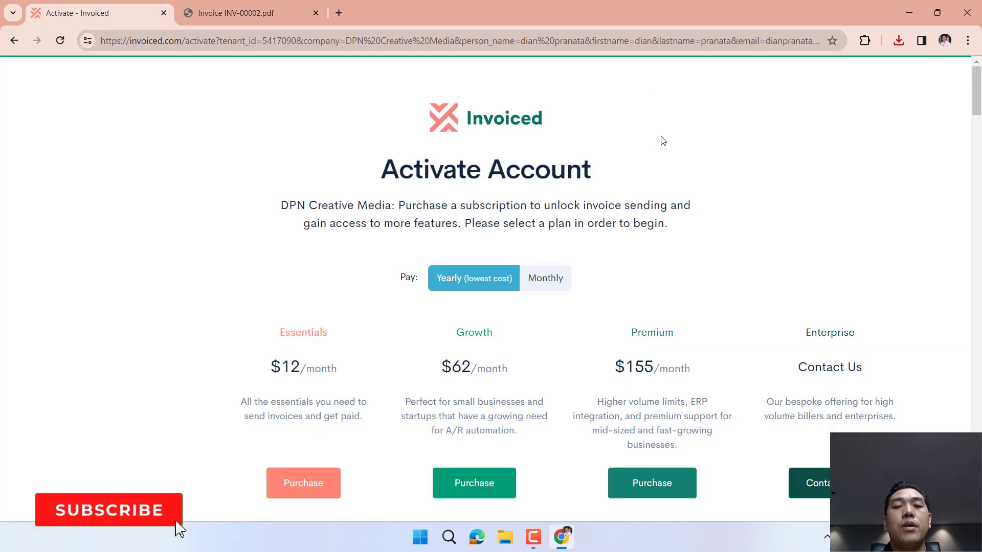
pyautogui.scroll(-2, 707, 251)
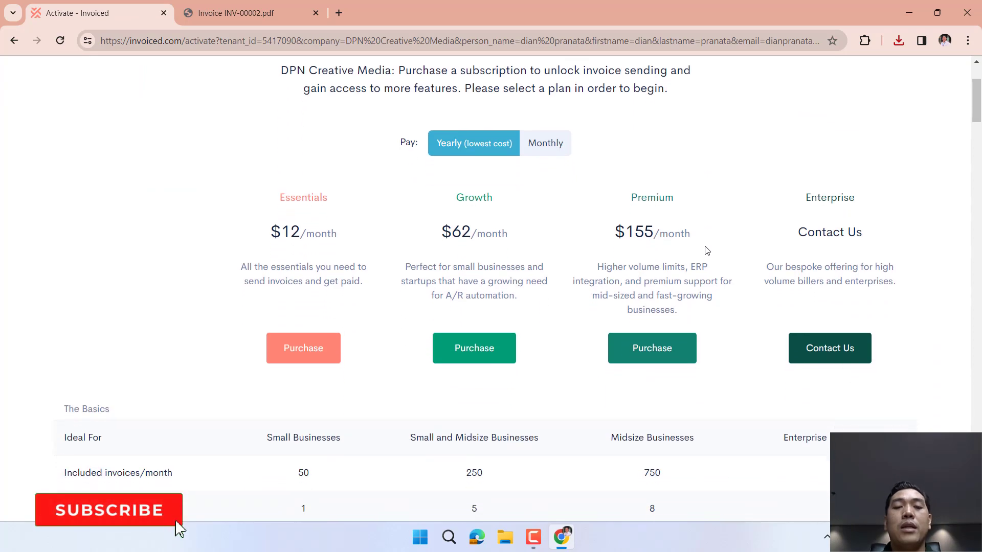
pyautogui.scroll(-2, 707, 250)
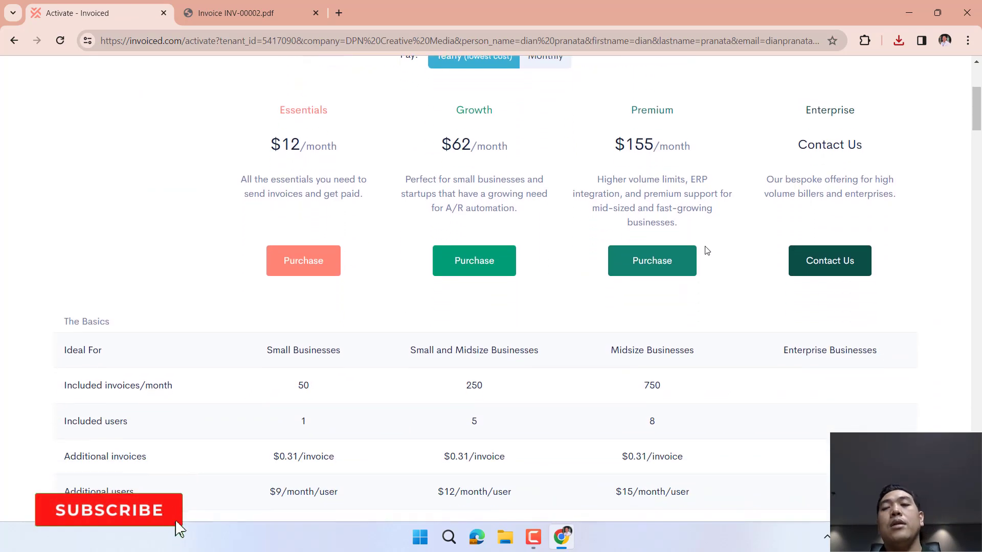
pyautogui.scroll(-1, 707, 250)
pyautogui.scroll(3, 707, 250)
pyautogui.scroll(-5, 707, 250)
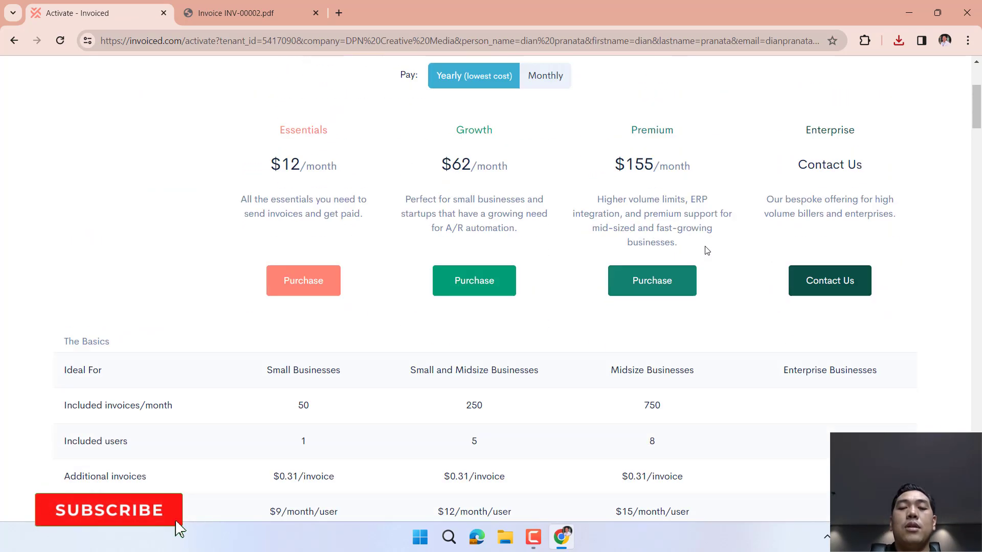
pyautogui.scroll(-4, 707, 250)
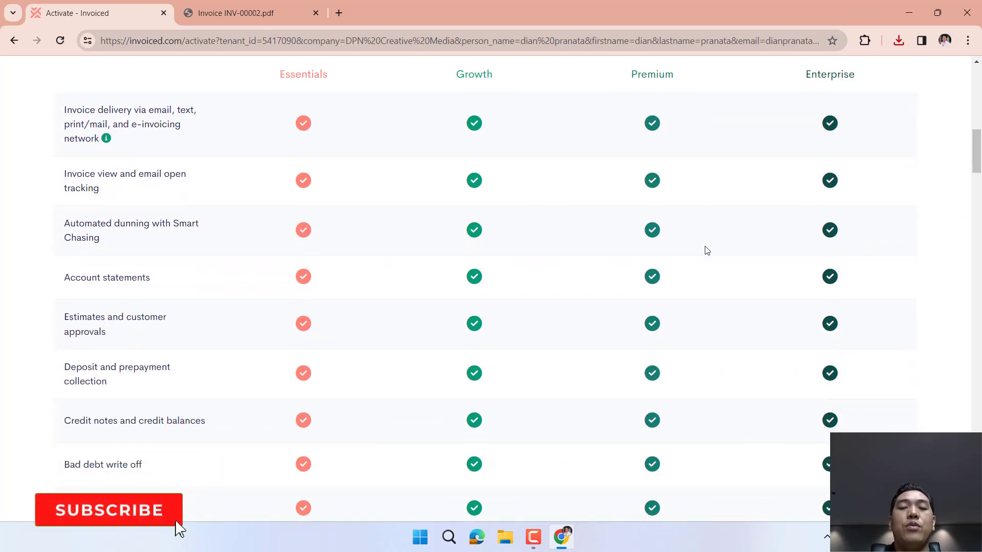
pyautogui.scroll(-5, 707, 250)
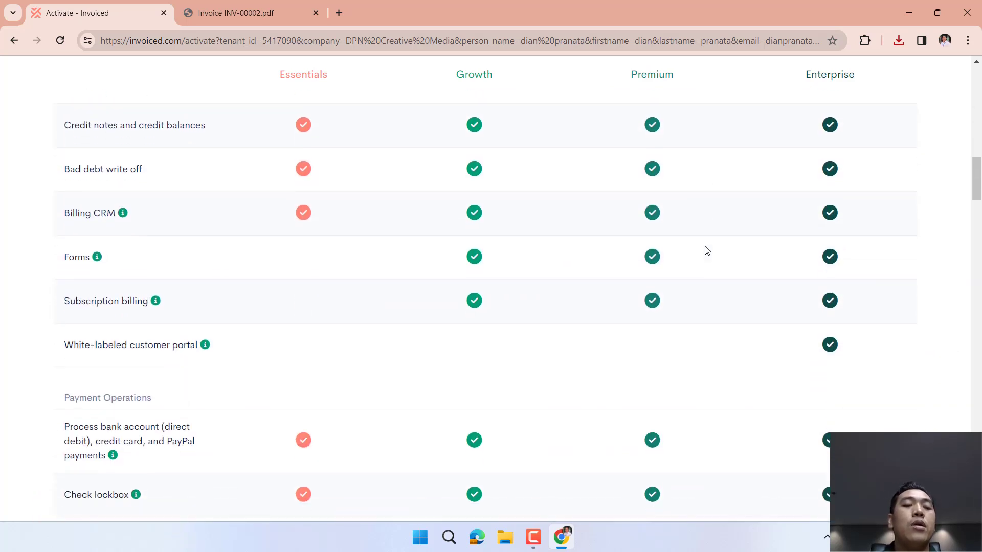
pyautogui.scroll(-5, 707, 250)
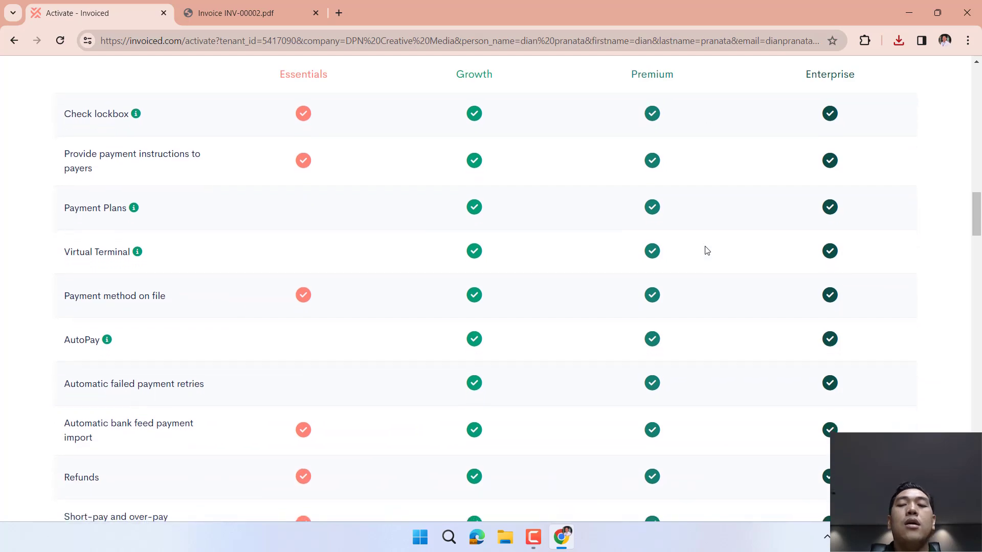
pyautogui.scroll(10, 707, 250)
pyautogui.scroll(3, 707, 251)
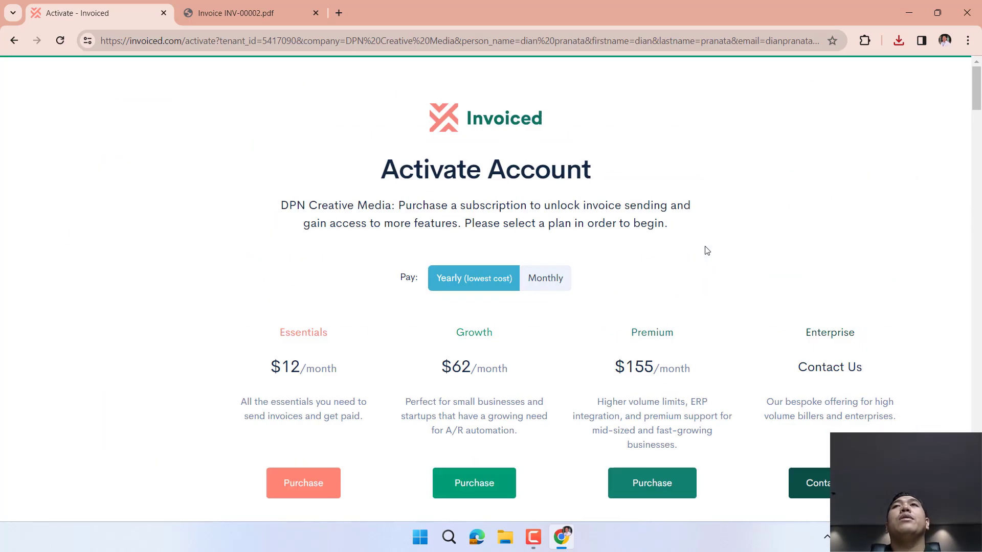